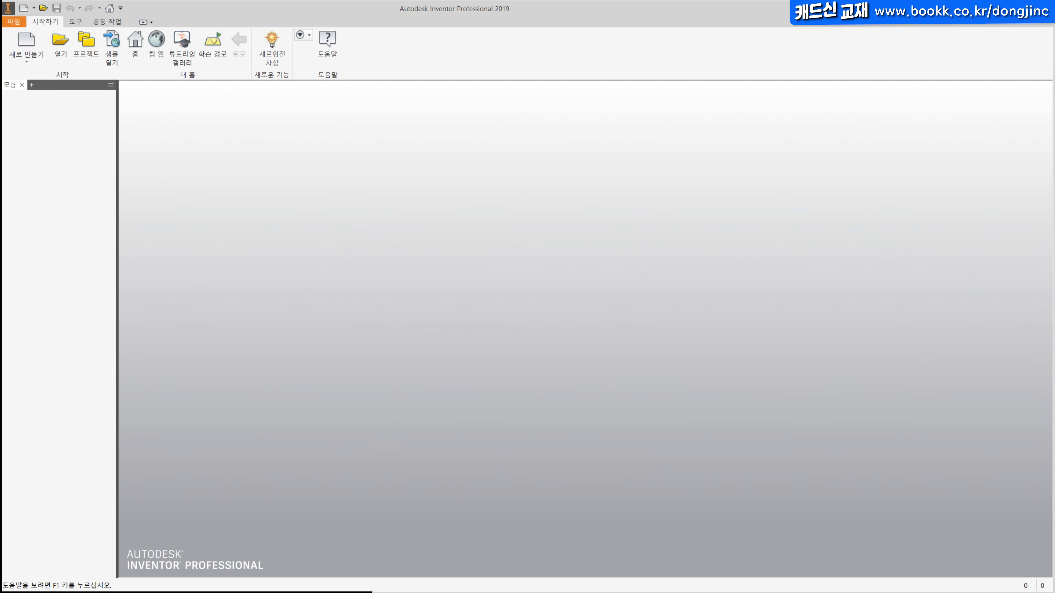
Create a new part and start a 2D sketch on the XY plane
click(26, 42)
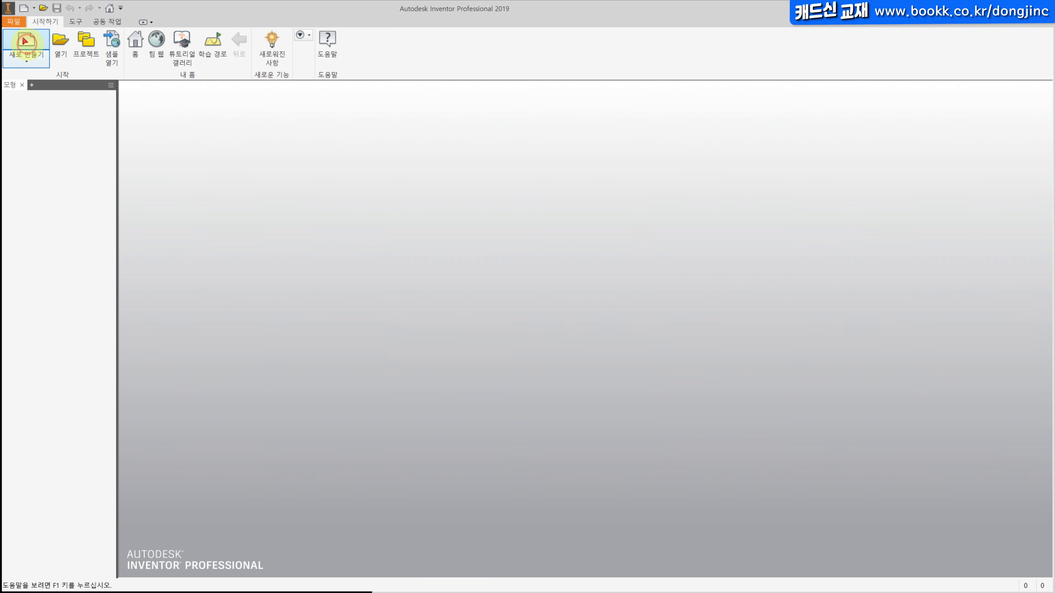
click(856, 297)
double_click(855, 297)
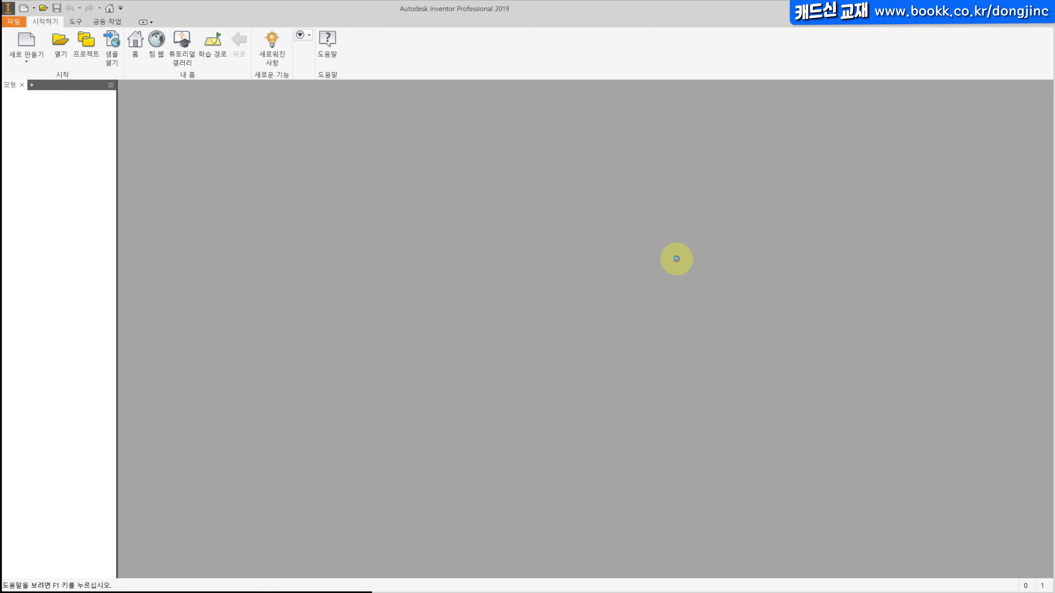
click(25, 41)
click(522, 178)
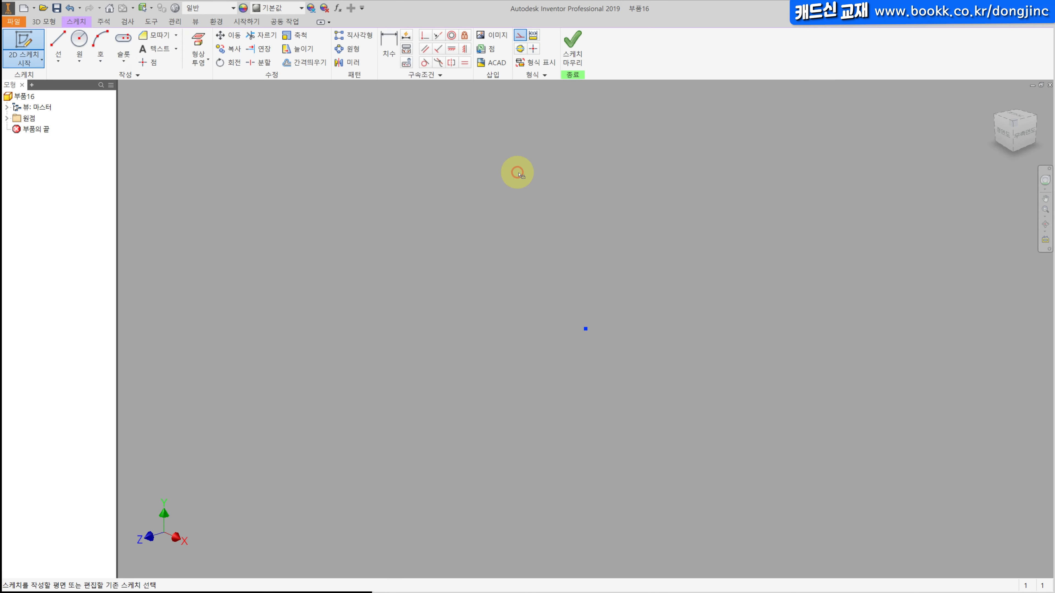
Draw a 10 mm horizontal line from the origin, continued by a 20 mm vertical line upward
click(61, 42)
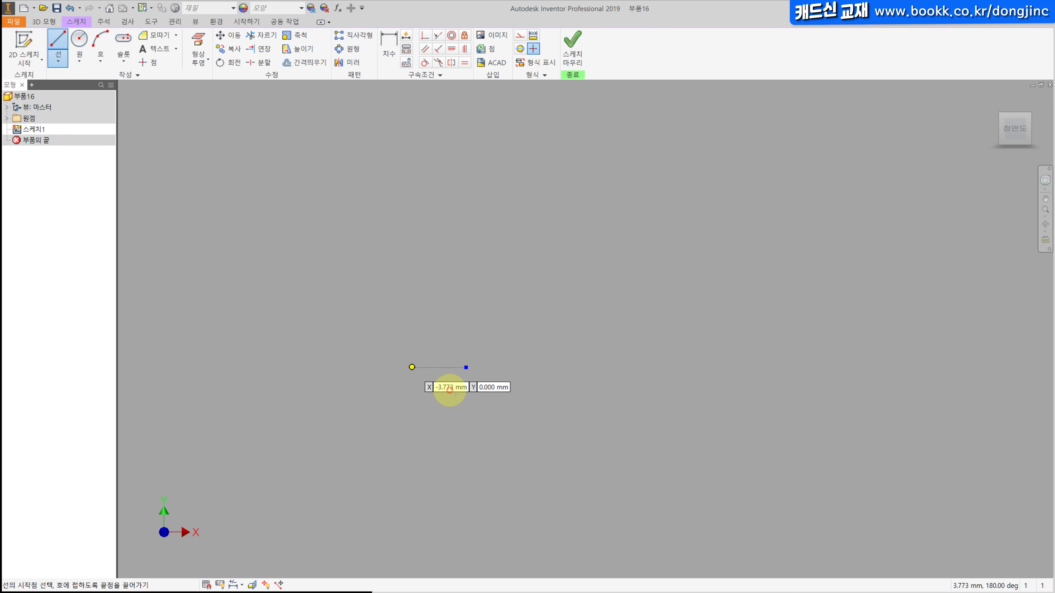
click(466, 367)
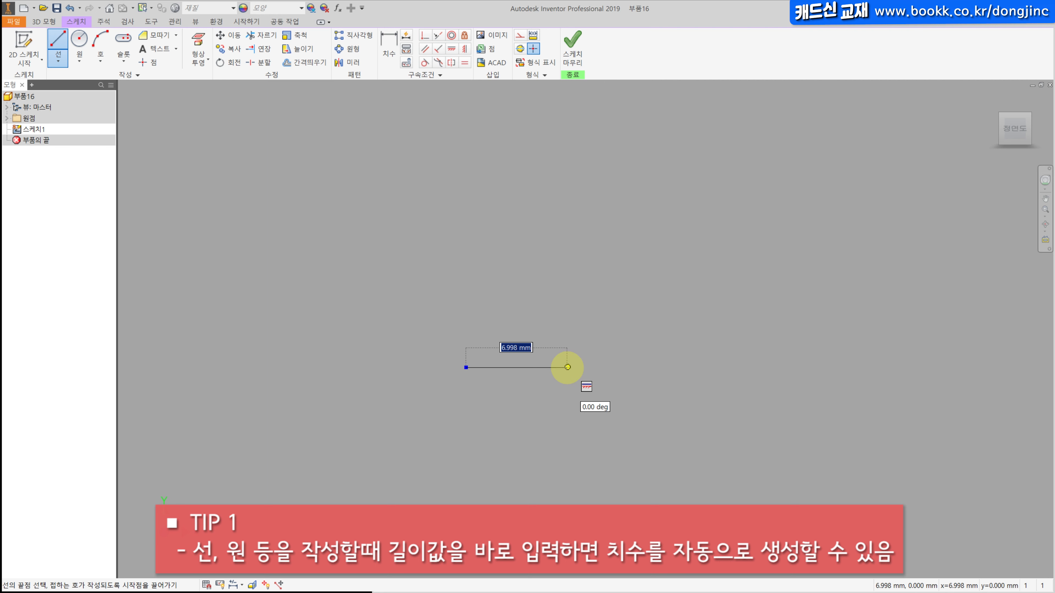
text(10)
key(Return)
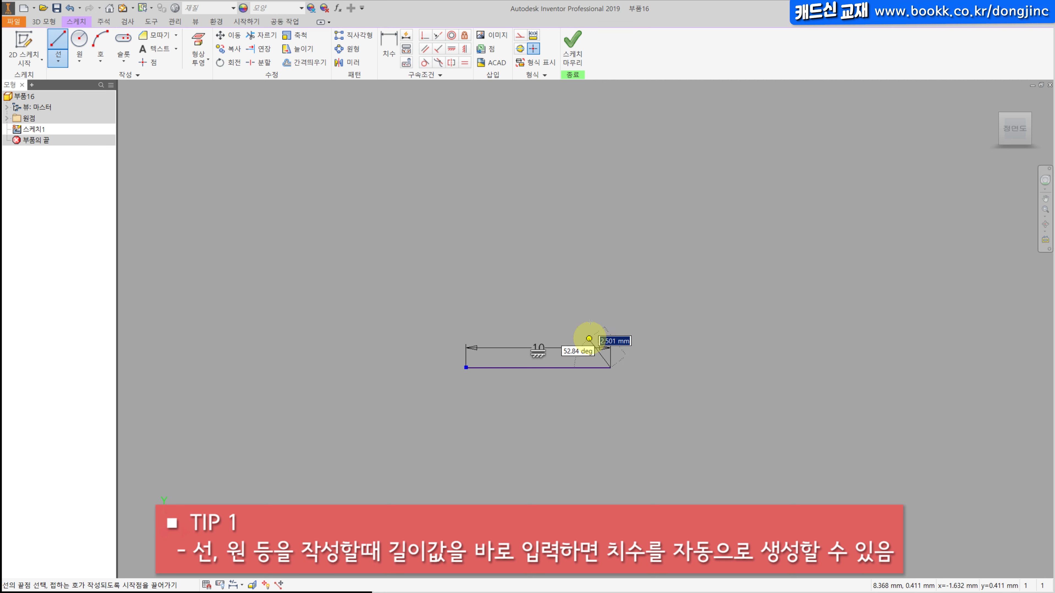
text(20)
key(Return)
Continue the line chain 10 mm to the right and 10 mm downward, and end it there
scroll(612, 278, down, 5)
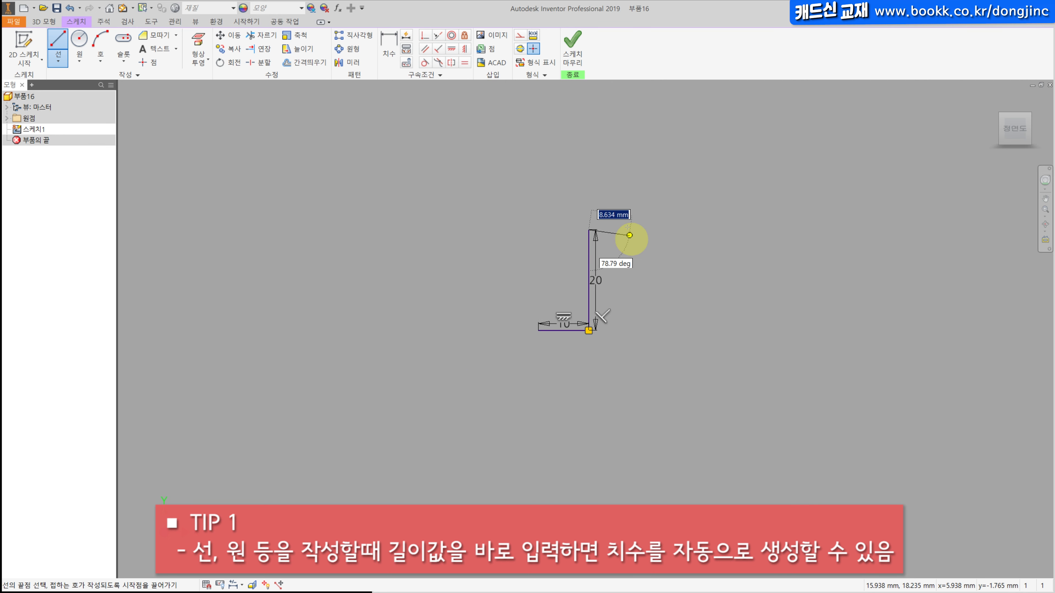
scroll(627, 229, up, 4)
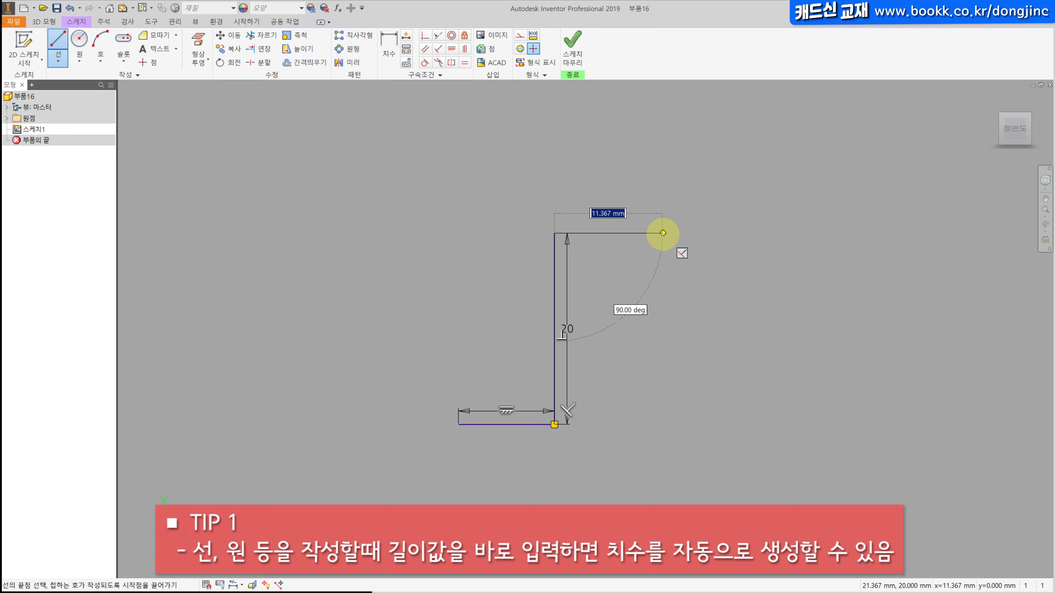
text(10)
key(Return)
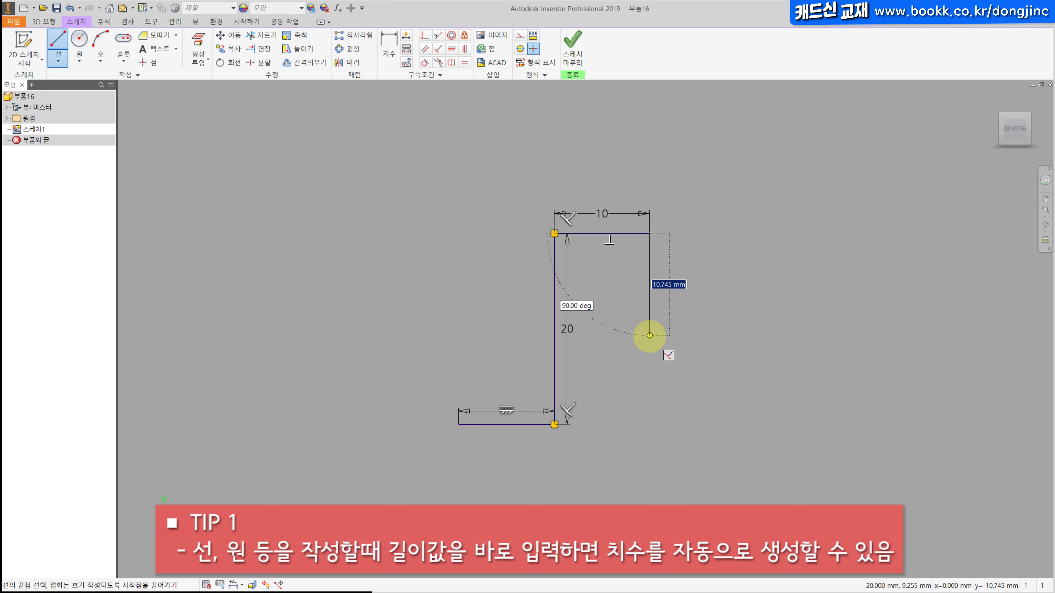
text(10)
key(Return)
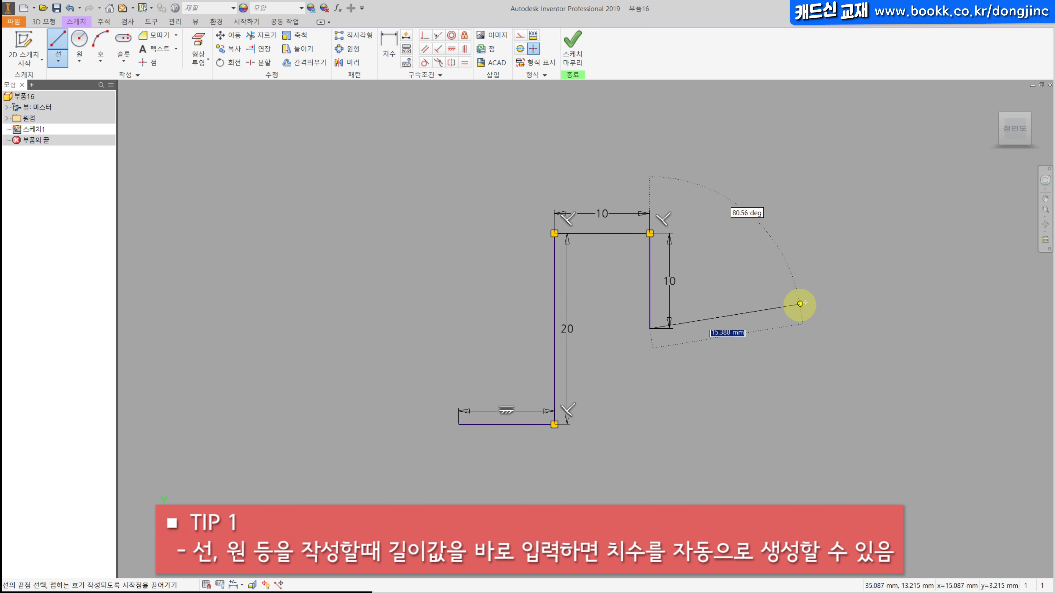
key(Escape)
Draw a circle with a 10 mm diameter to the left of the line chain
mouse_move(804, 388)
middle_down()
mouse_move(752, 440)
mouse_move(746, 413)
mouse_move(743, 427)
middle_up()
click(78, 38)
click(319, 299)
text(10)
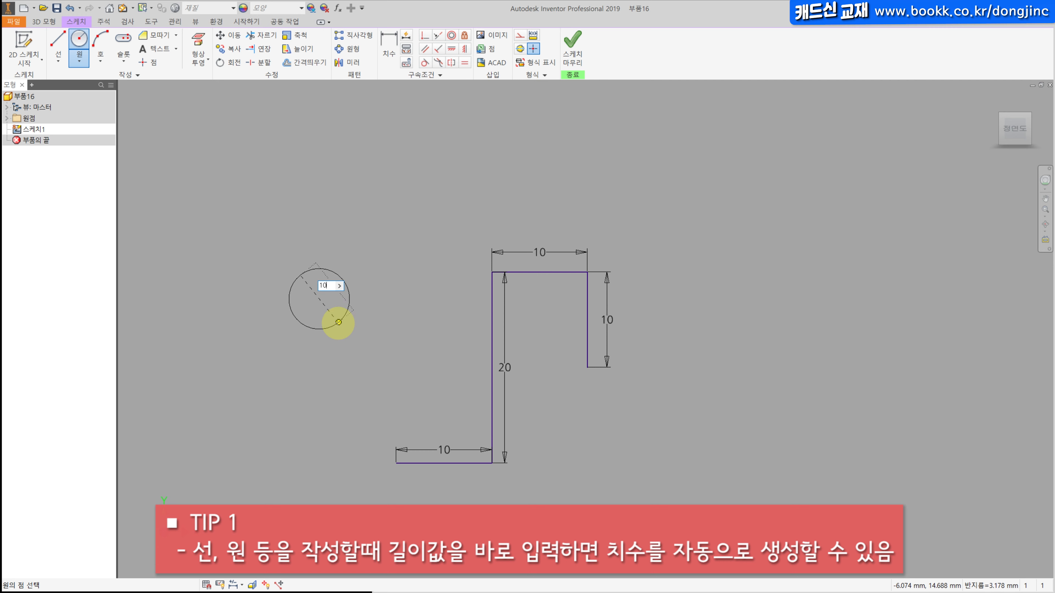
key(Return)
Draw a circle with a 20 mm diameter just above the 10 mm circle
middle_drag(360, 259, 318, 273)
click(336, 192)
text(20)
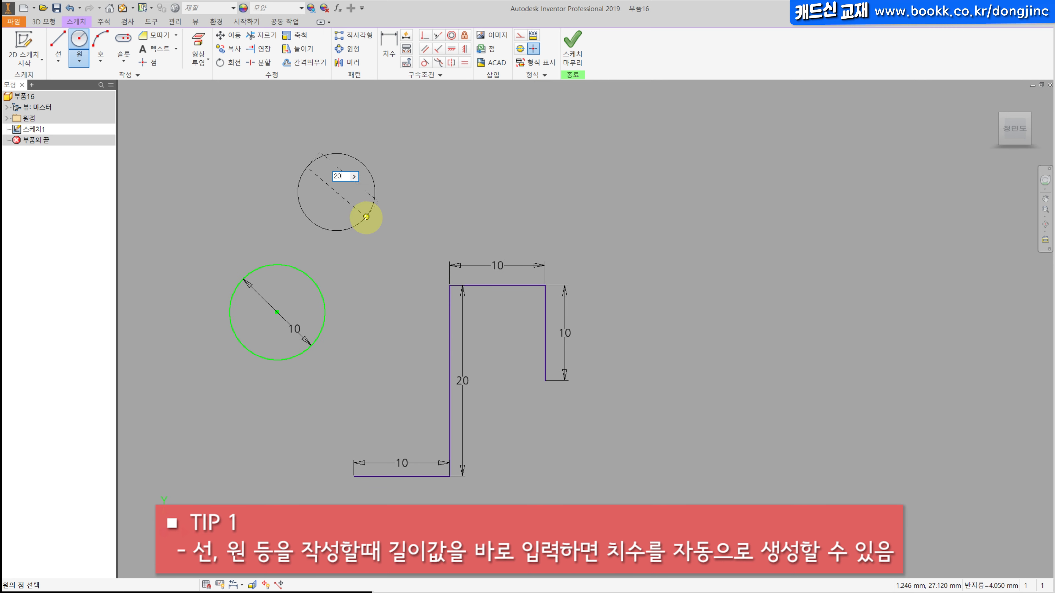
key(Return)
middle_drag(463, 208, 424, 229)
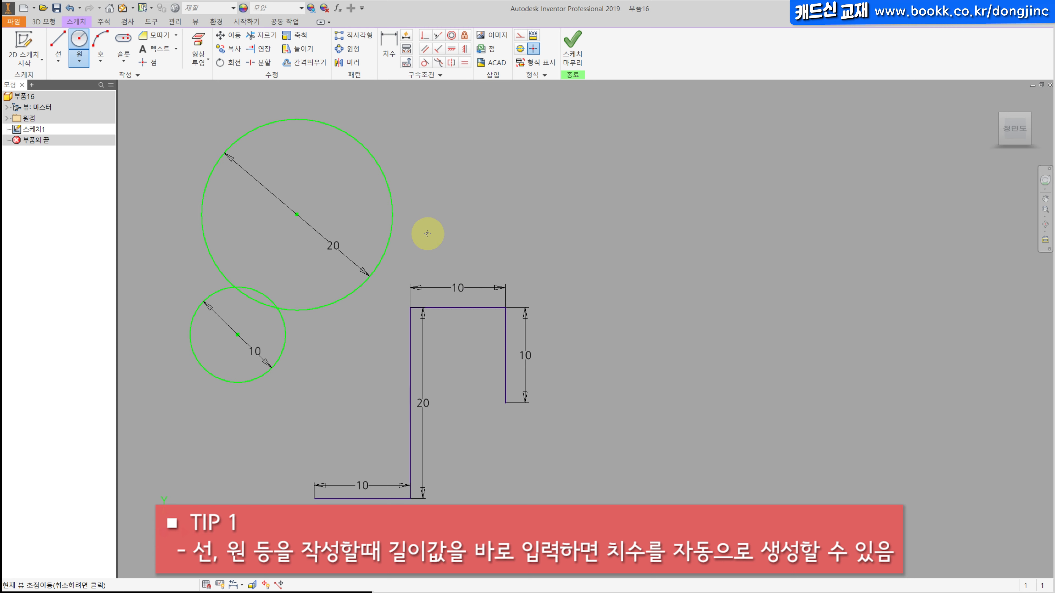
Draw a two-point rectangle 10 mm wide and 20 mm high to the right of the line chain
click(79, 61)
click(123, 61)
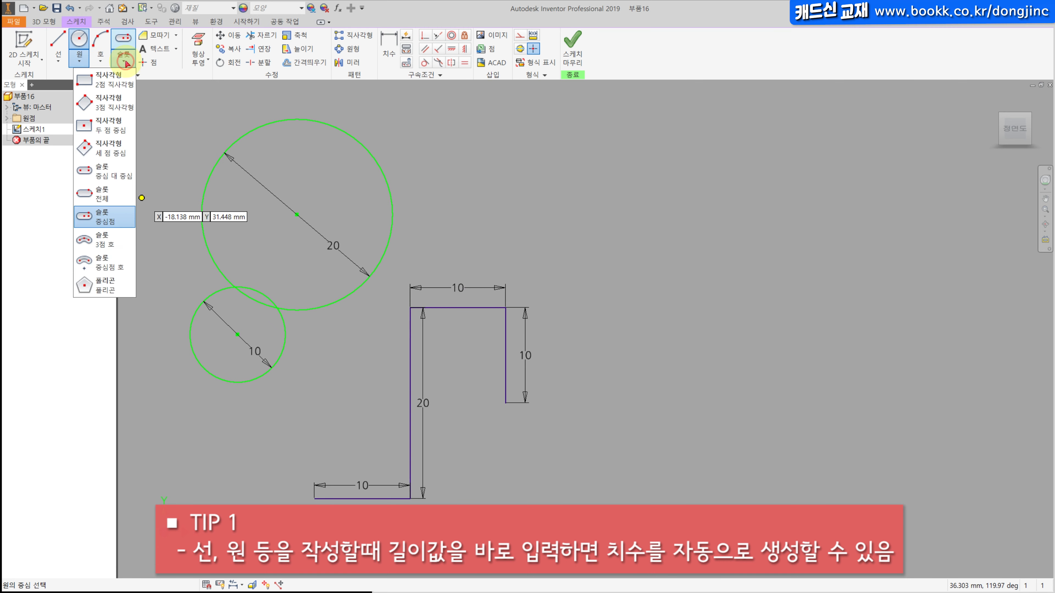
click(108, 84)
click(595, 375)
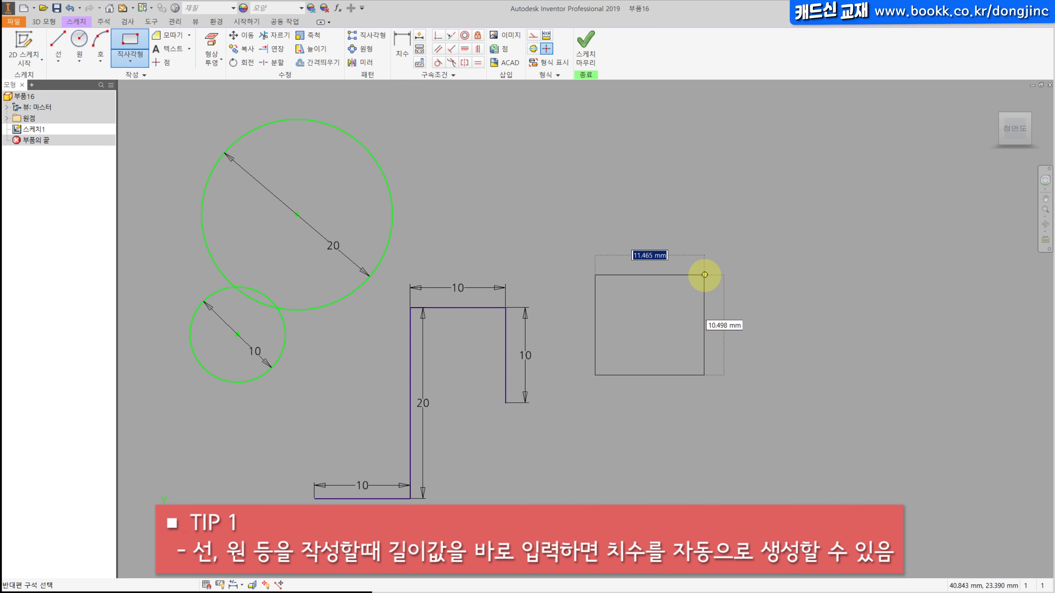
text(10)
key(Tab)
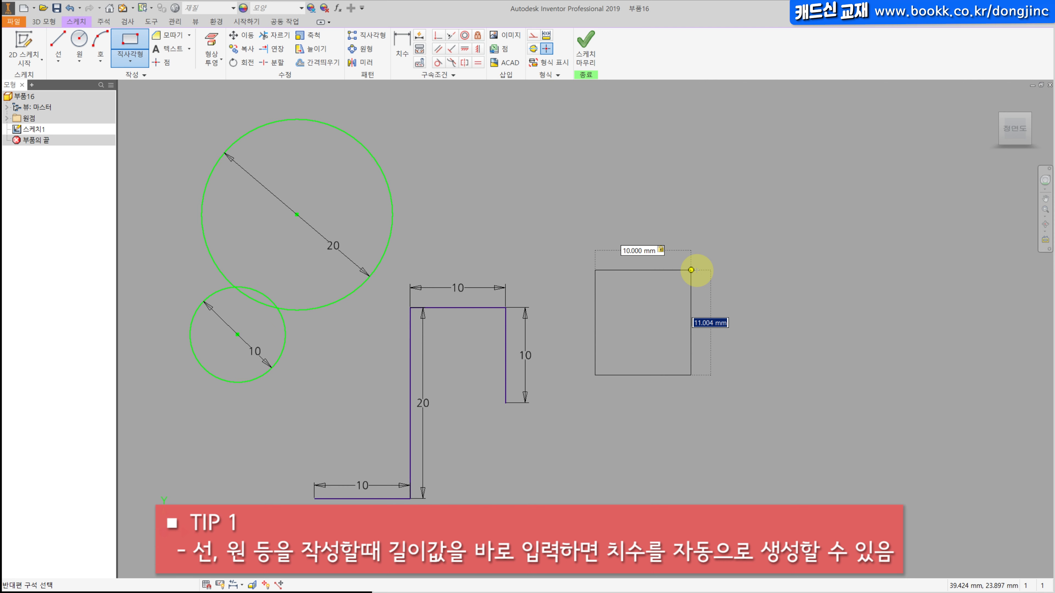
text(20)
key(Return)
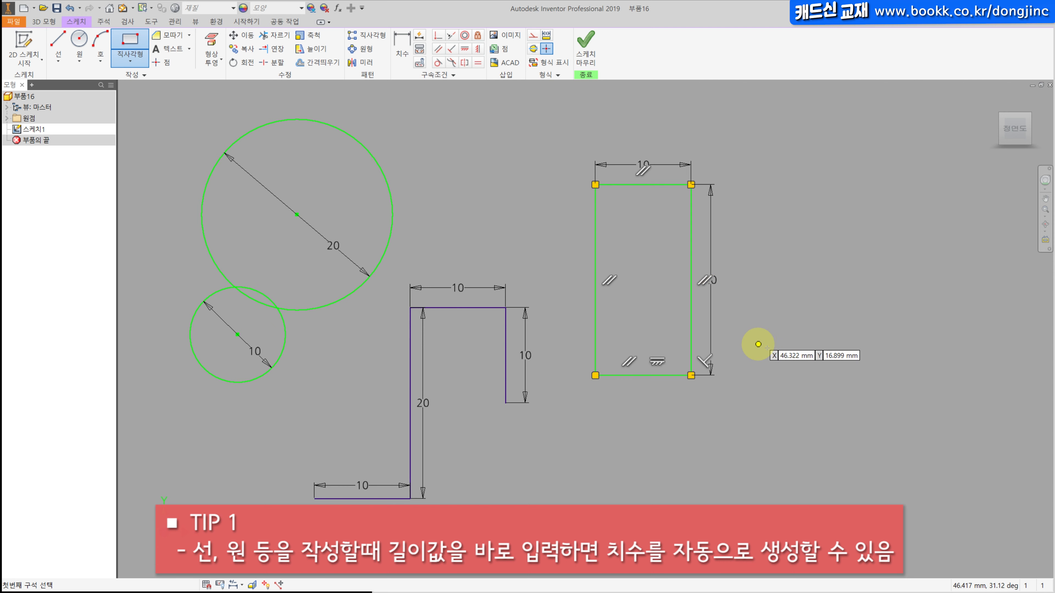
Draw a second two-point rectangle, 20 mm wide and 30 mm high, to the right of the first rectangle
middle_drag(756, 346, 574, 404)
click(591, 423)
text(20)
key(Tab)
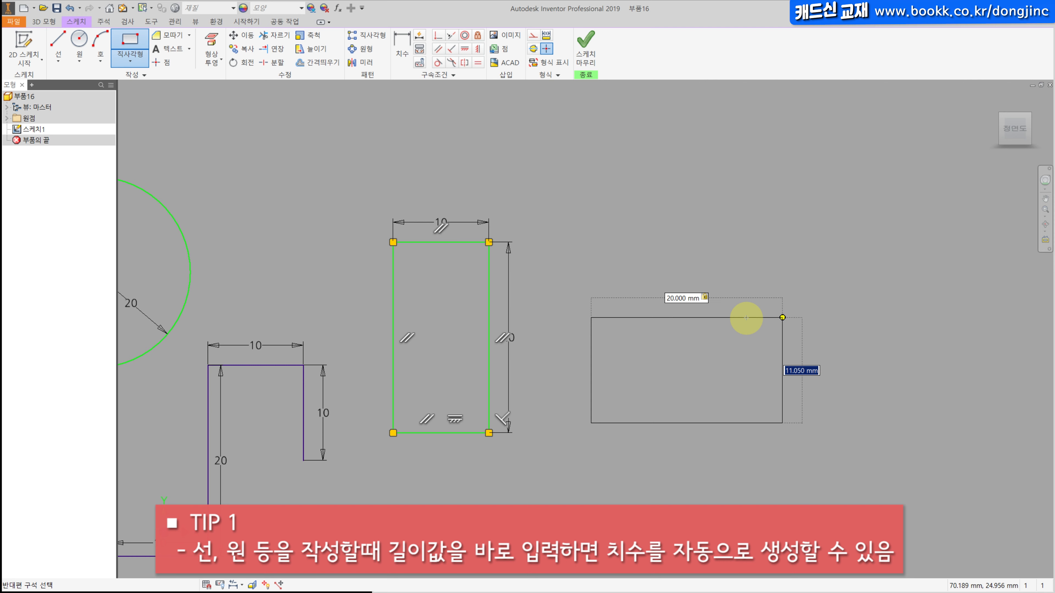
text(30)
key(Return)
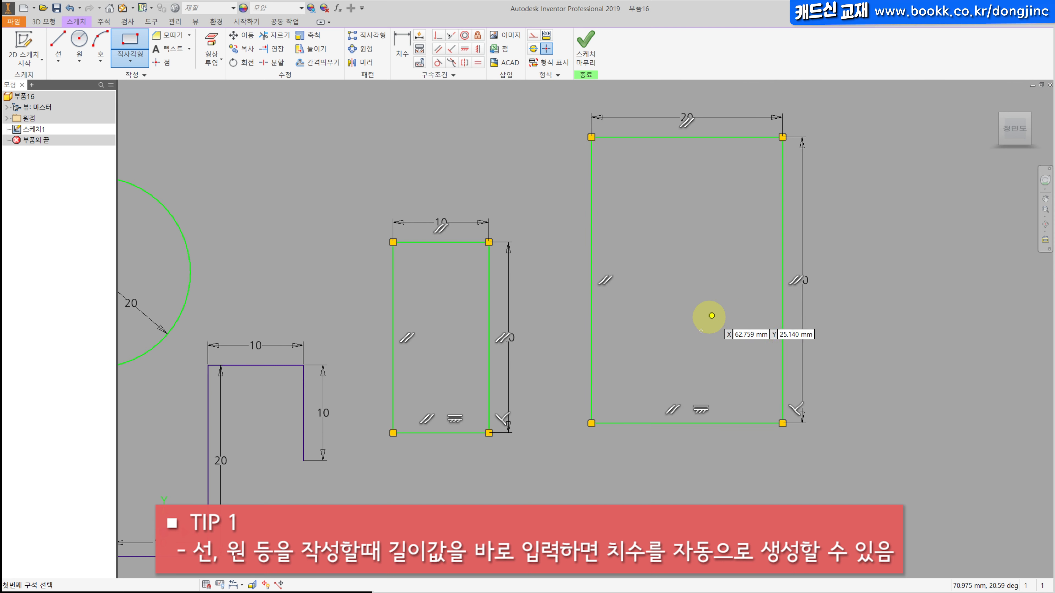
scroll(722, 310, up, 2)
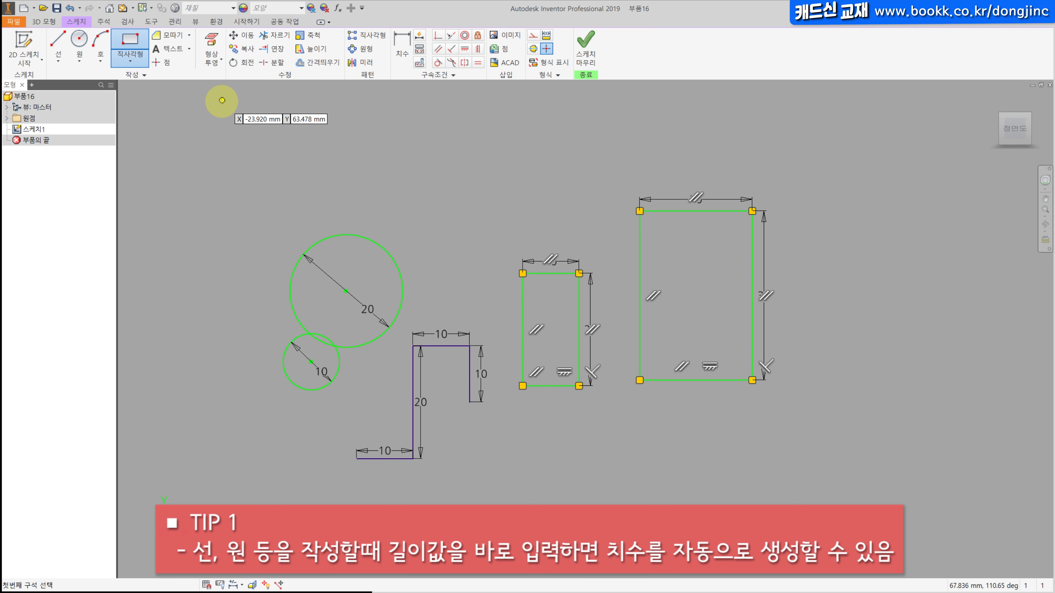
key(Escape)
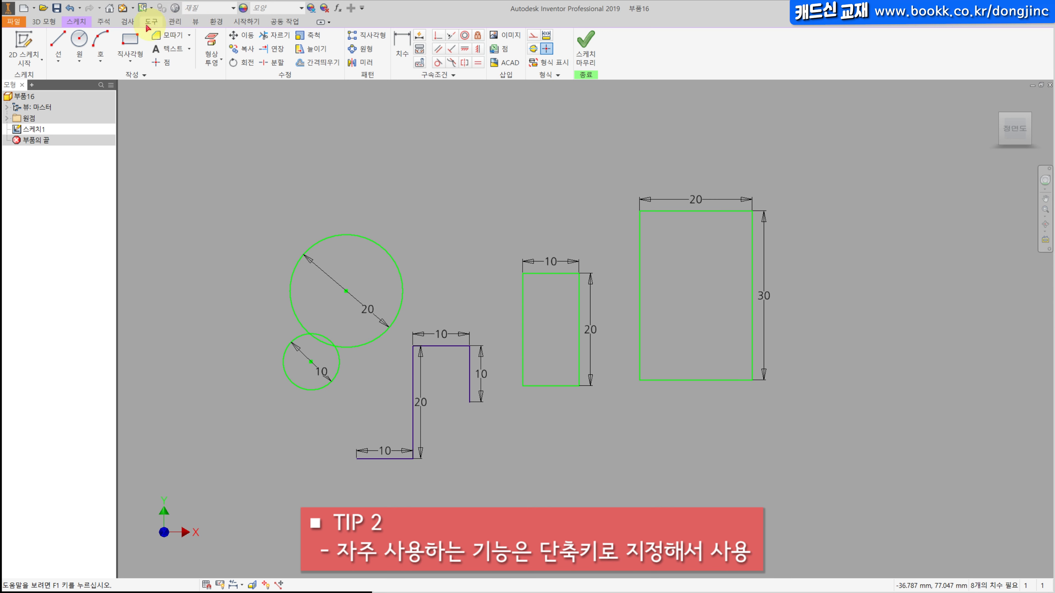
Finish the sketch and list the customizable keyboard shortcuts of the Sketch (스케치) category
click(586, 44)
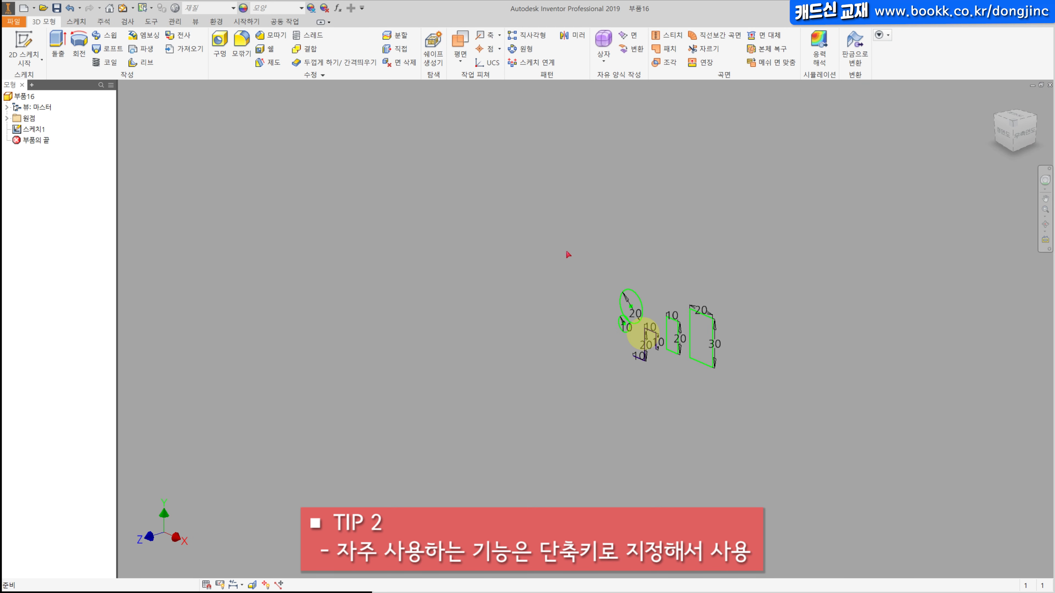
click(156, 22)
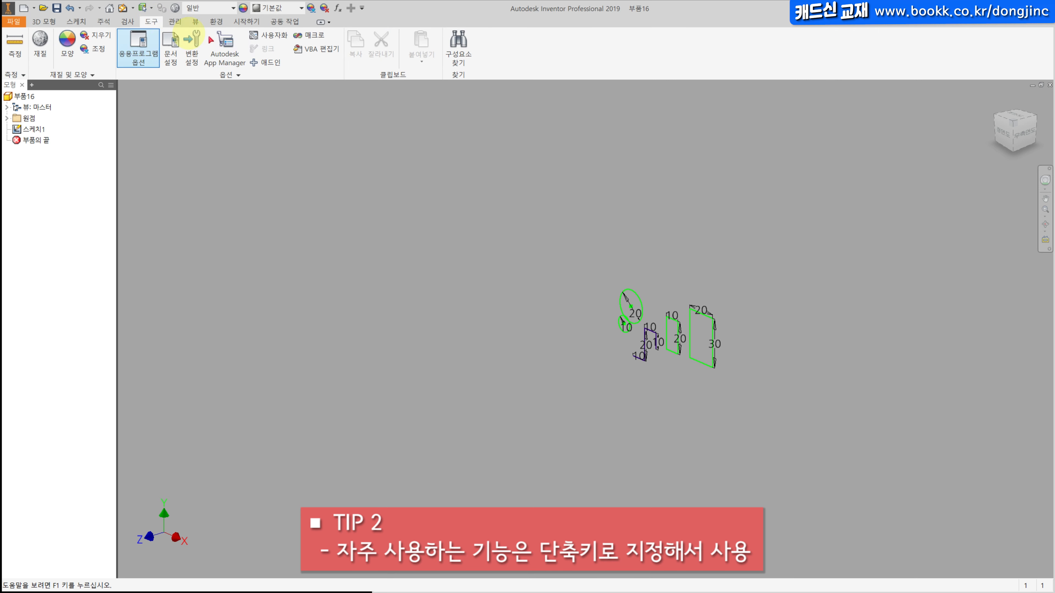
click(271, 36)
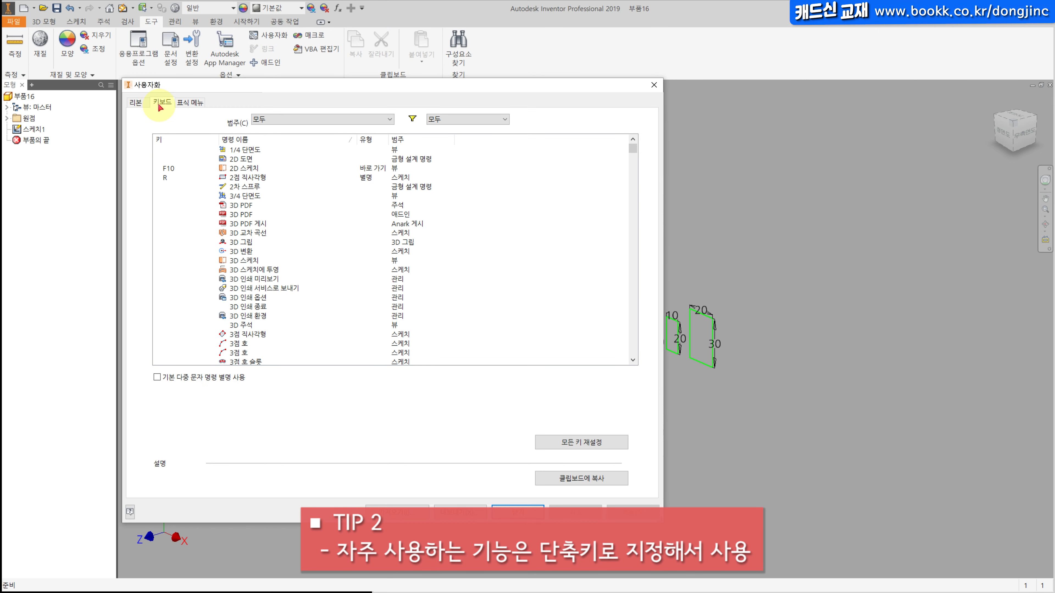
click(298, 121)
scroll(296, 235, down, 3)
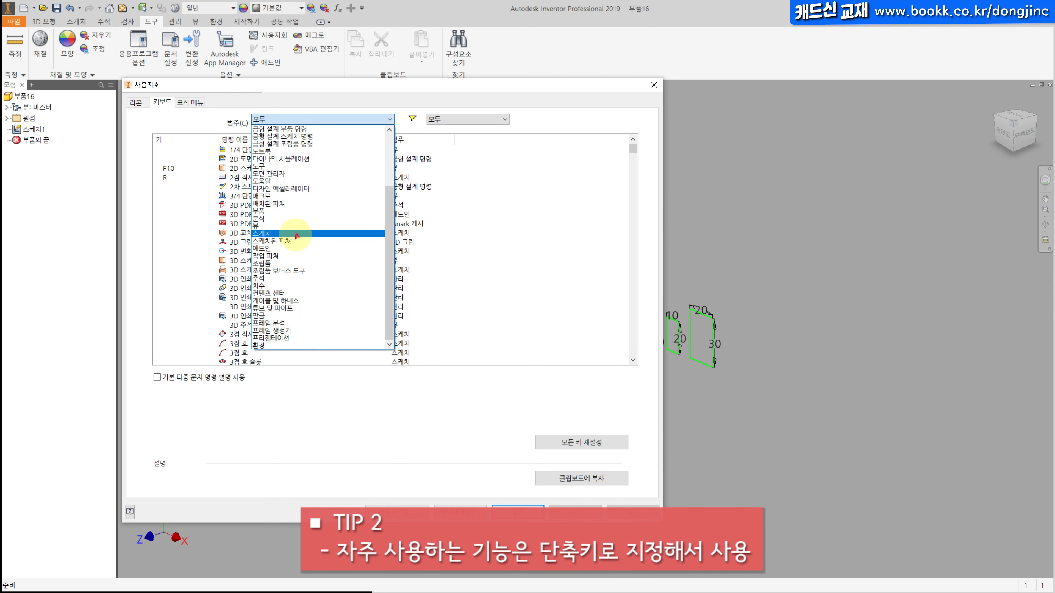
click(297, 233)
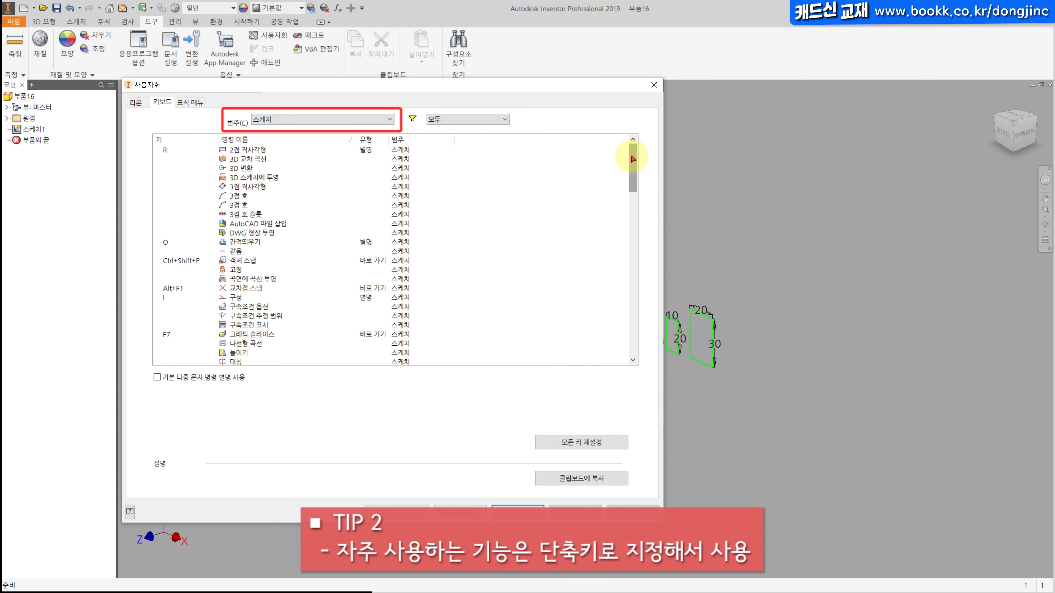
Enable the default multi-character command aliases (기본 다중 문자 명령 별명 사용) and disable them again
mouse_move(632, 161)
mouse_down()
mouse_move(673, 322)
mouse_move(620, 149)
mouse_up()
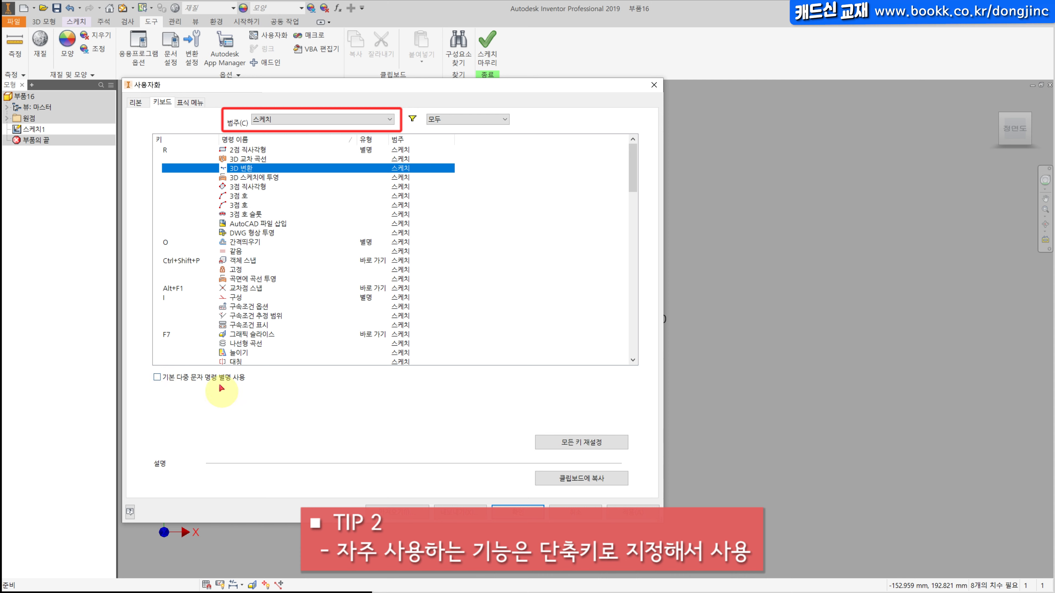
click(156, 377)
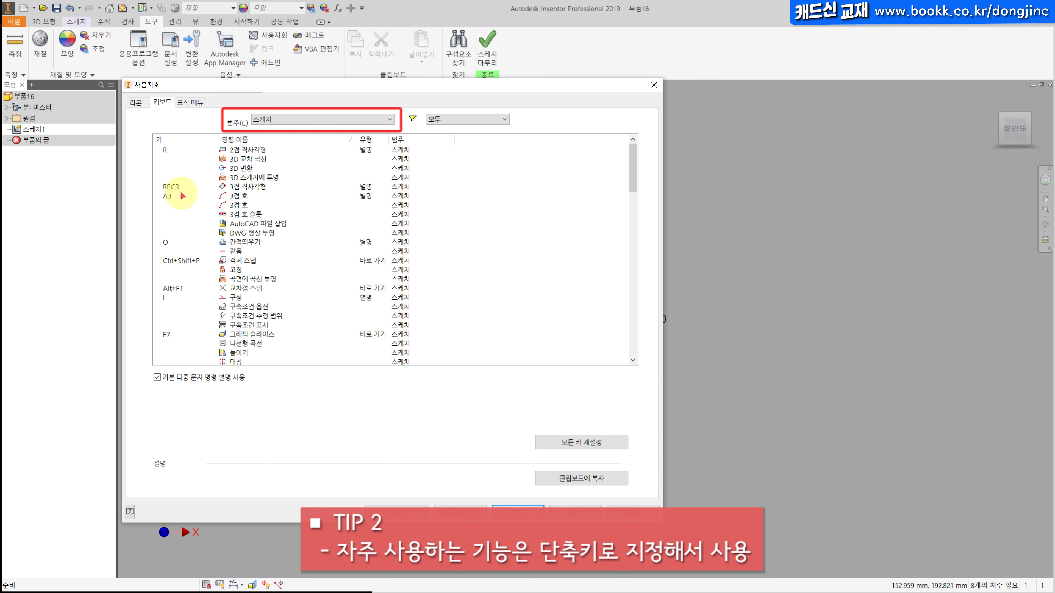
click(157, 378)
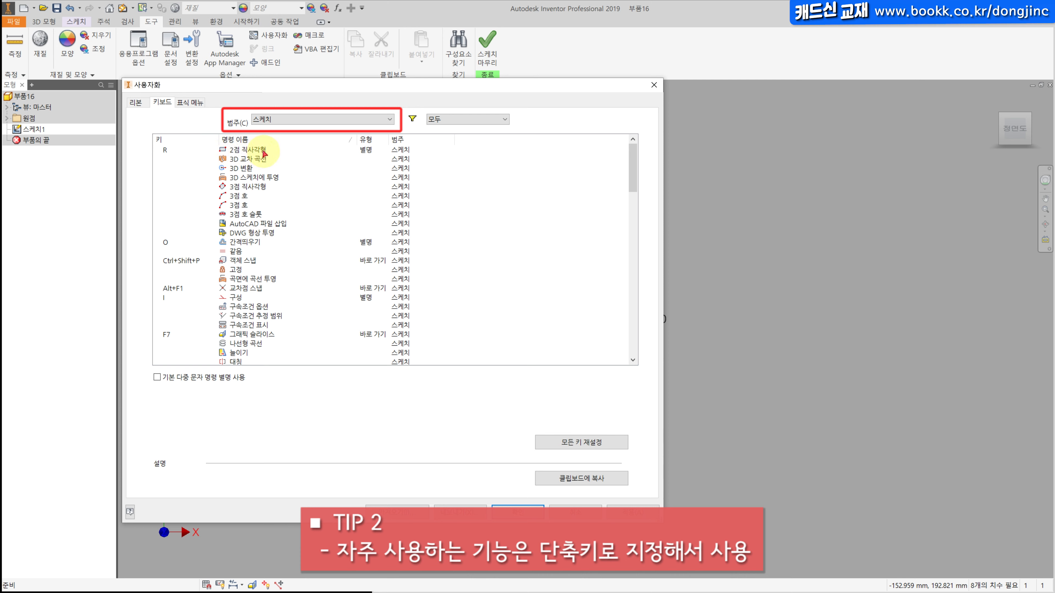
Keep R as the alias for the two-point rectangle and assign R to the three-point rectangle (3점 직사각형) as well
click(181, 152)
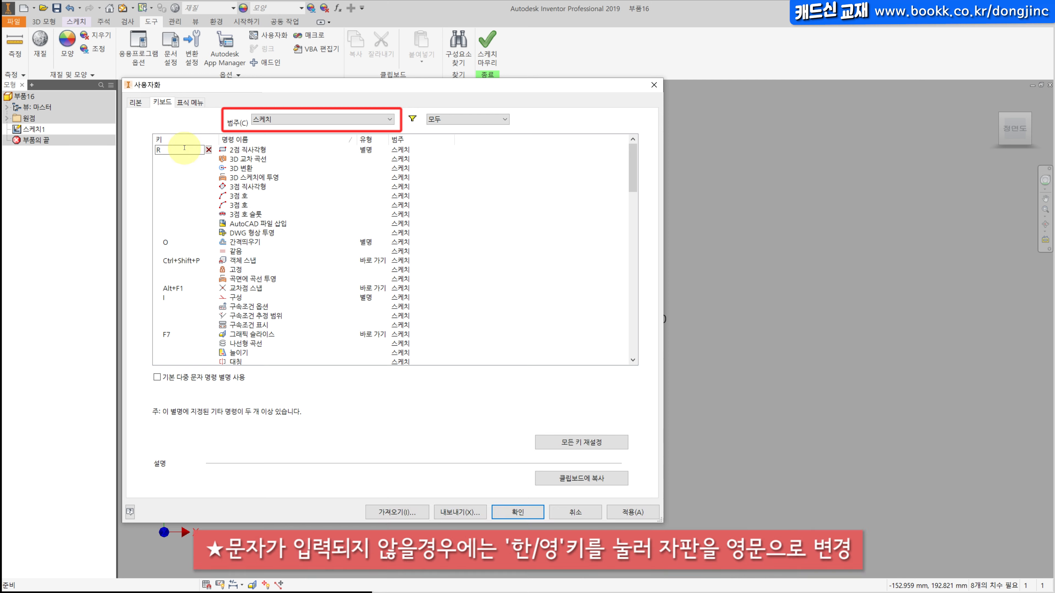
key(Return)
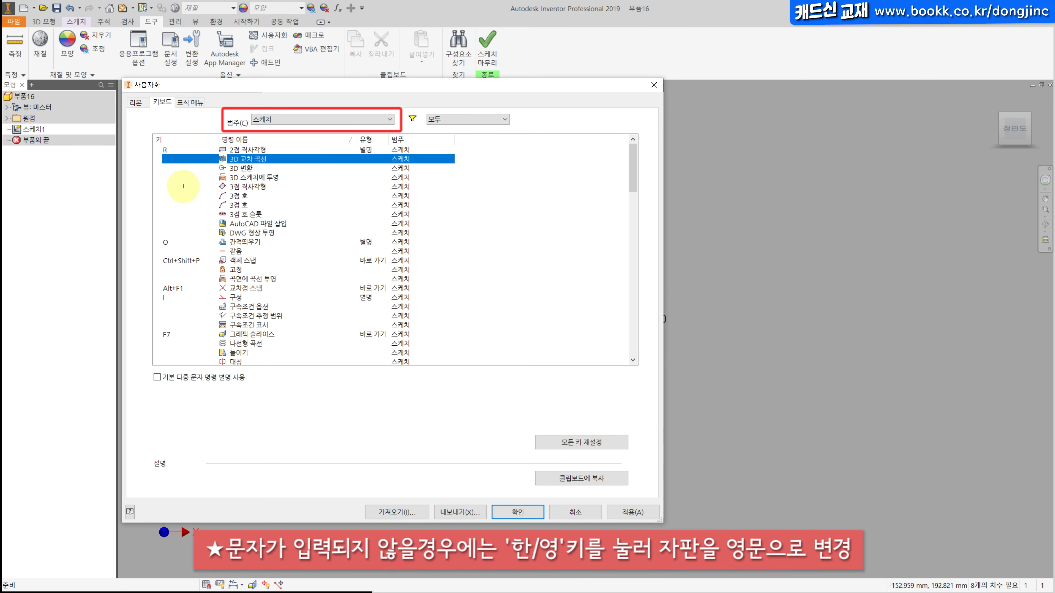
click(199, 188)
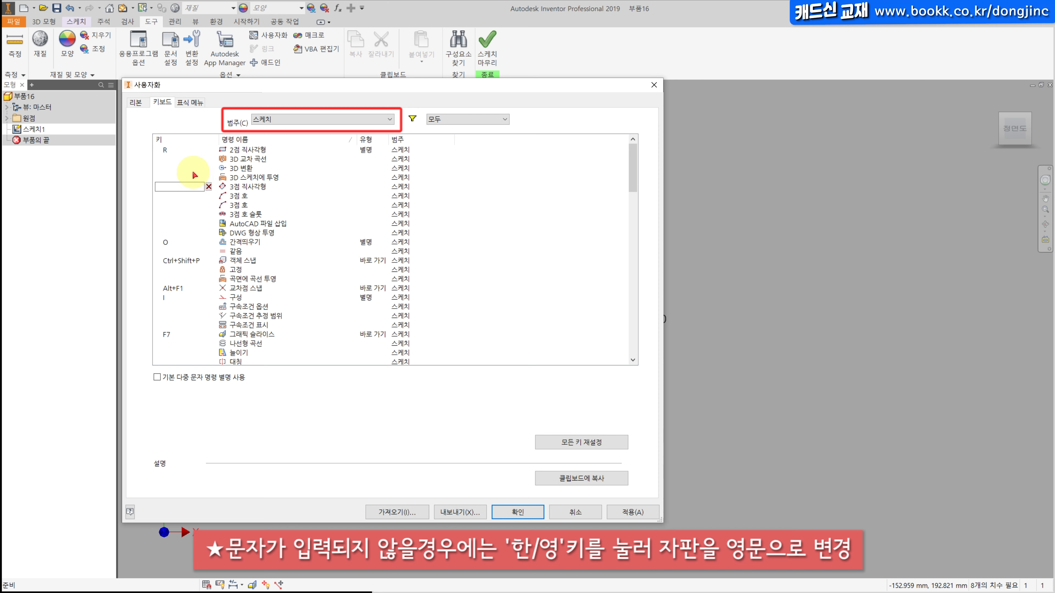
text(R)
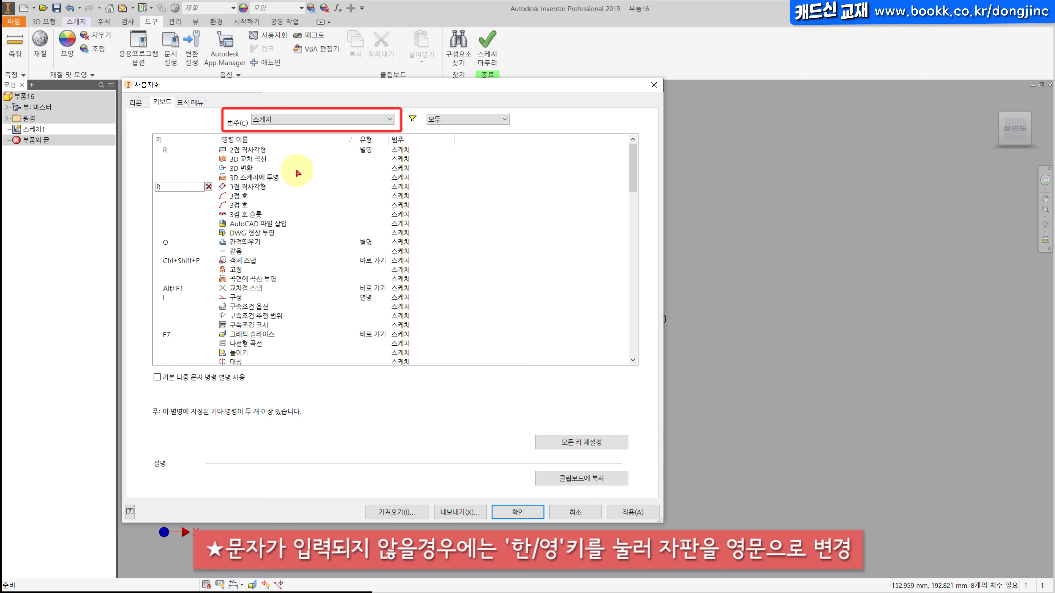
key(Return)
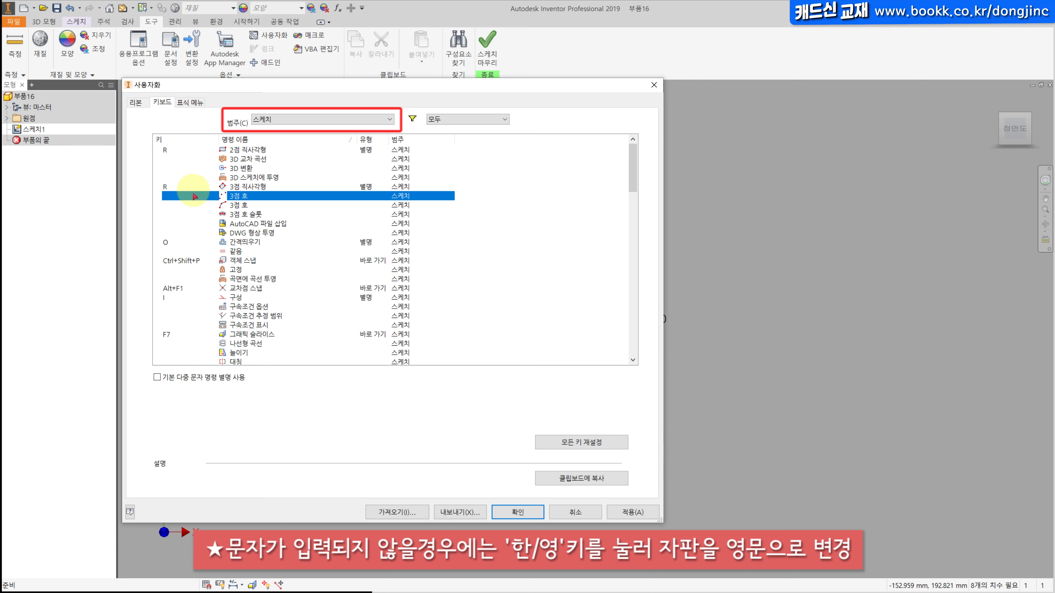
Keep R as the alias of the three-point rectangle (3점 직사각형) and confirm the keyboard customization
double_click(193, 188)
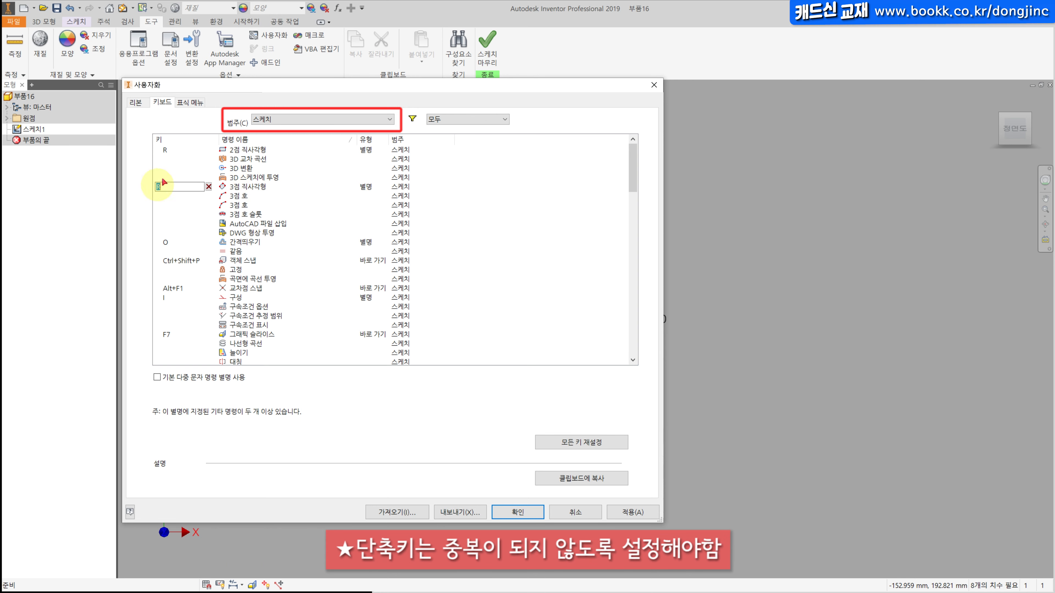
click(169, 188)
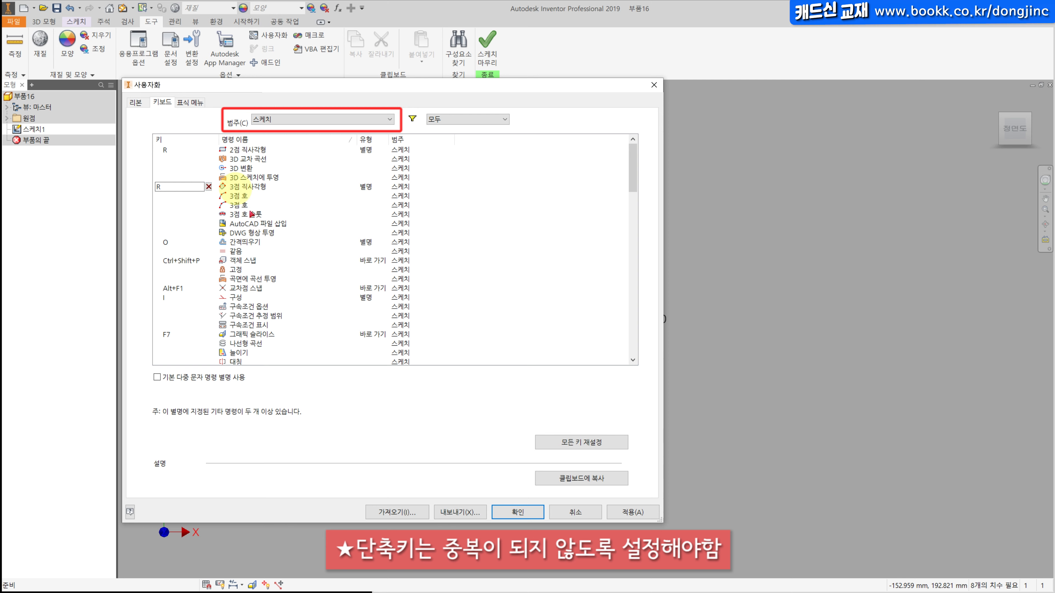
click(247, 195)
click(520, 513)
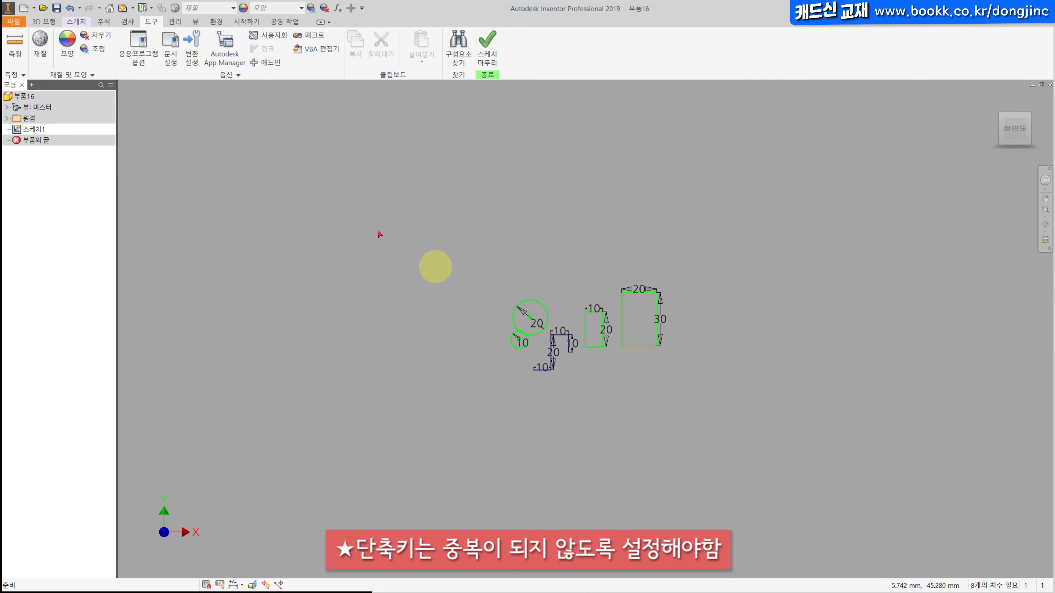
Enter the alias R in the sketch to bring up the commands that share it
middle_drag(340, 208, 283, 243)
middle_drag(372, 202, 316, 257)
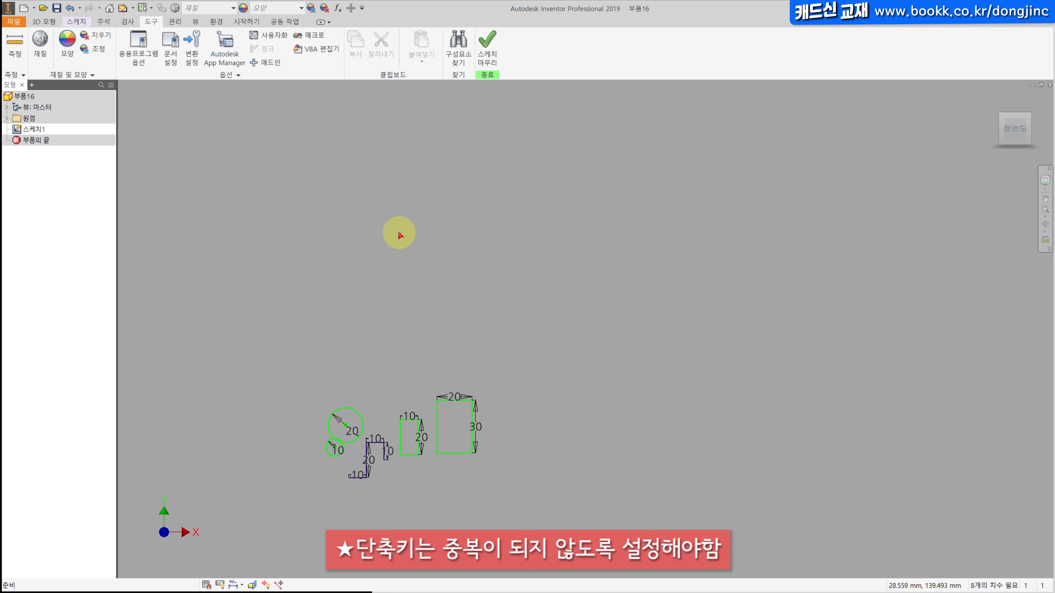
key(r)
key(ctrl+2)
mouse_move(254, 390)
mouse_down()
mouse_move(79, 532)
mouse_move(47, 577)
mouse_move(100, 573)
mouse_move(68, 575)
mouse_up()
drag(156, 377, 150, 355)
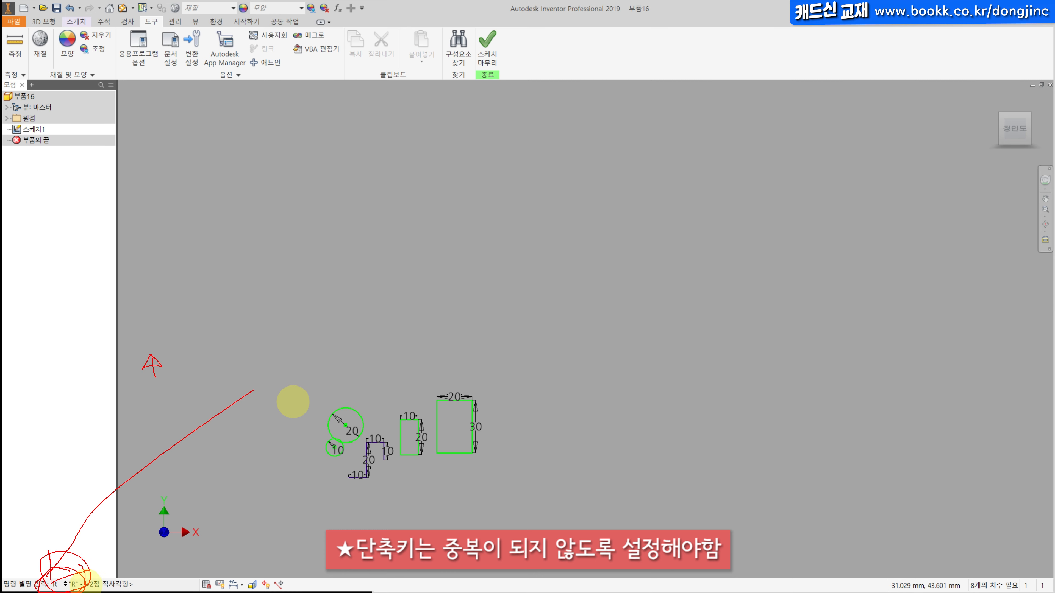
drag(130, 561, 125, 573)
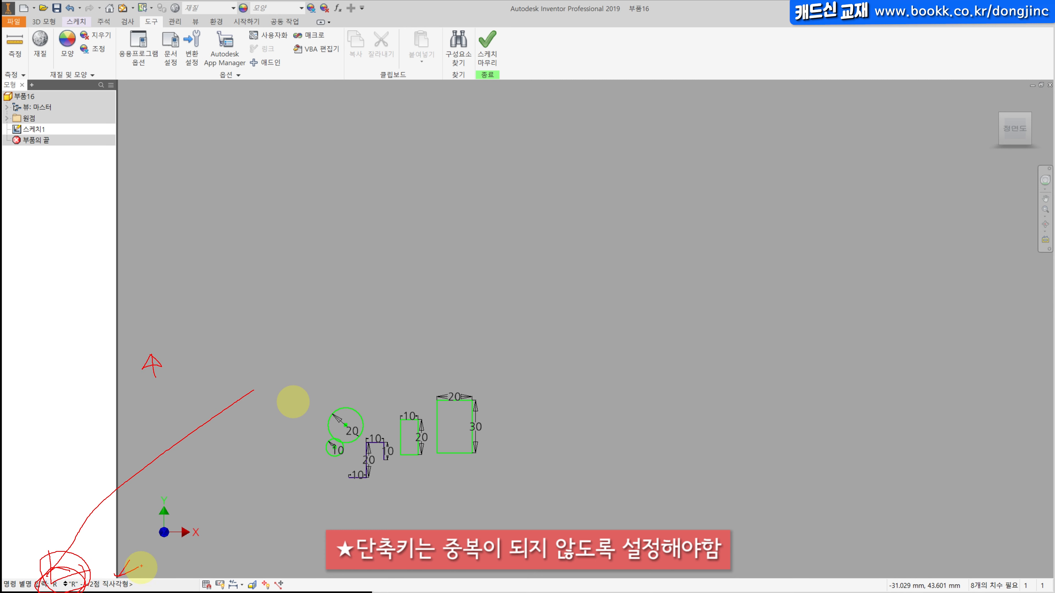
key(Escape)
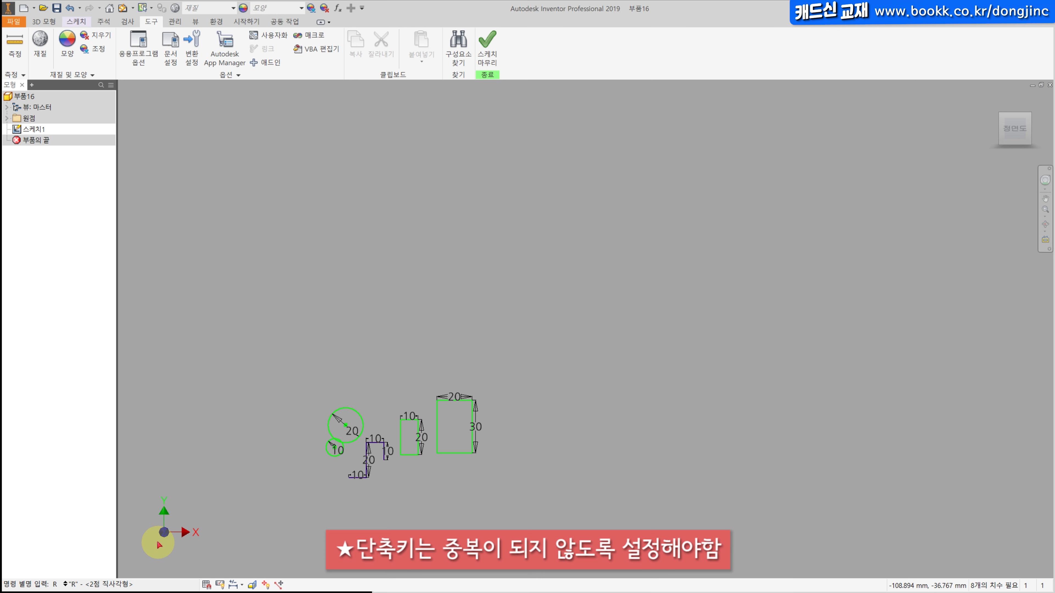
Choose the three-point rectangle (3점 직사각형) among the commands sharing alias R and draw a tilted rectangle above the circles
key(Down)
key(Down)
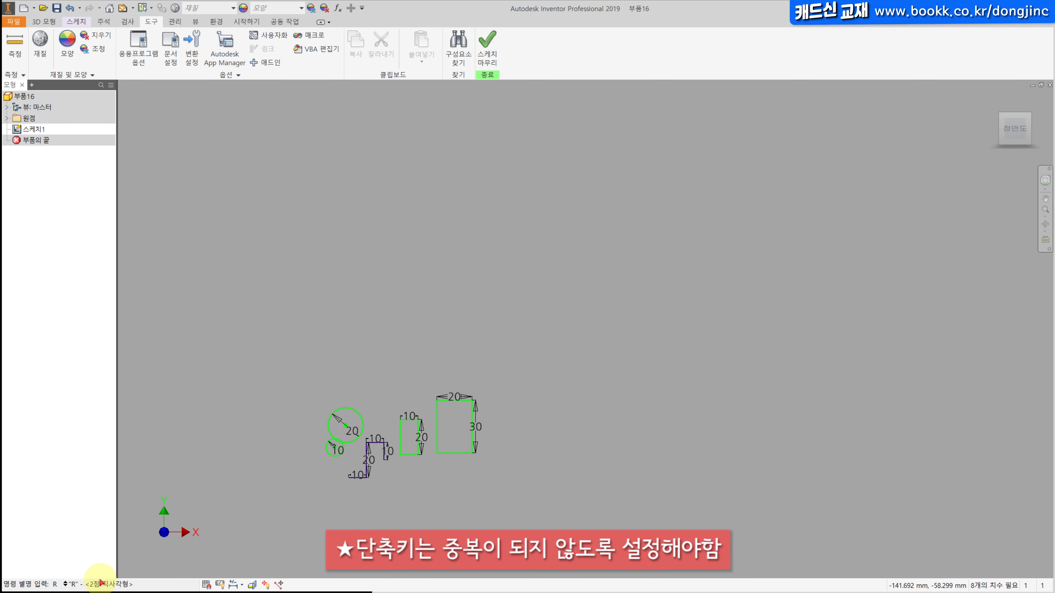
key(Up)
key(Up)
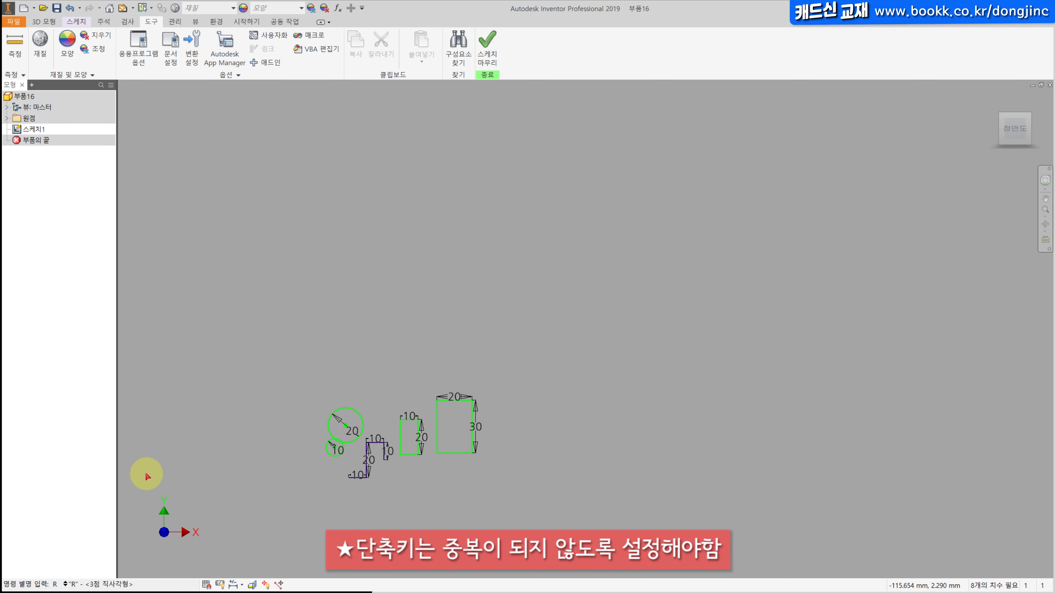
key(Return)
click(282, 344)
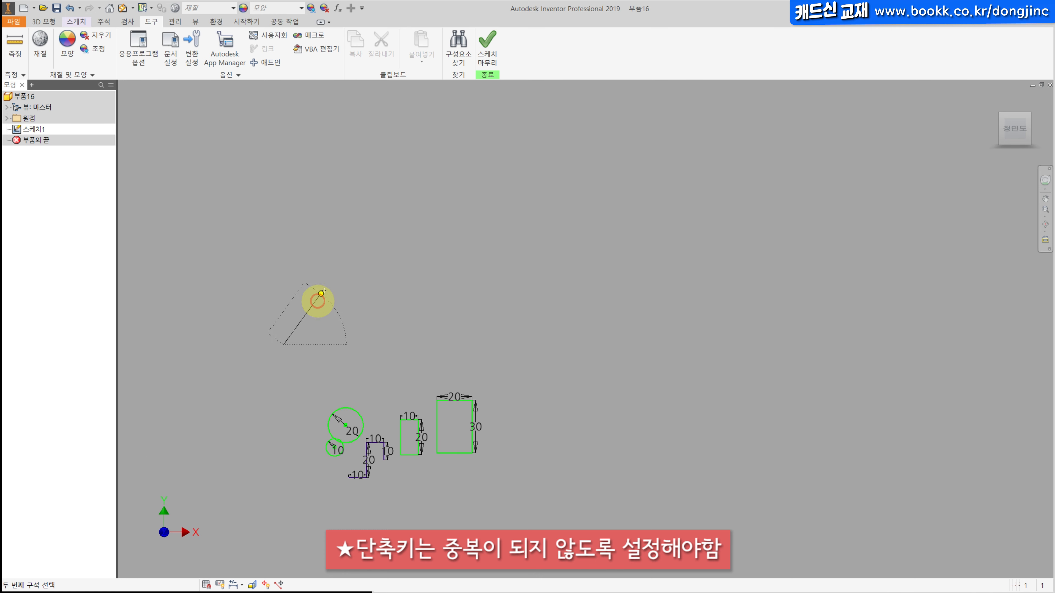
click(358, 275)
click(388, 302)
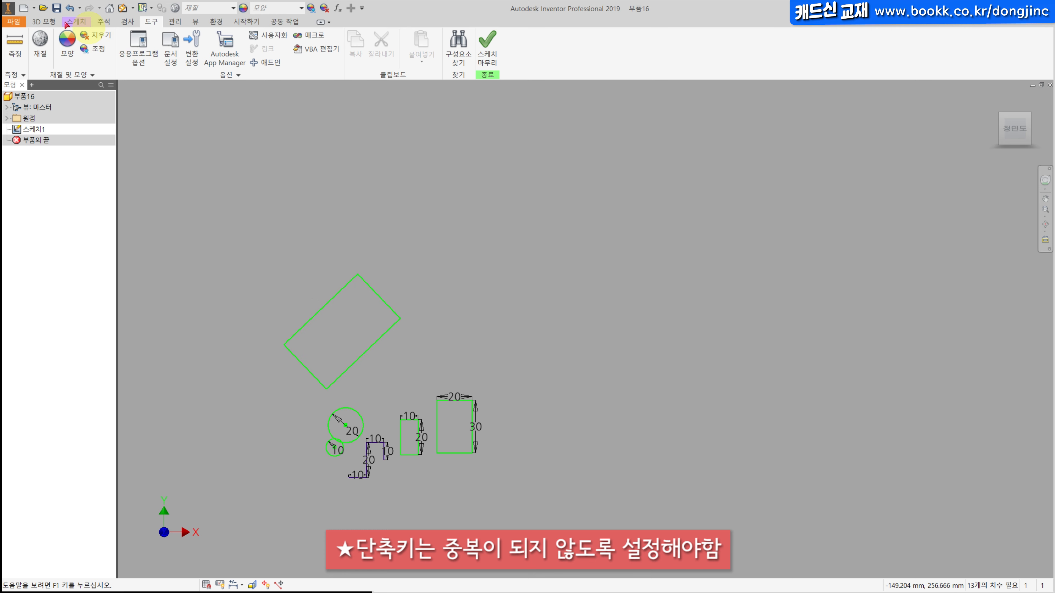
Bring up the keyboard customization for all categories (모두), sort it by key, and examine which commands share the alias R
click(53, 22)
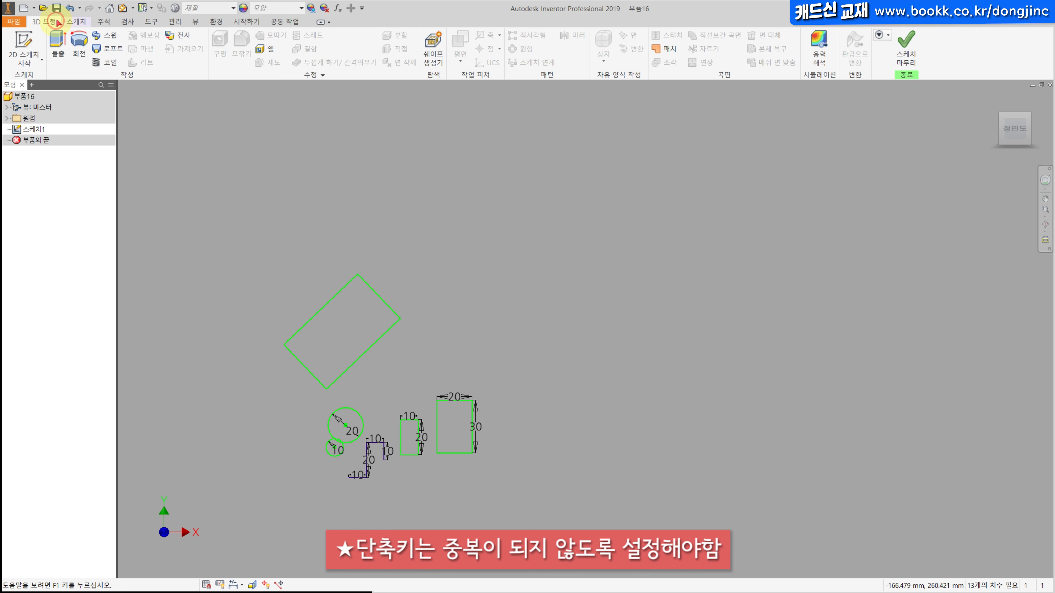
click(76, 22)
click(152, 22)
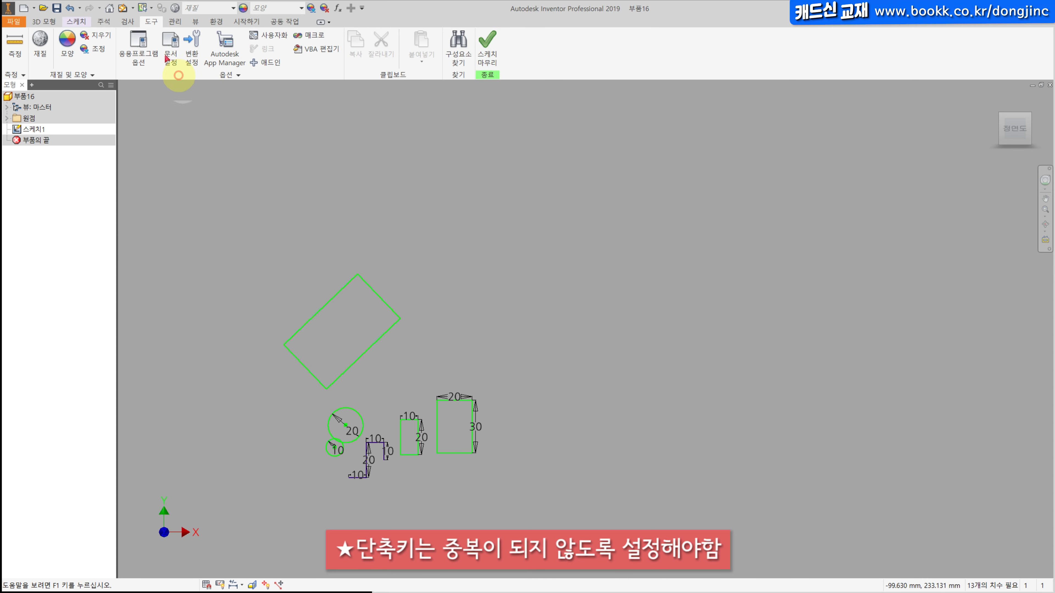
click(271, 35)
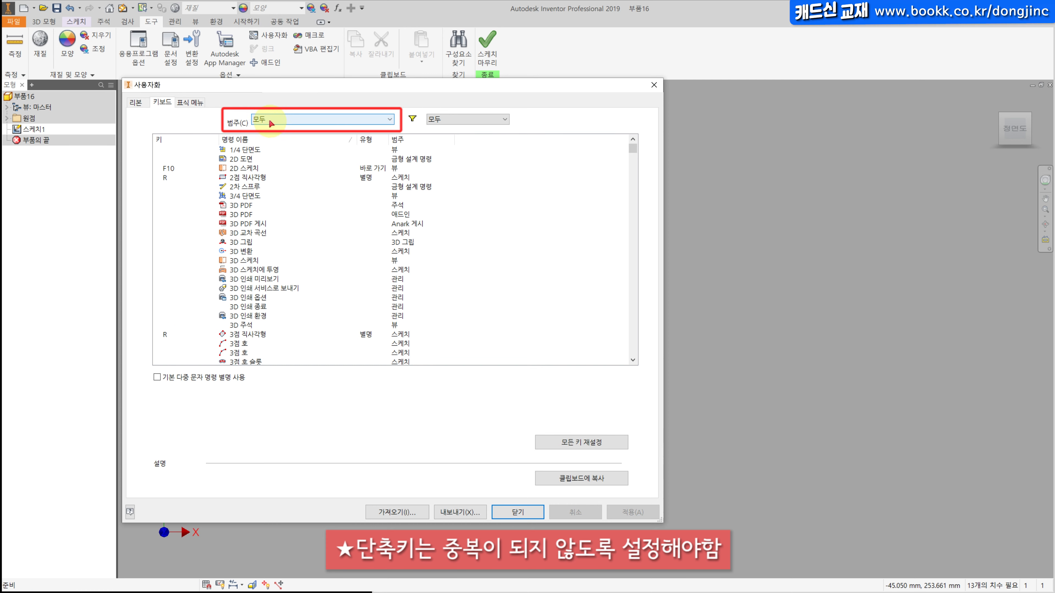
click(167, 140)
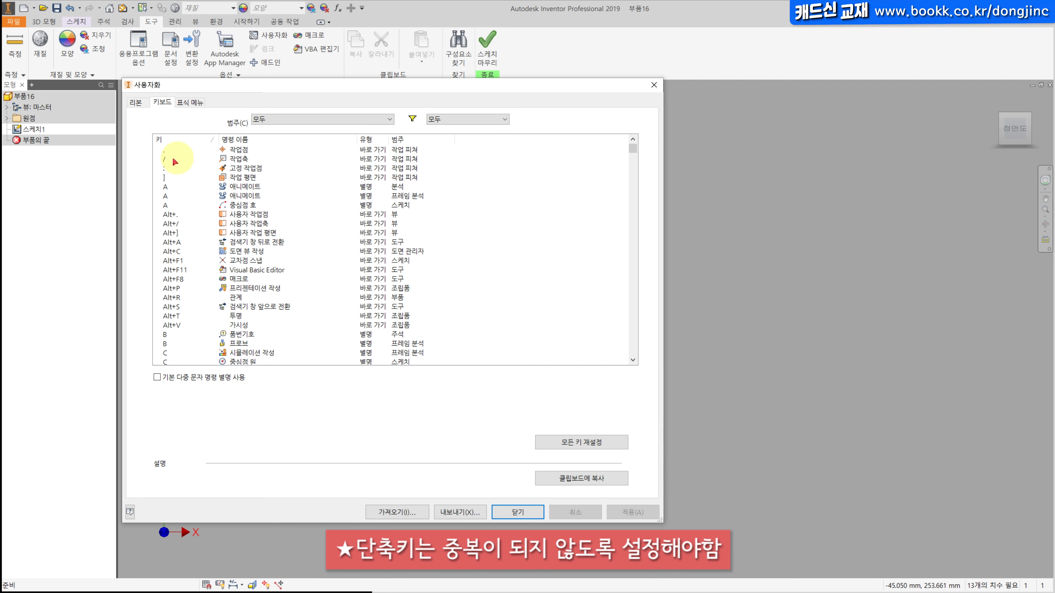
scroll(187, 313, down, 2)
scroll(186, 313, down, 15)
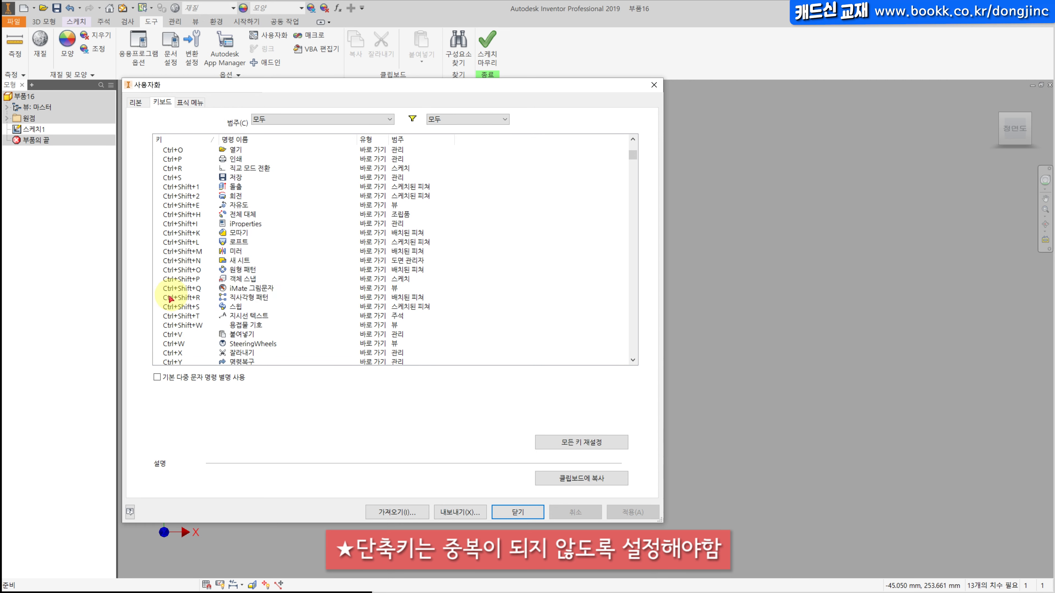
scroll(185, 254, down, 2)
scroll(184, 254, down, 8)
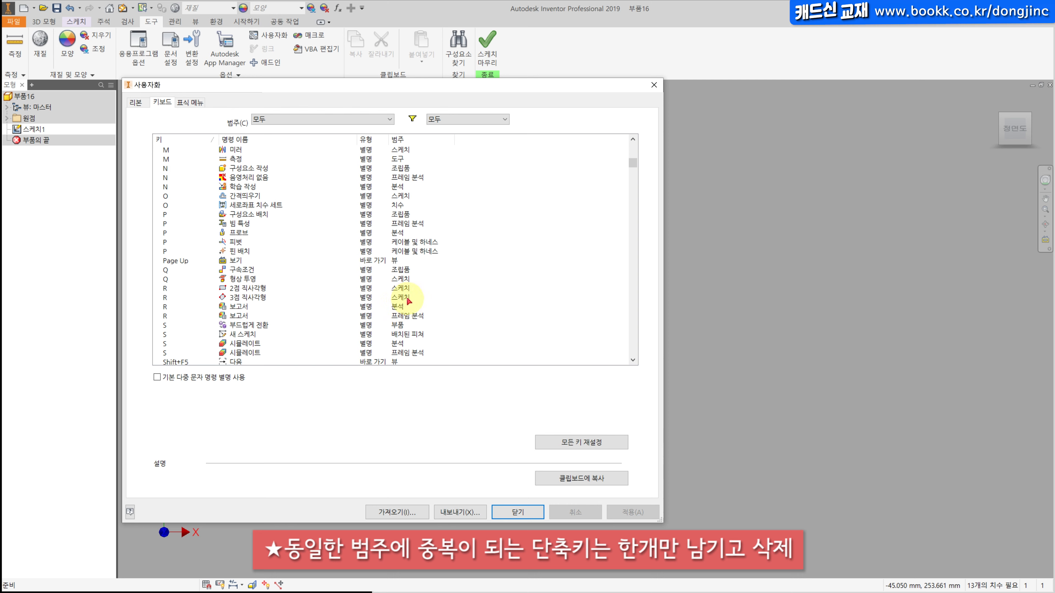
Remove the duplicate R alias from the three-point rectangle (3점 직사각형) and confirm the customization
click(168, 297)
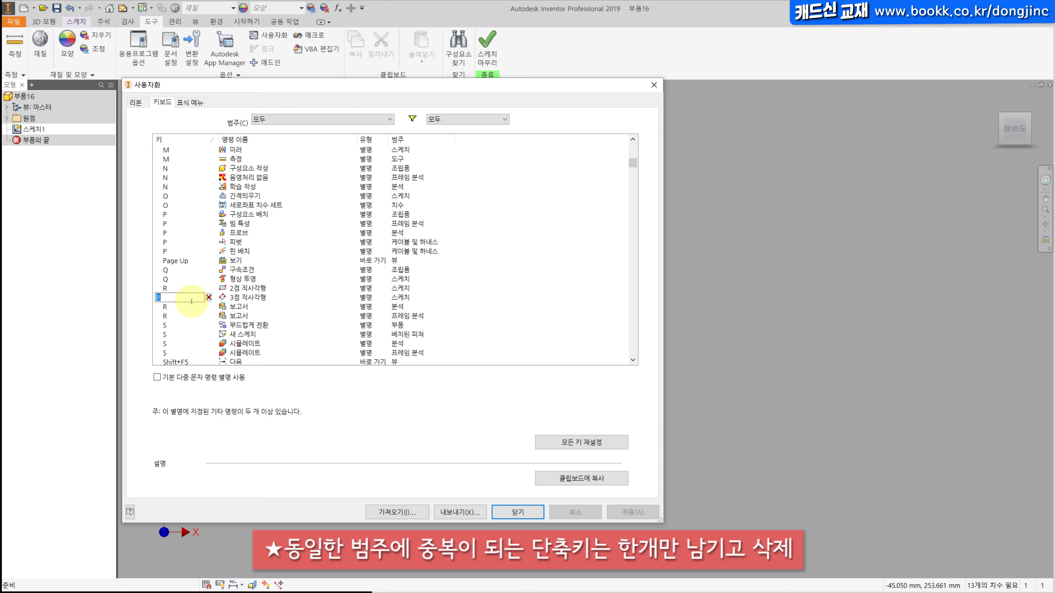
click(208, 297)
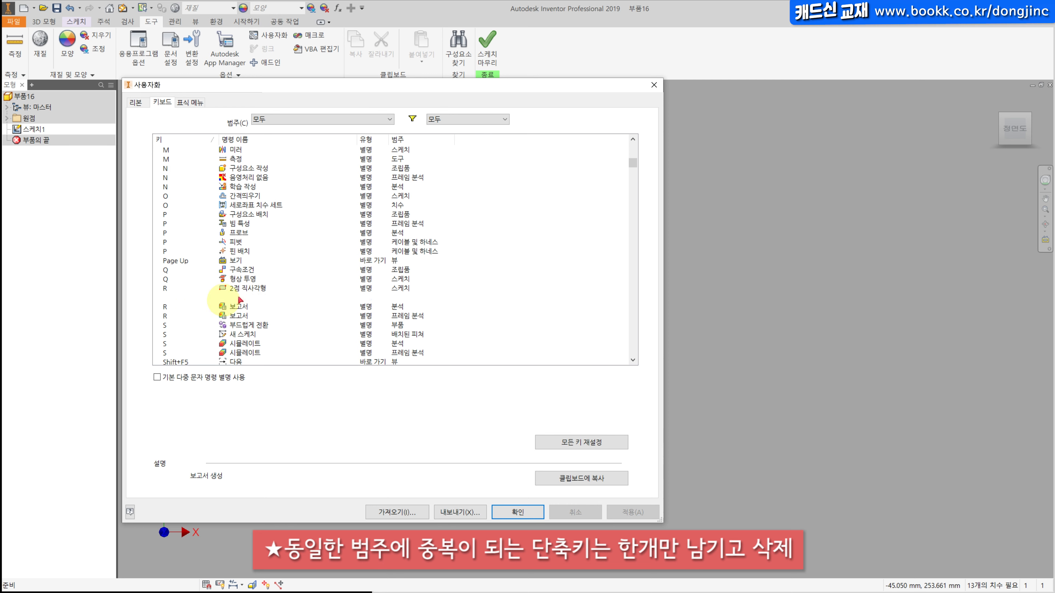
click(168, 297)
key(Return)
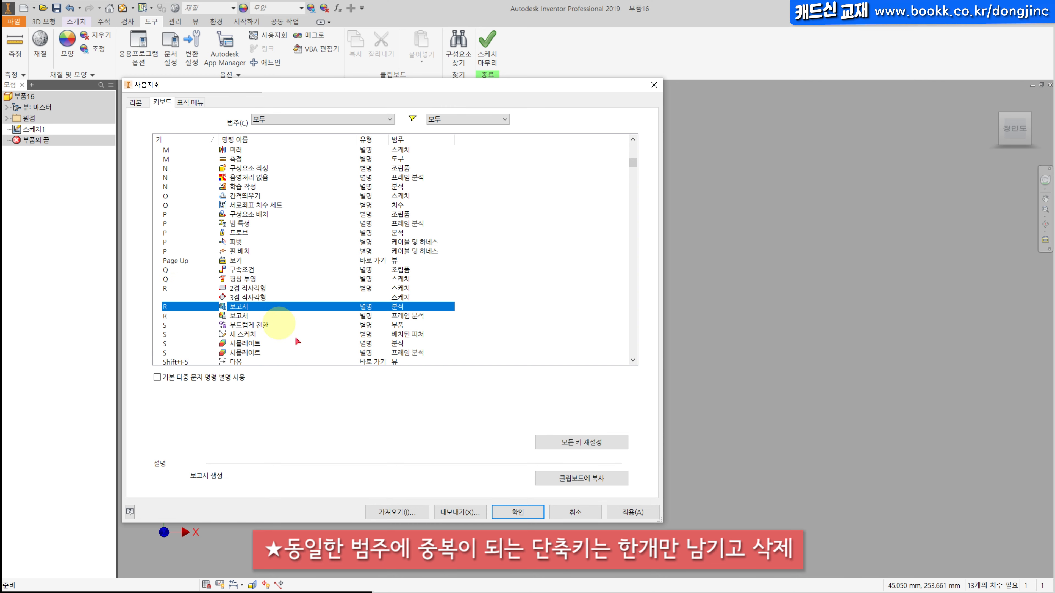
click(517, 512)
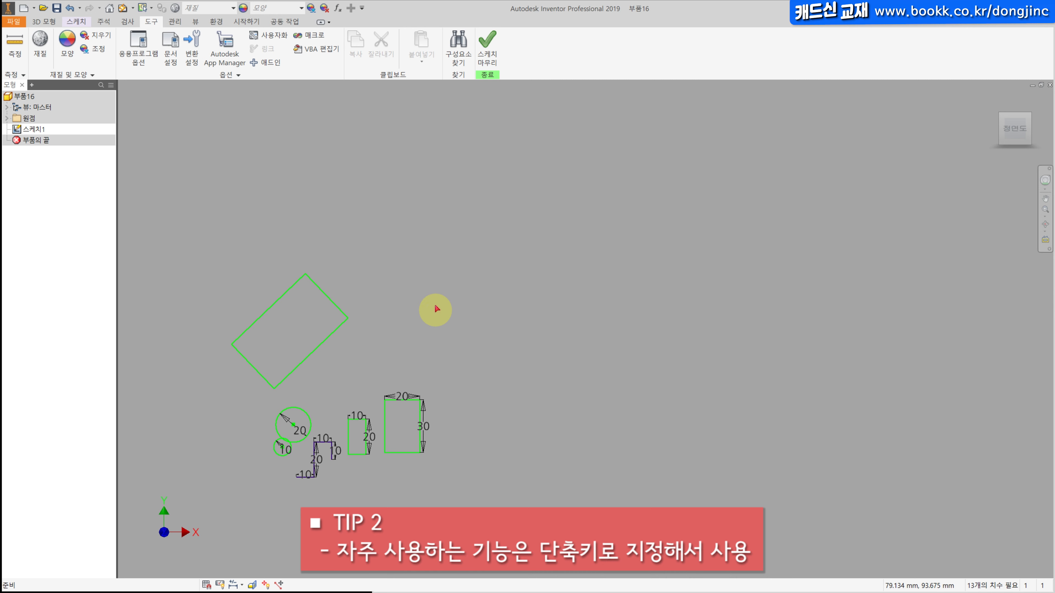
Draw two two-point rectangles side by side to the upper right of the tilted rectangle, the second about 29 mm wide and 51 mm high
key(r)
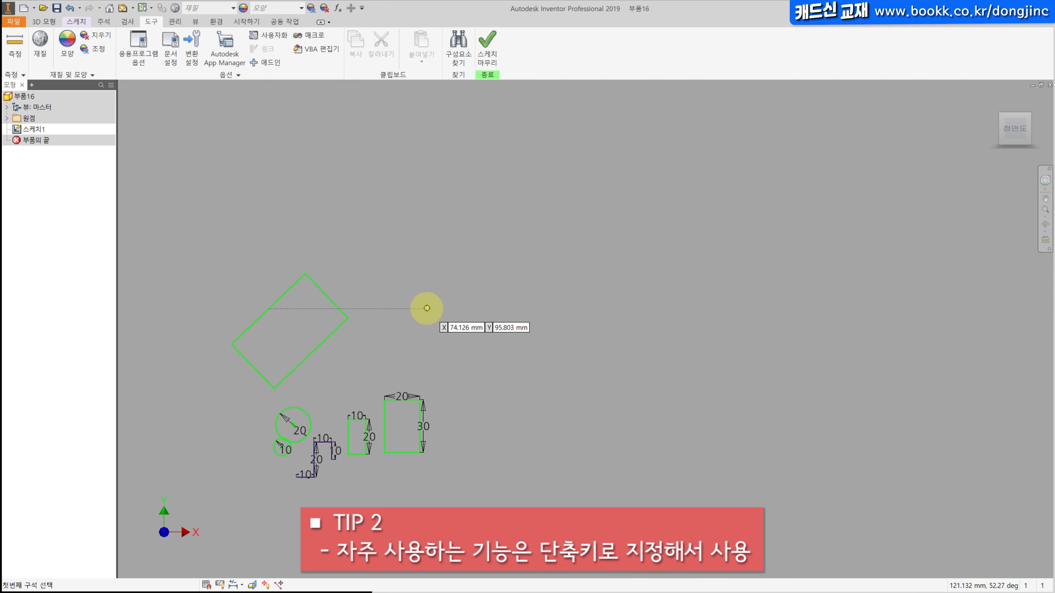
click(425, 304)
click(500, 215)
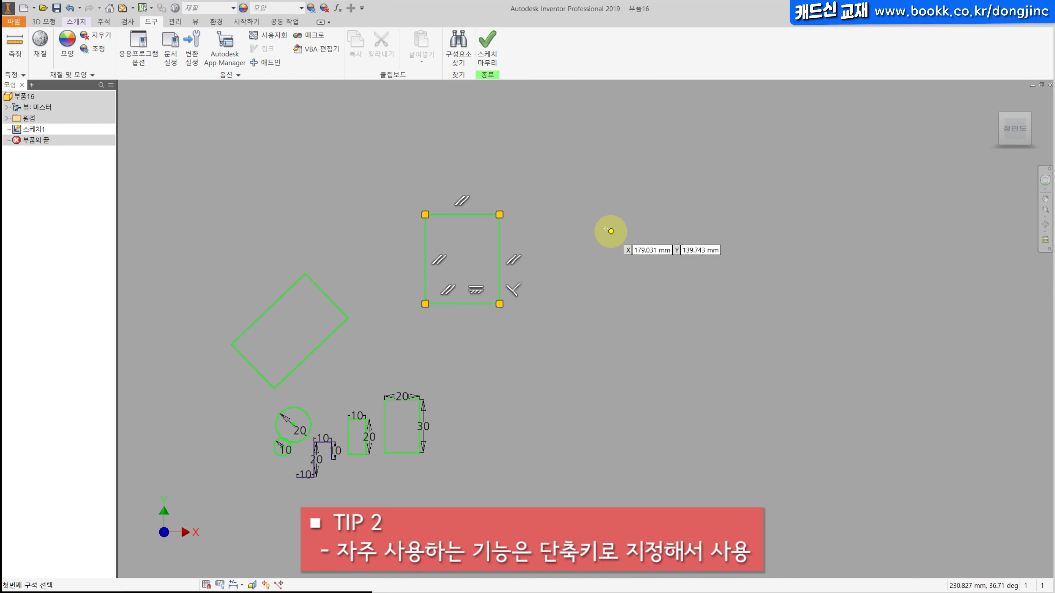
click(549, 303)
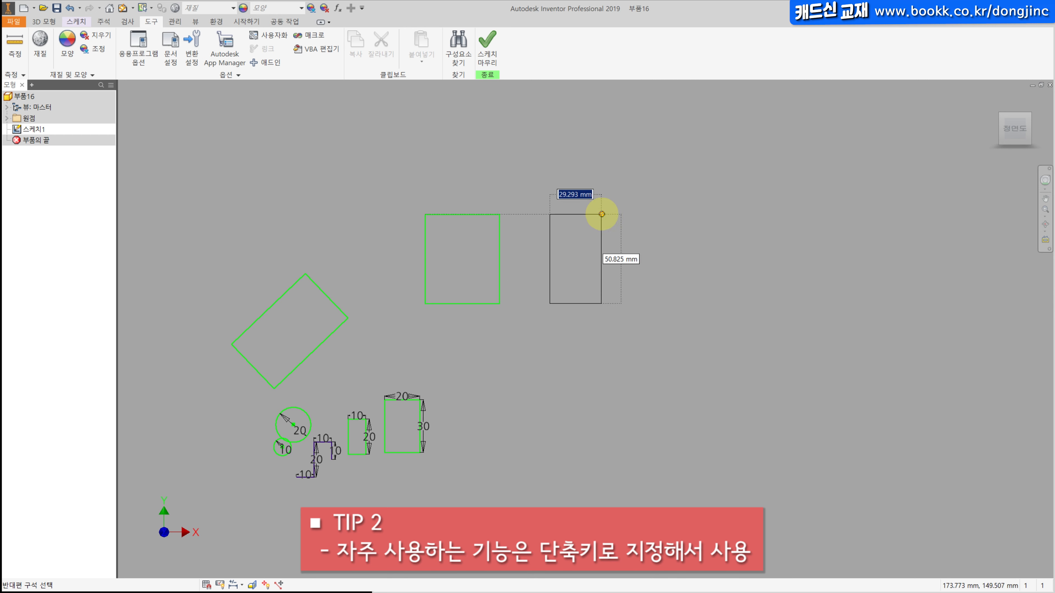
click(602, 214)
Draw a steep slanted line to the right of the two new rectangles and dimension its vertical extent, accepting the measured value
key(l)
click(640, 203)
click(667, 338)
key(Escape)
key(d)
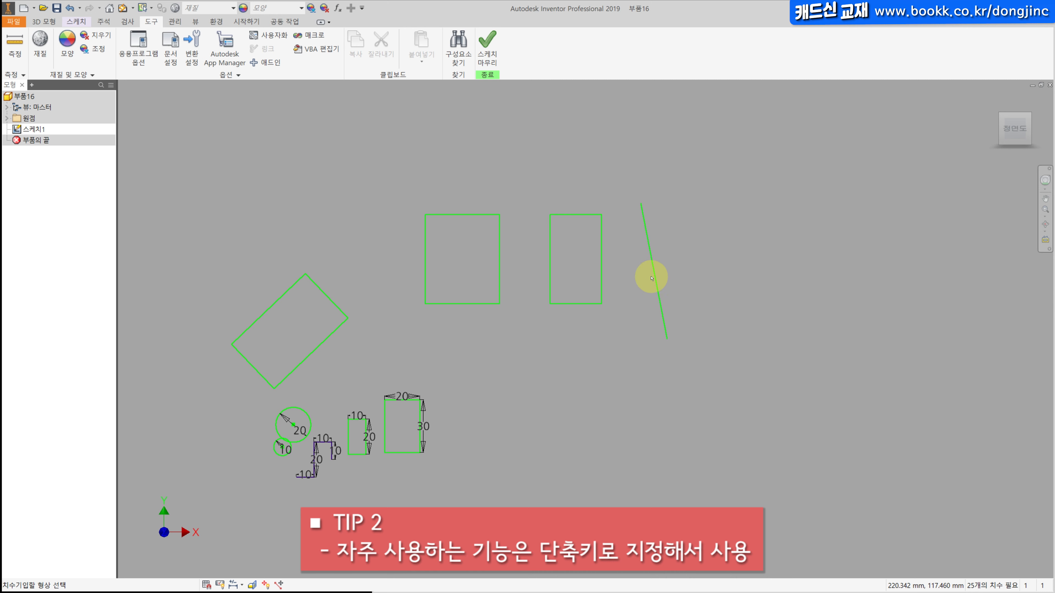
click(652, 274)
click(726, 304)
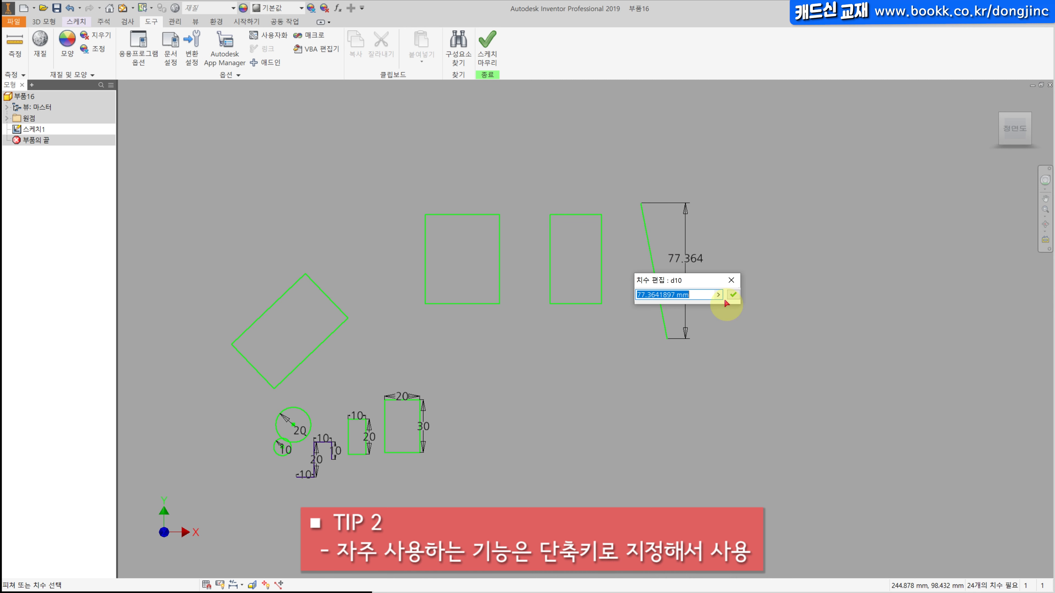
click(733, 294)
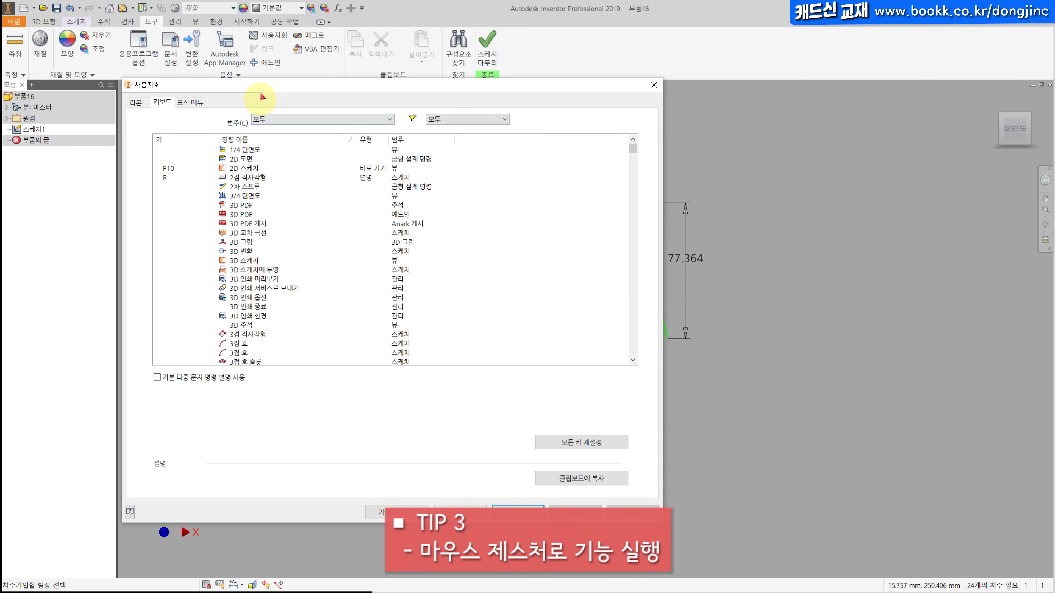
Replace Trim (자르기) with Offset (간격띄우기) in the 2D sketch (2D 스케치) marking menu and confirm the customization
drag(269, 86, 302, 103)
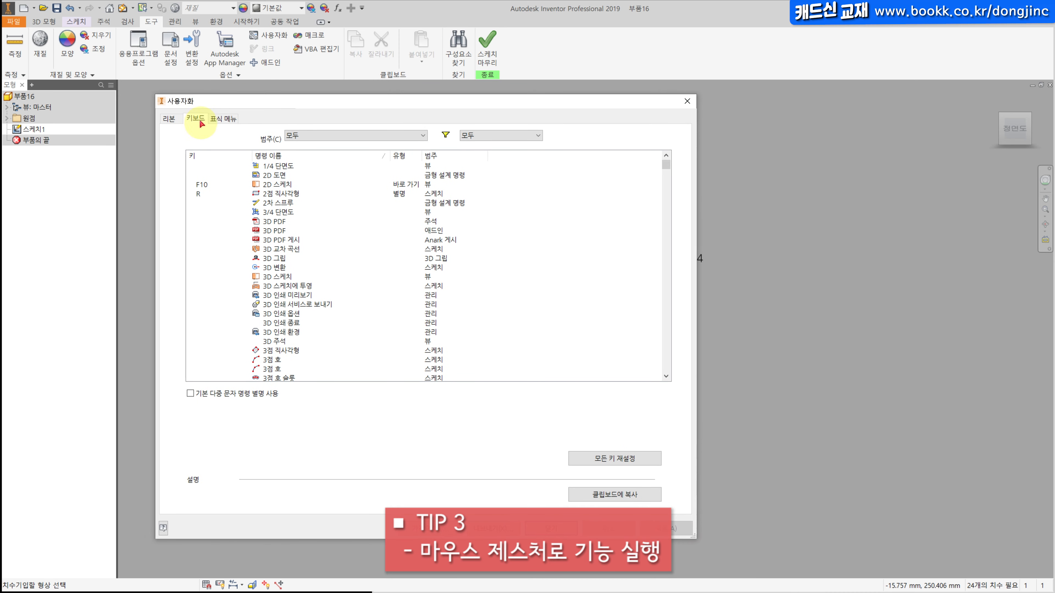
click(222, 119)
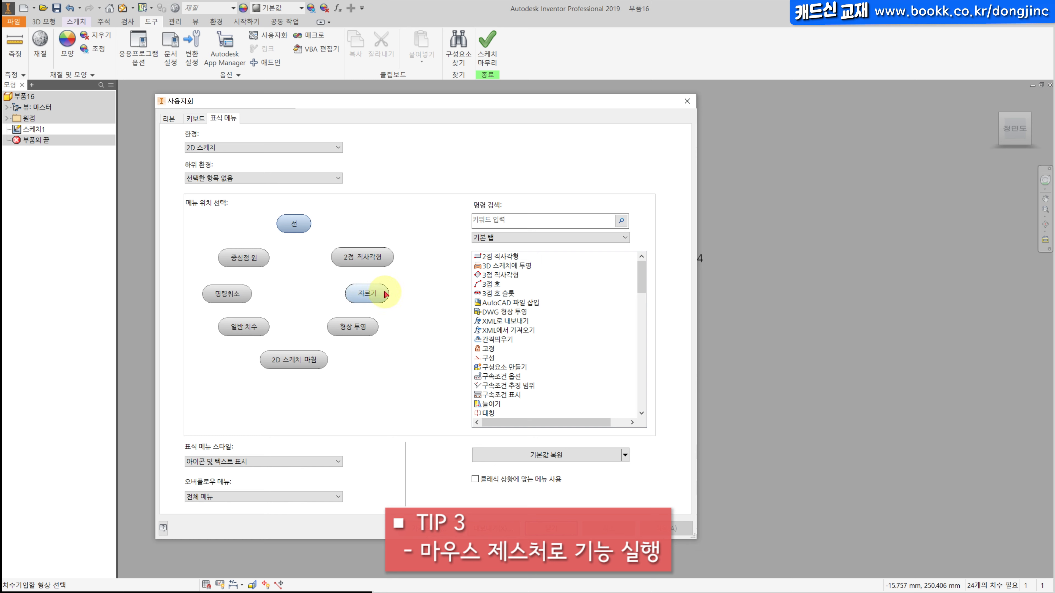
click(357, 297)
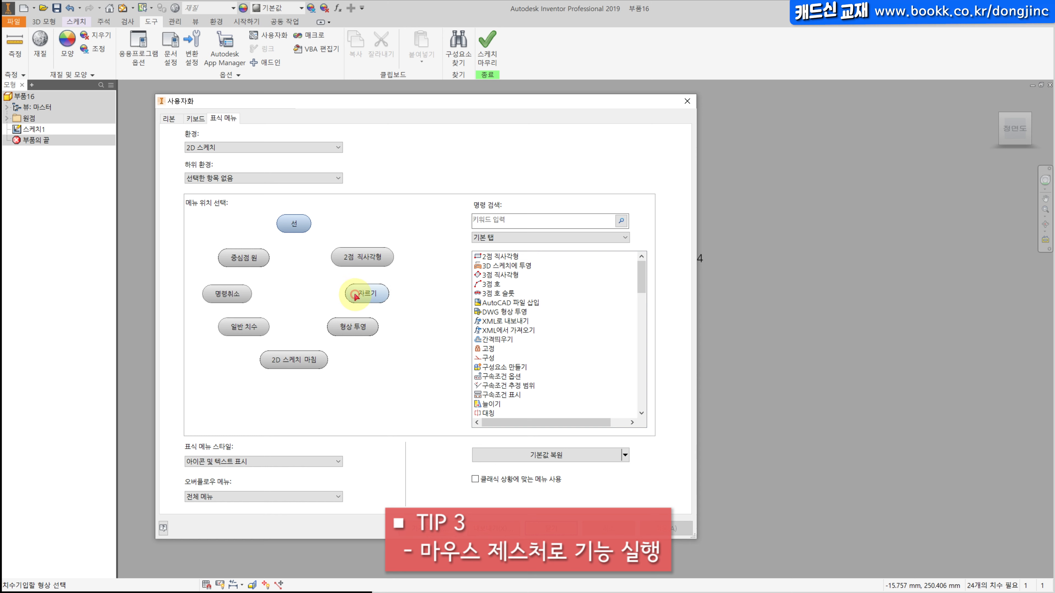
click(367, 293)
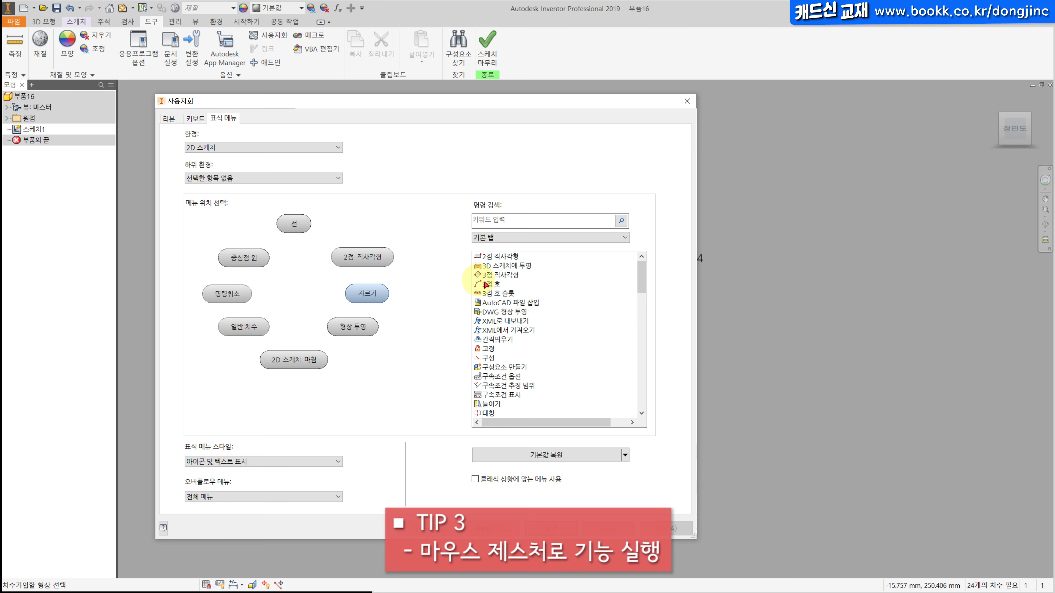
drag(495, 288, 371, 306)
click(370, 295)
click(497, 339)
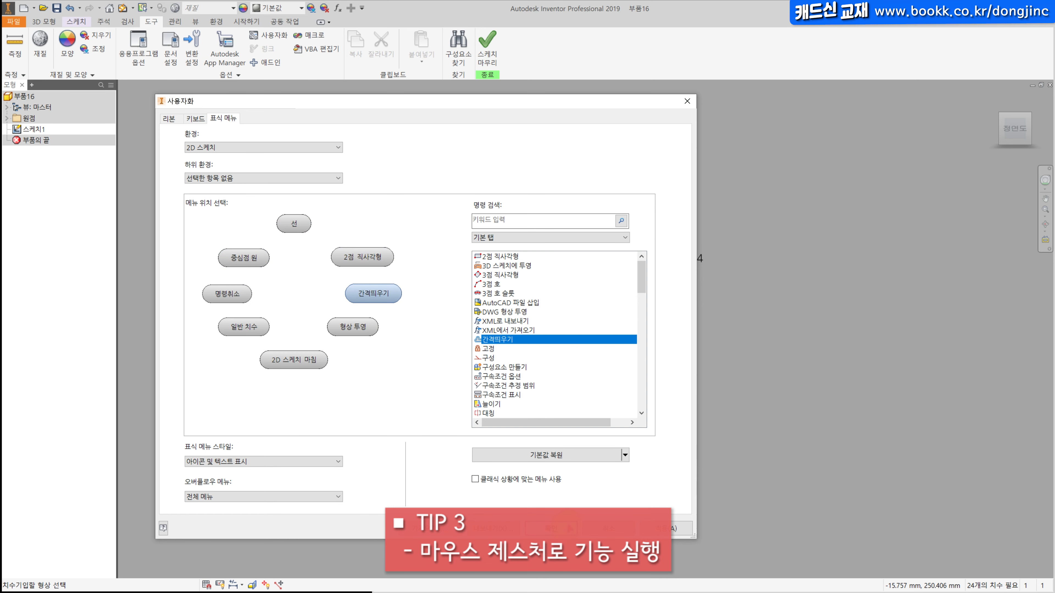
click(551, 528)
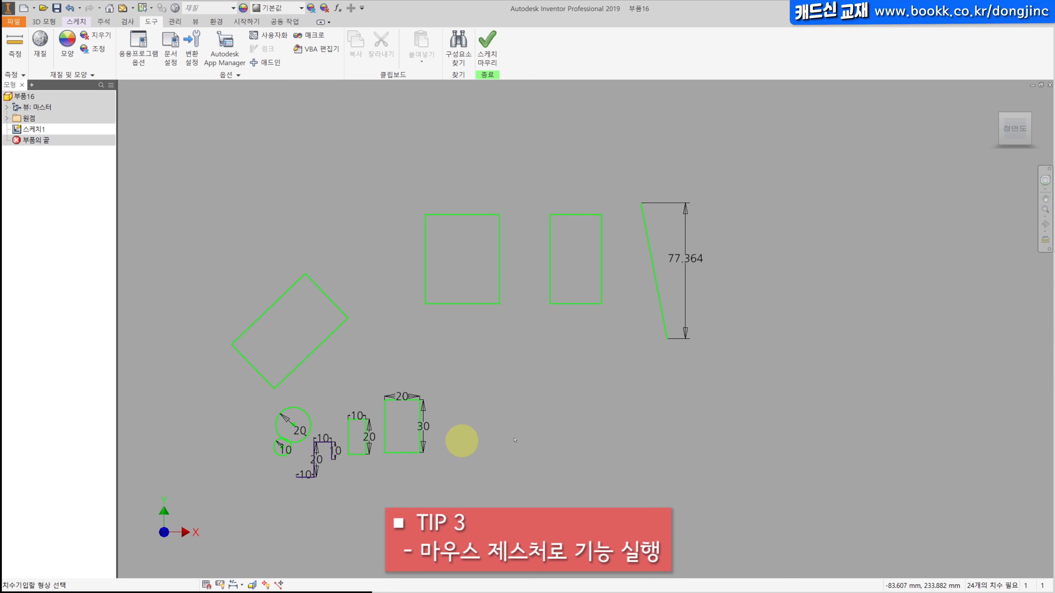
Draw a short slanted line below the two new rectangles, starting the Line (선) command with a mouse gesture
right_drag(540, 465, 534, 382)
click(557, 459)
click(570, 379)
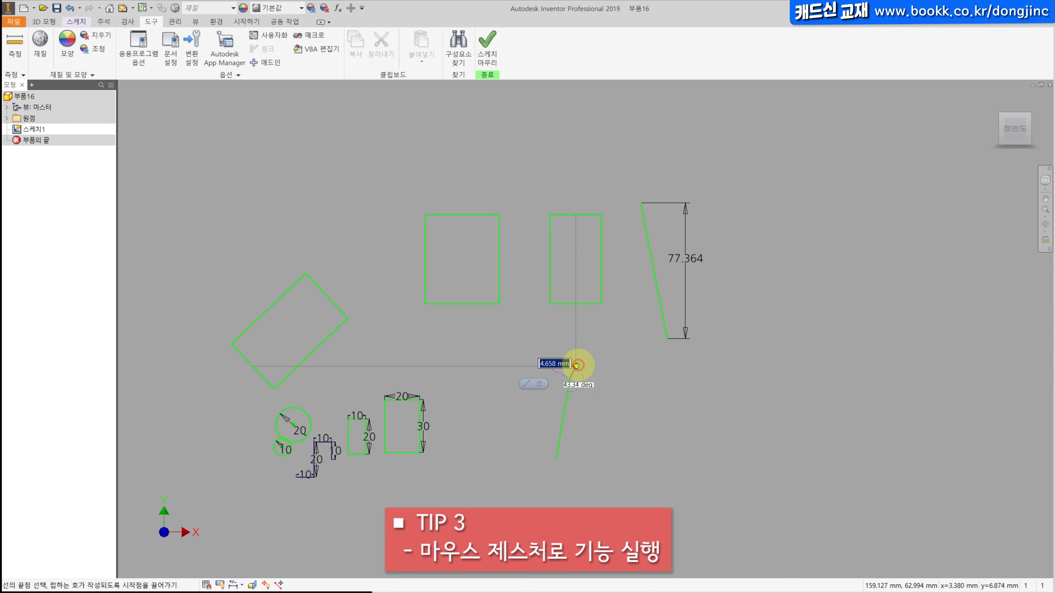
key(Escape)
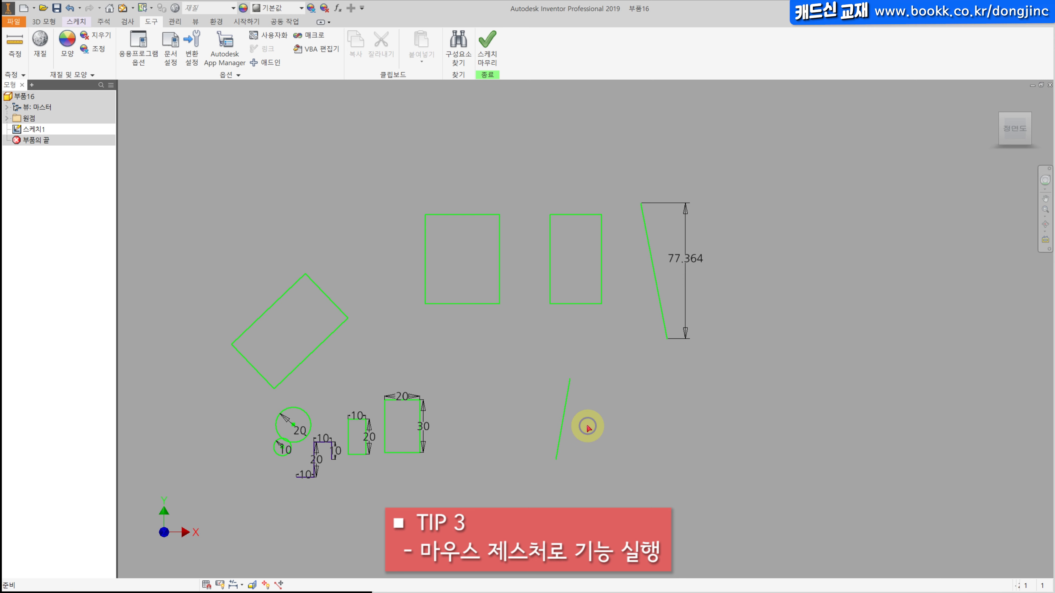
Offset (간격띄우기) the steep slanted line toward the adjacent rectangle, starting the command with a mouse gesture
right_drag(589, 428, 660, 420)
click(658, 299)
click(638, 316)
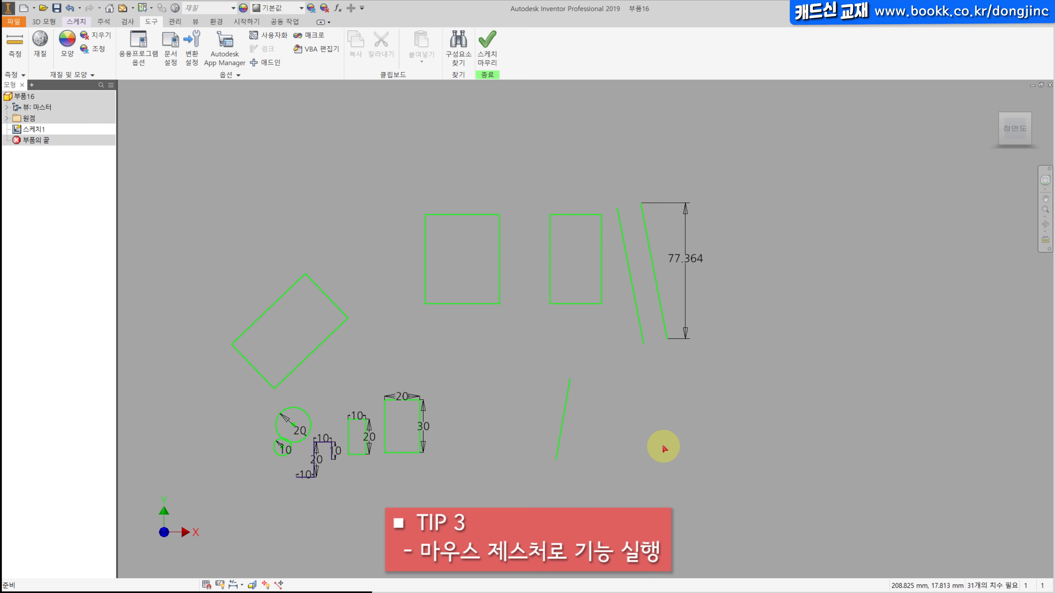
Export the customization (사용자화) settings as an XML file named 사용자화(2019), then close the customization settings
click(270, 35)
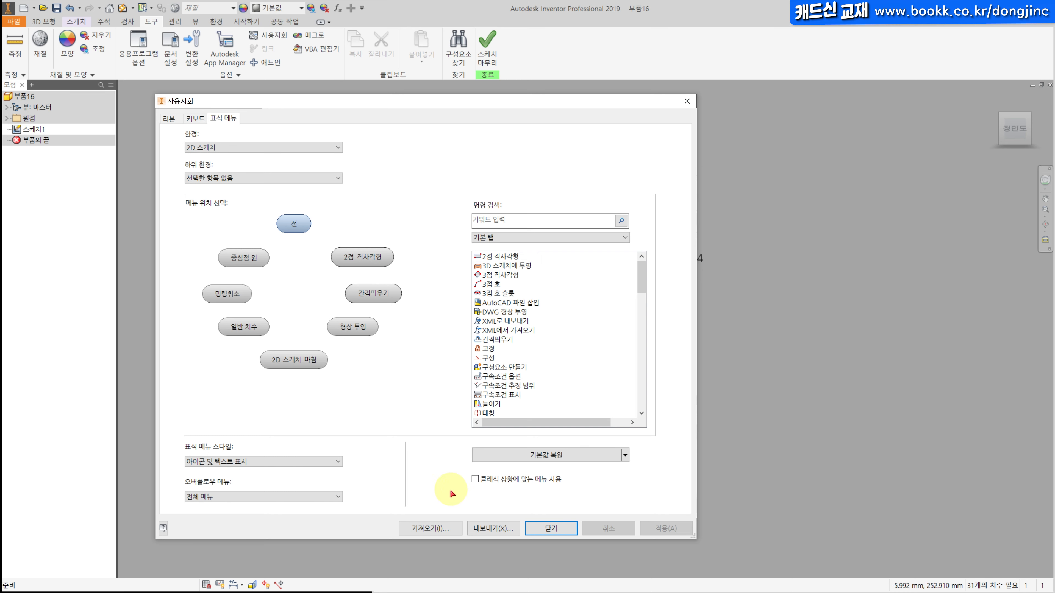
click(485, 528)
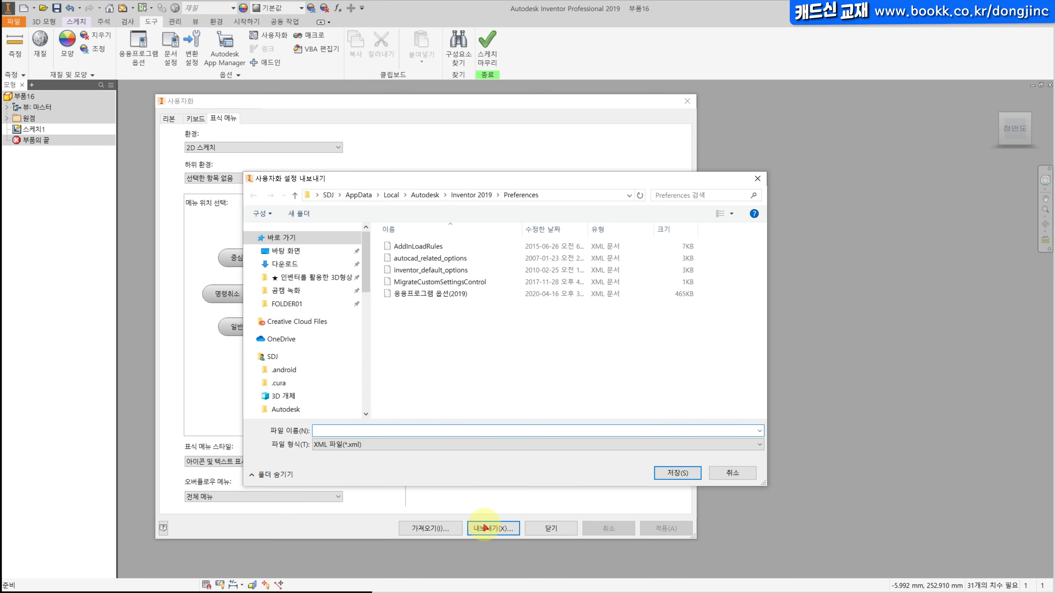
click(375, 431)
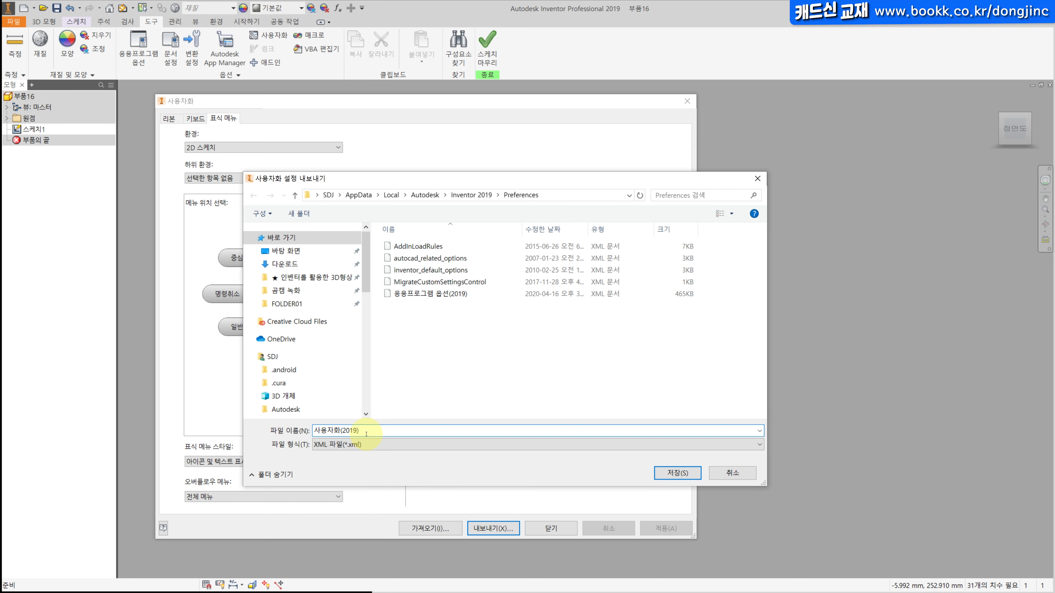
key(Return)
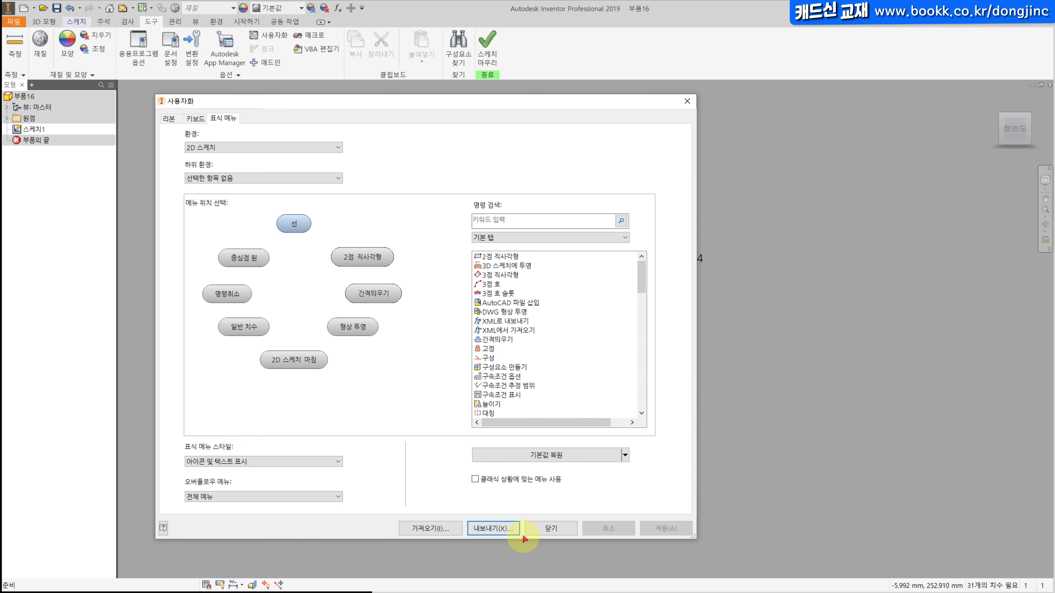
click(552, 530)
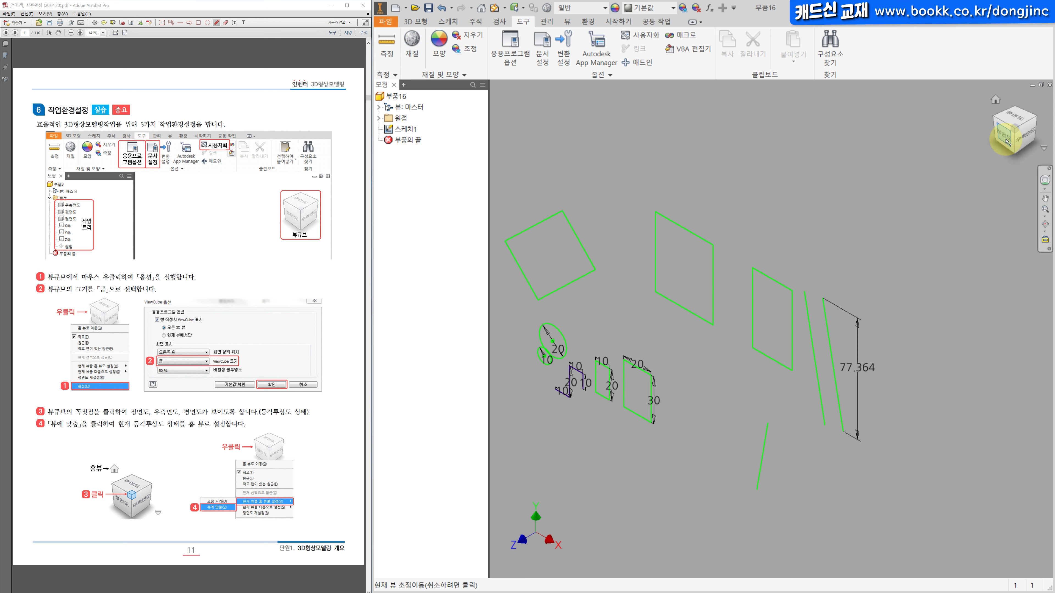
Set the isometric view showing the sketch as the home view with Fit to View (뷰에 맞춤), and check it by returning home
click(997, 118)
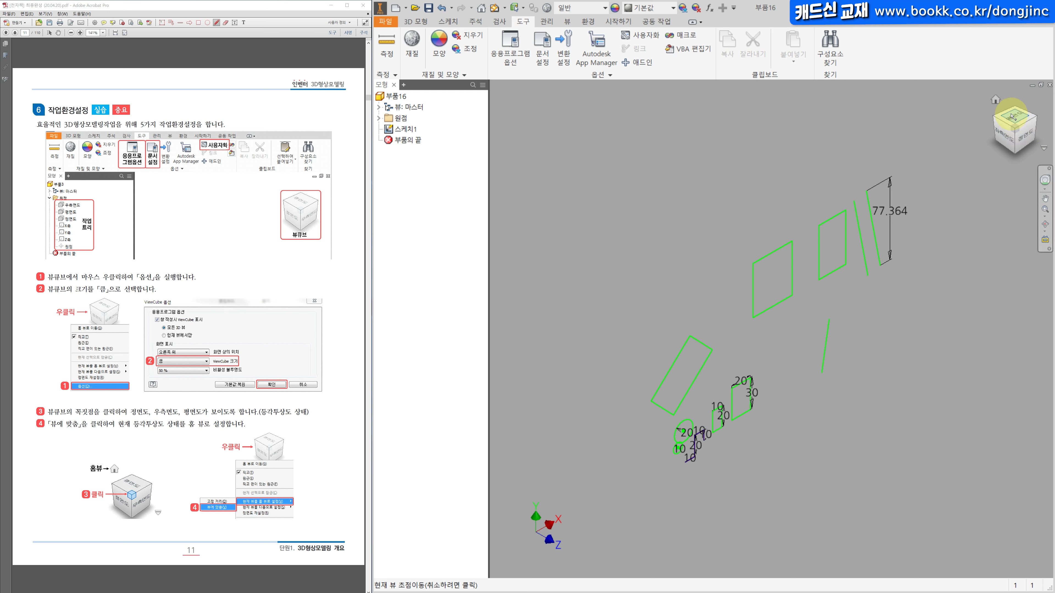
click(1015, 151)
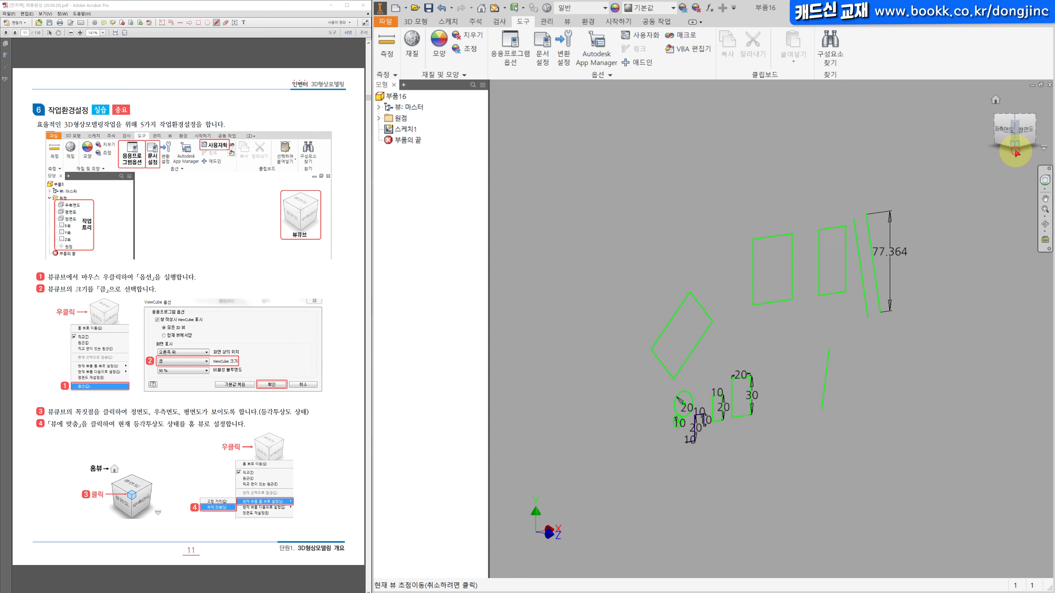
click(999, 100)
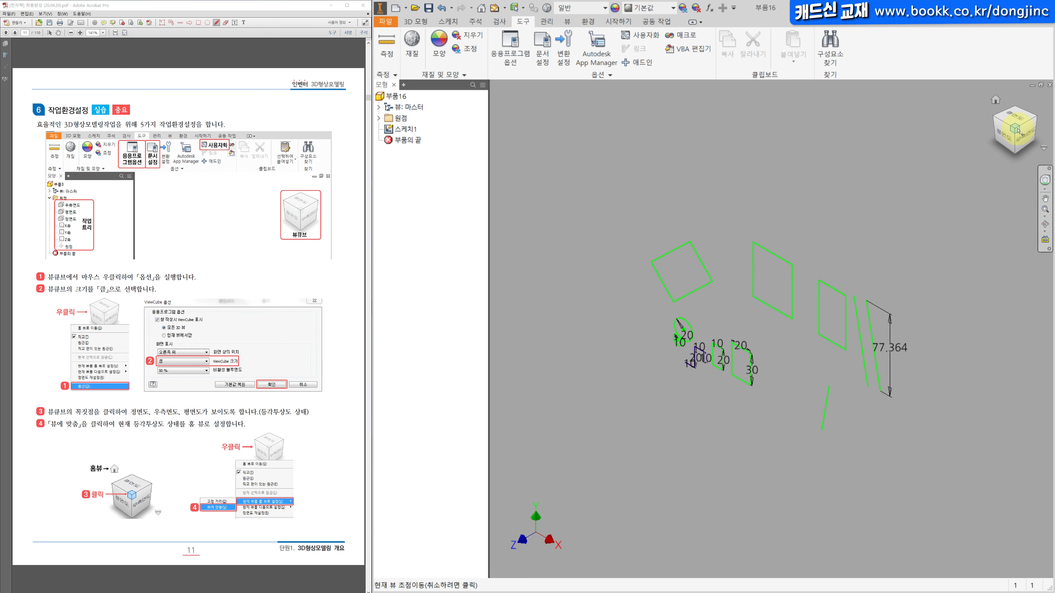
right_click(1017, 131)
mouse_move(1023, 217)
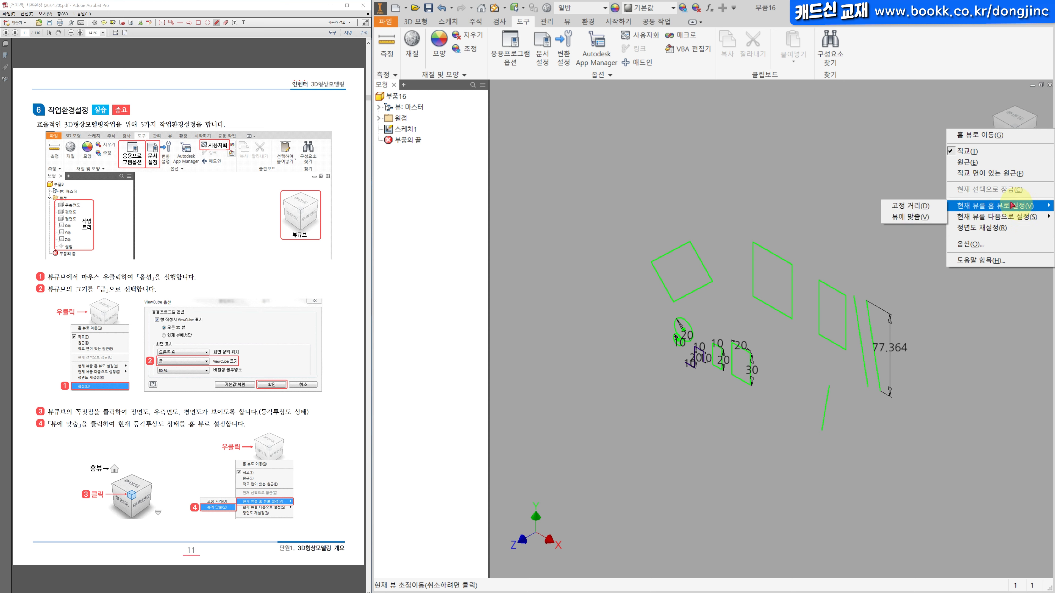
click(929, 217)
click(996, 101)
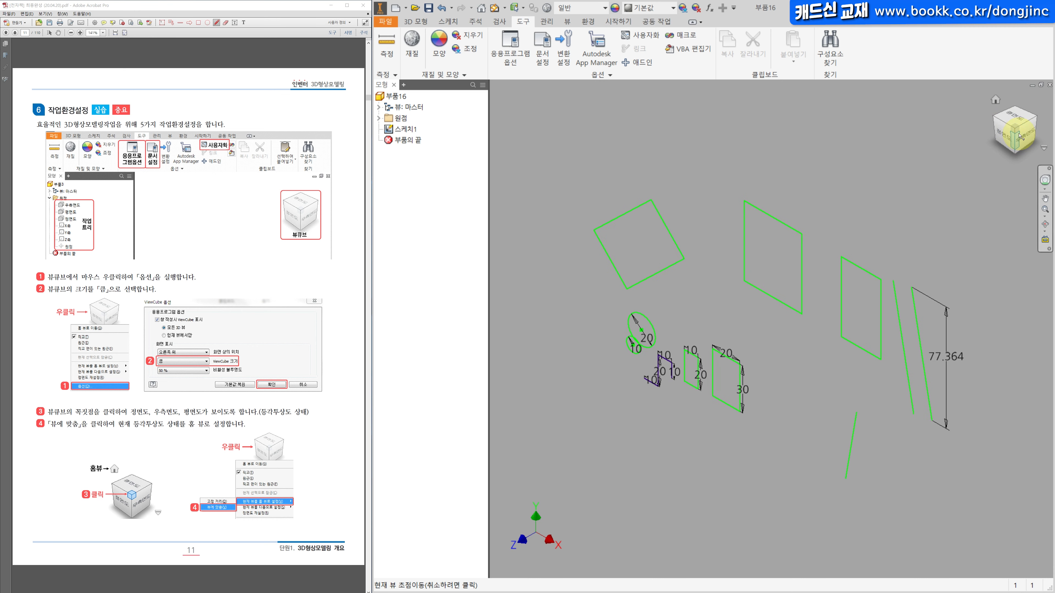
click(1019, 137)
click(997, 100)
Check the ViewCube size (ViewCube 크기) setting in the ViewCube options and leave without changing it
right_click(1016, 136)
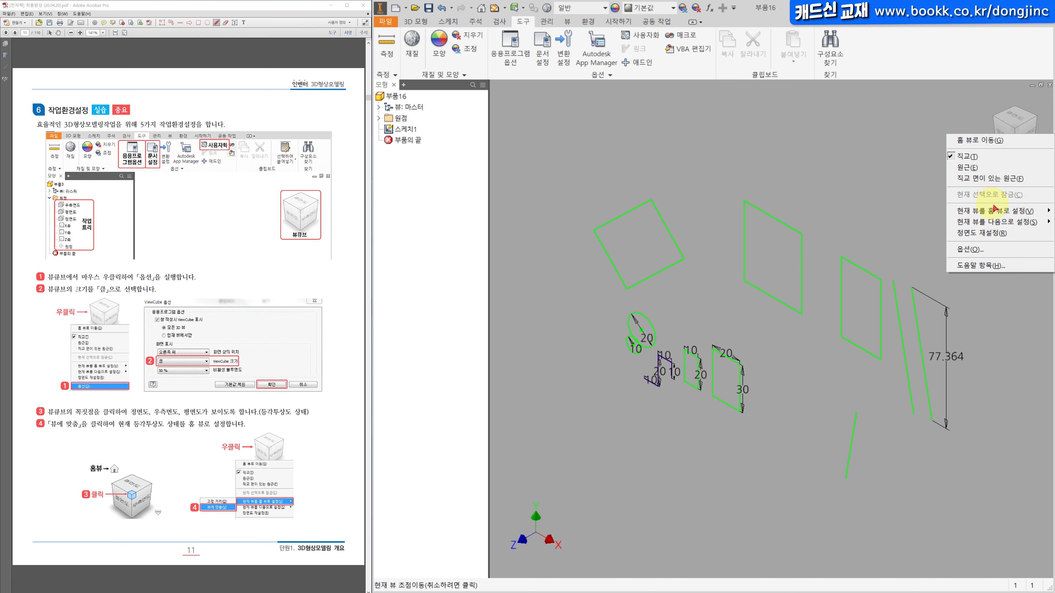
click(984, 250)
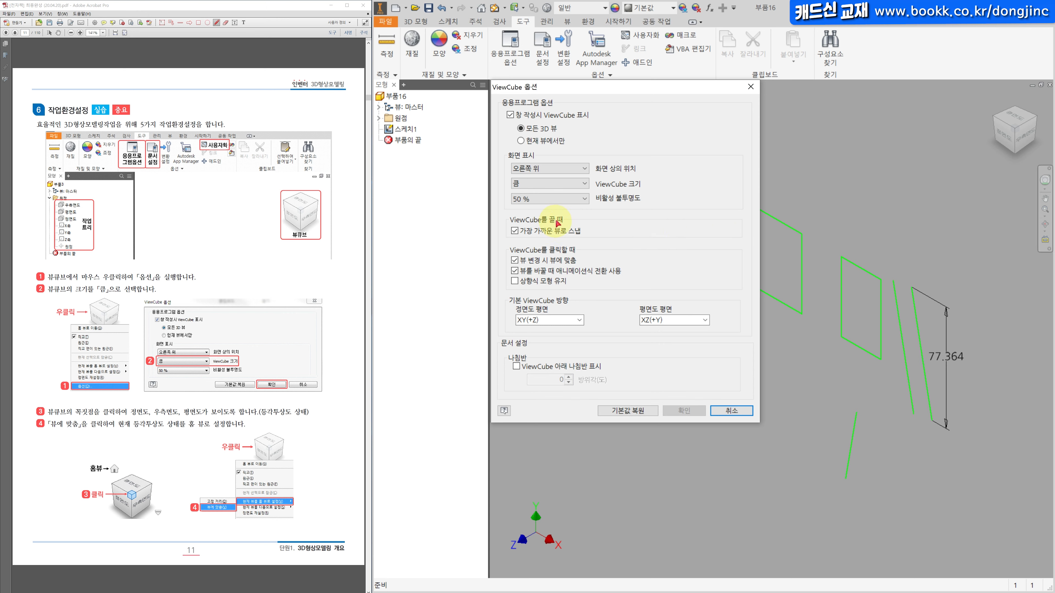
click(554, 186)
click(554, 187)
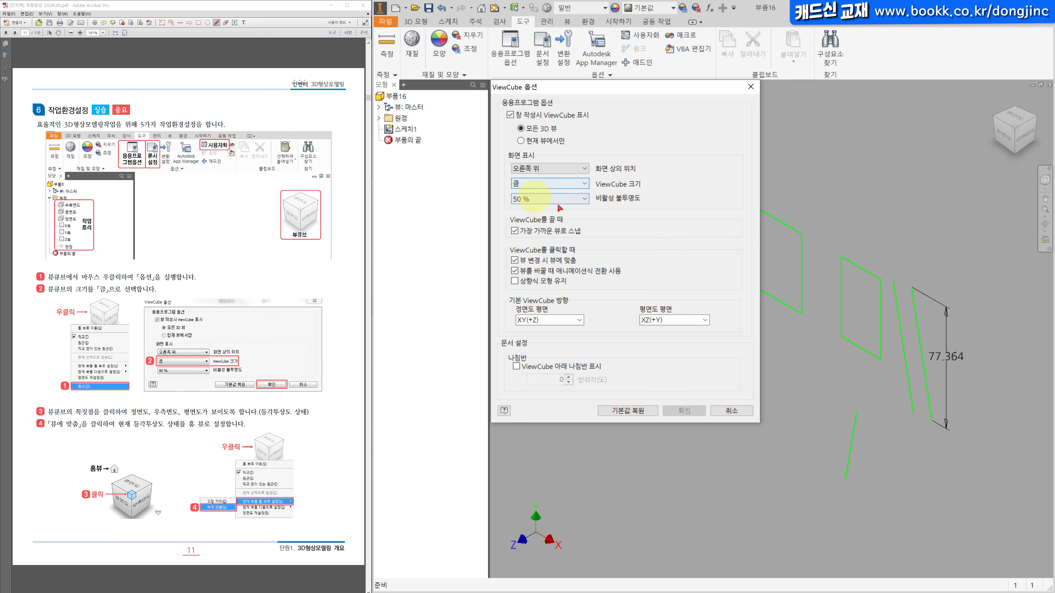
click(743, 410)
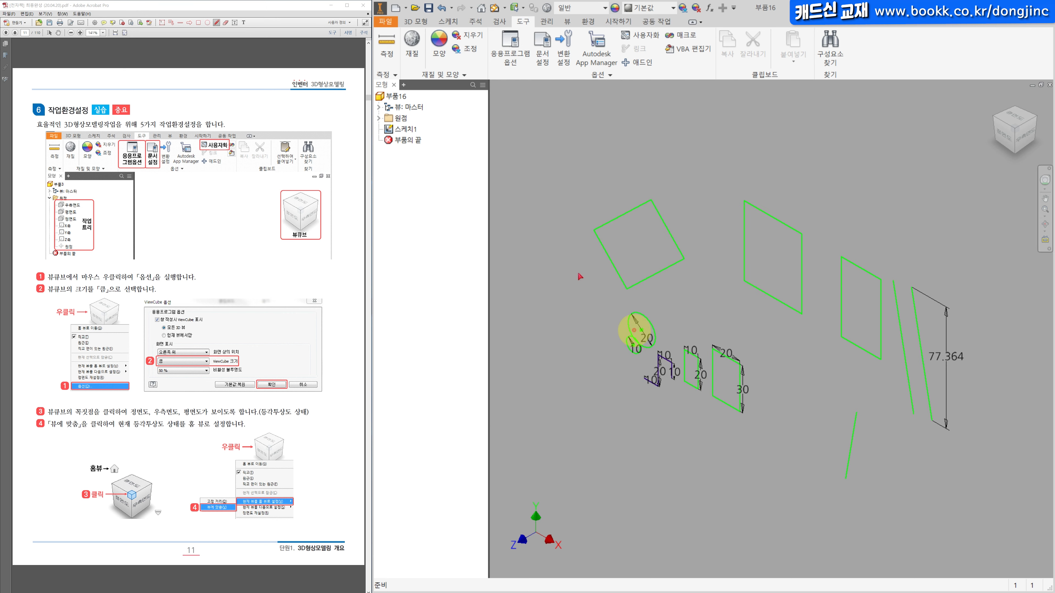
Extrude (돌출) the larger of the two upright undimensioned rectangles 20 mm into a new solid
key(e)
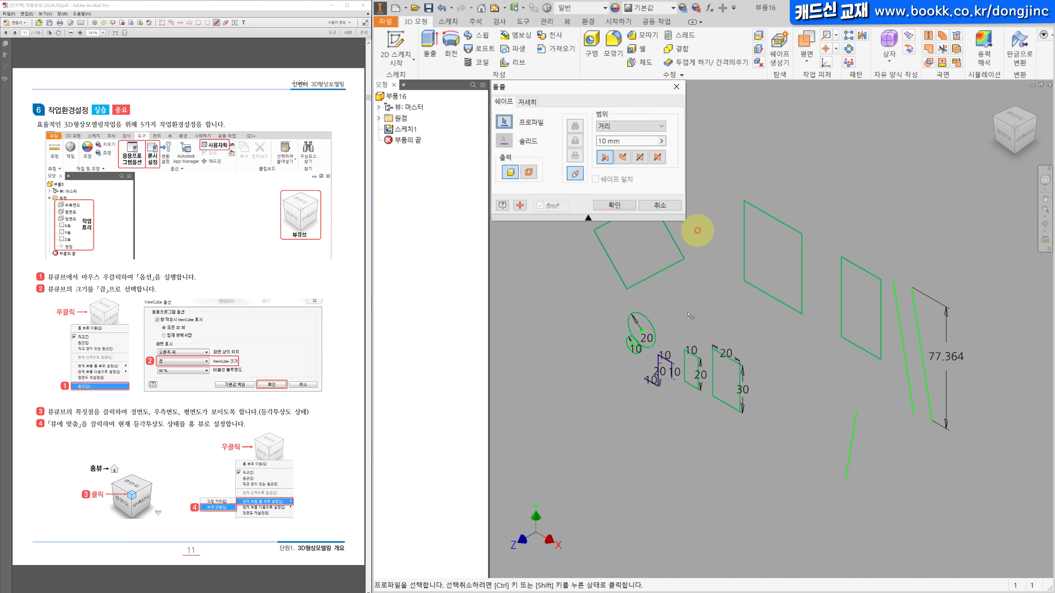
click(773, 262)
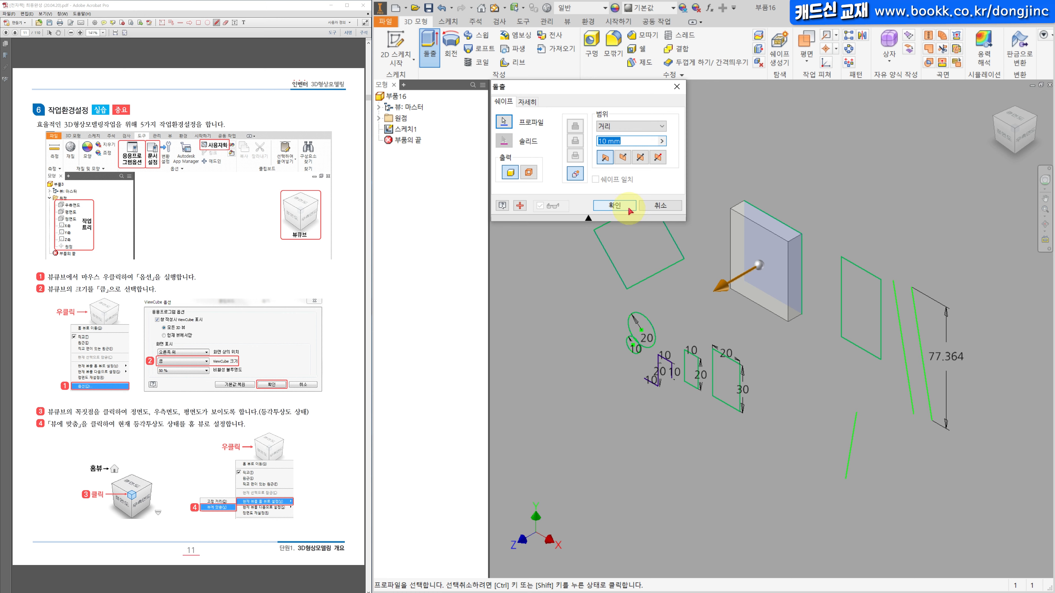
key(Return)
Fillet (모깎기) the short top edge of the extruded box's narrow side face with a 2 mm radius
key(f)
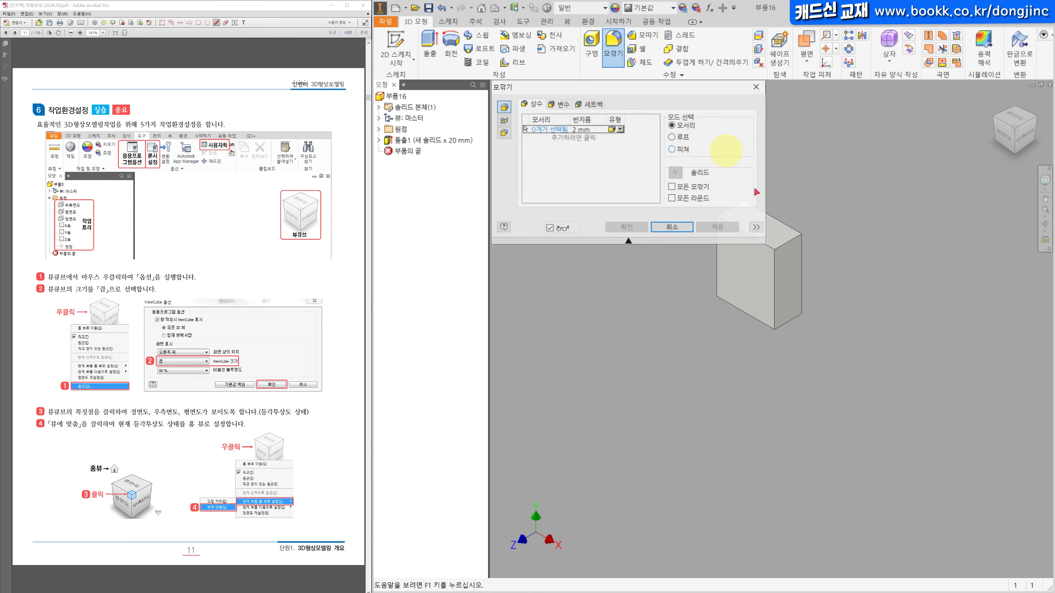
click(789, 244)
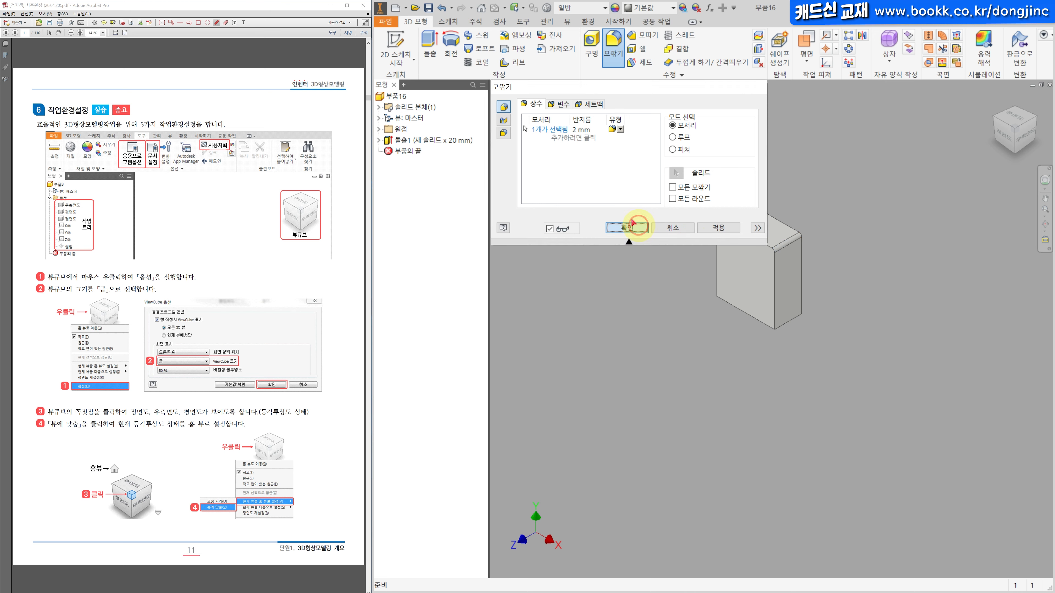
click(628, 227)
middle_drag(563, 169, 541, 188)
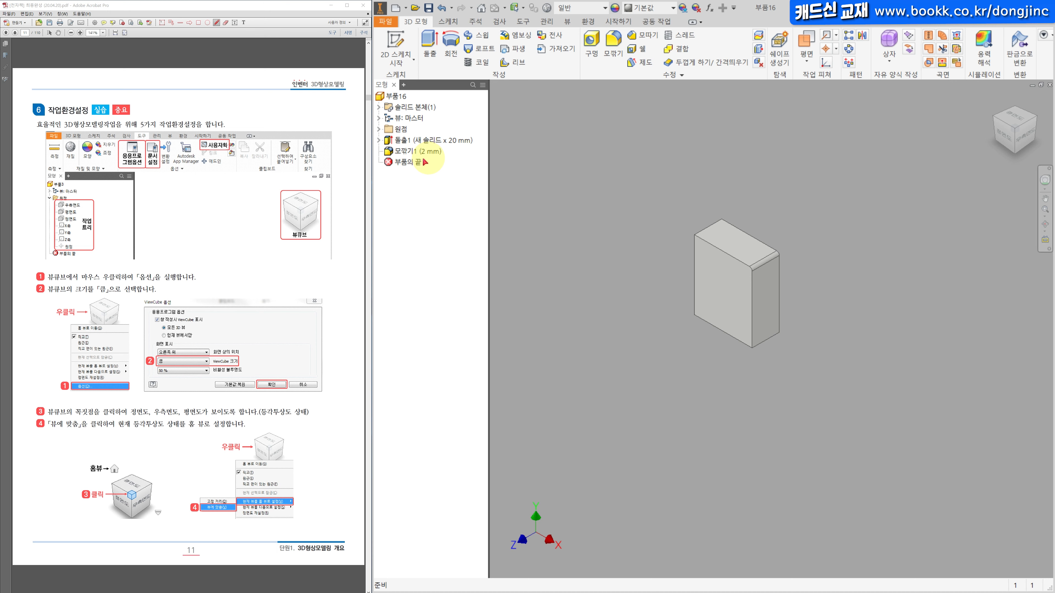
Switch the model browser's extended name display (확장 이름 표시) off and back on
click(482, 86)
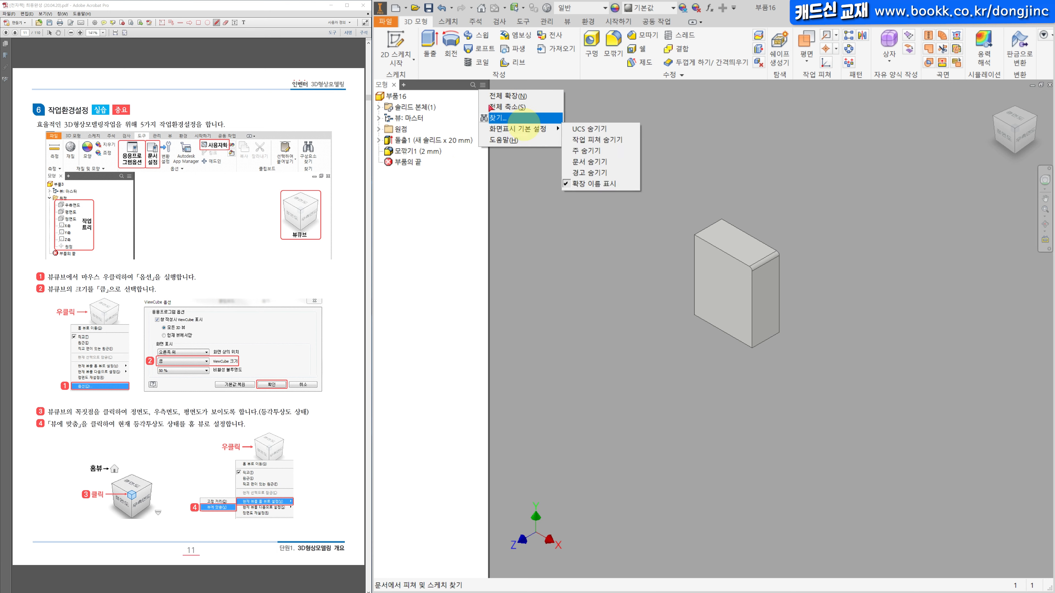
click(482, 86)
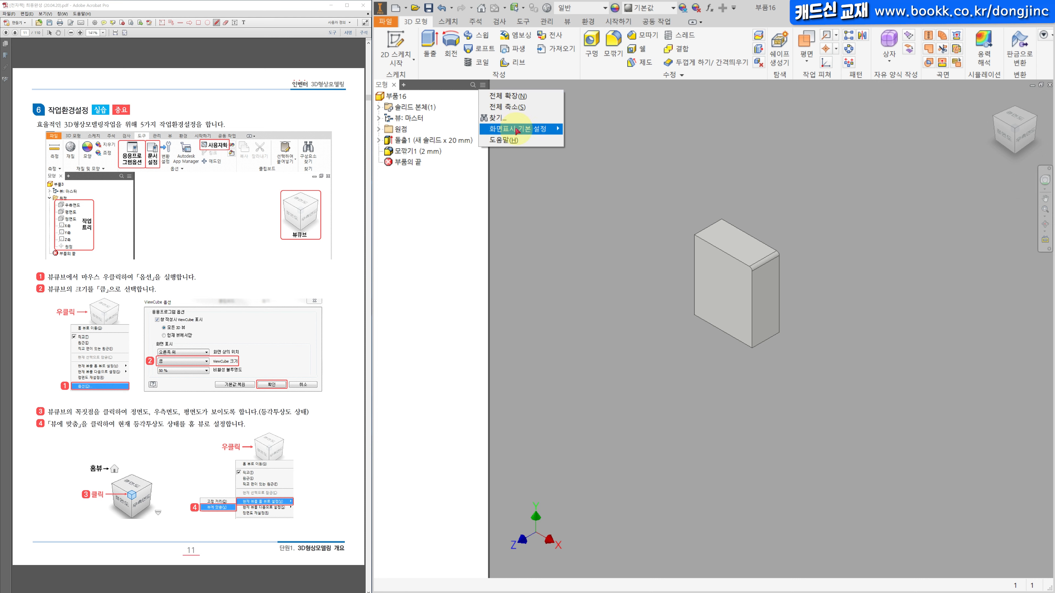
mouse_move(517, 130)
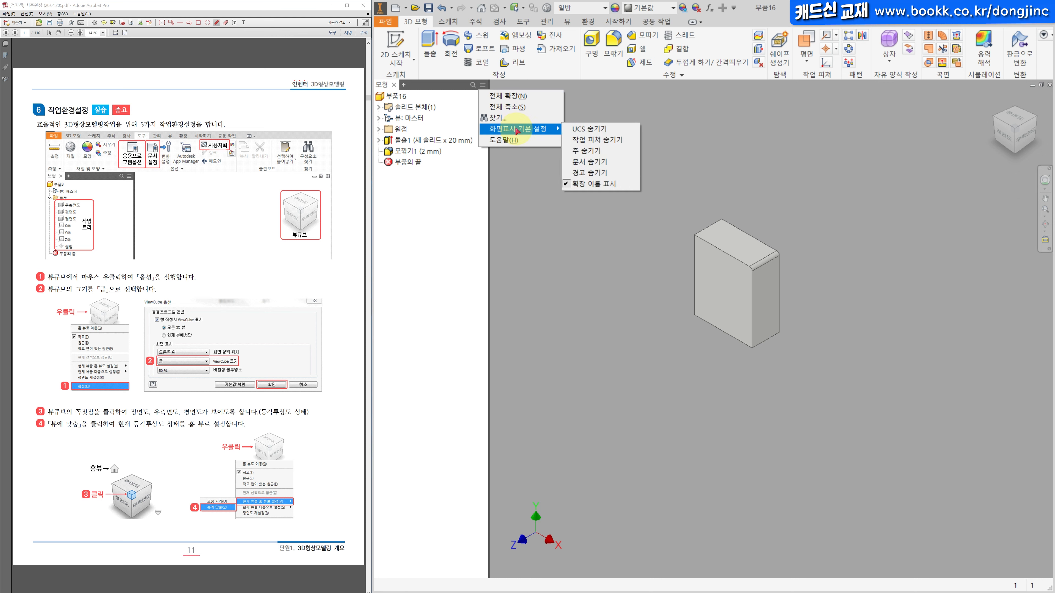
click(600, 184)
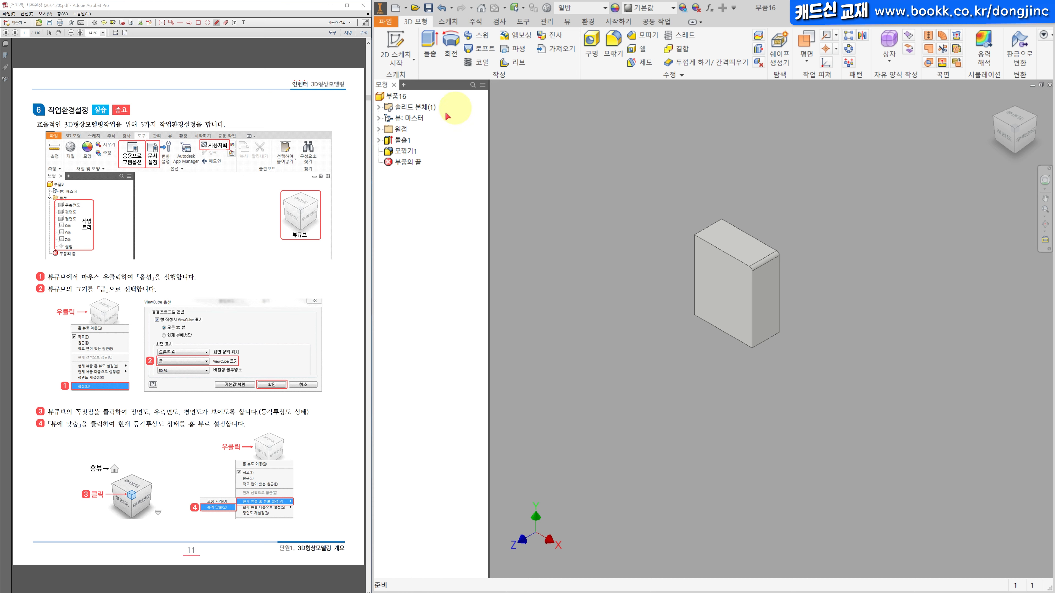
click(483, 85)
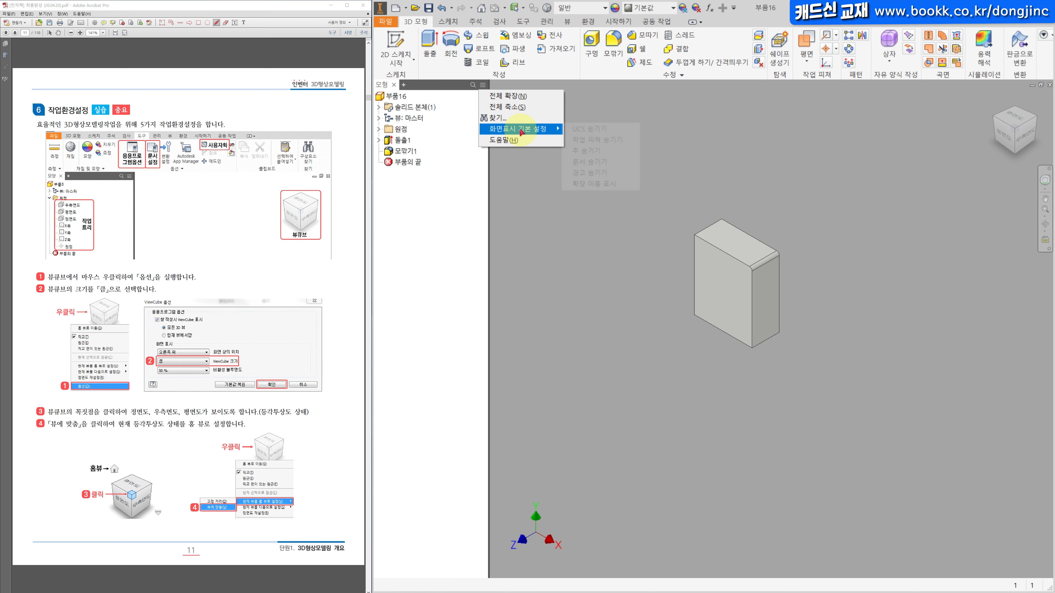
click(603, 184)
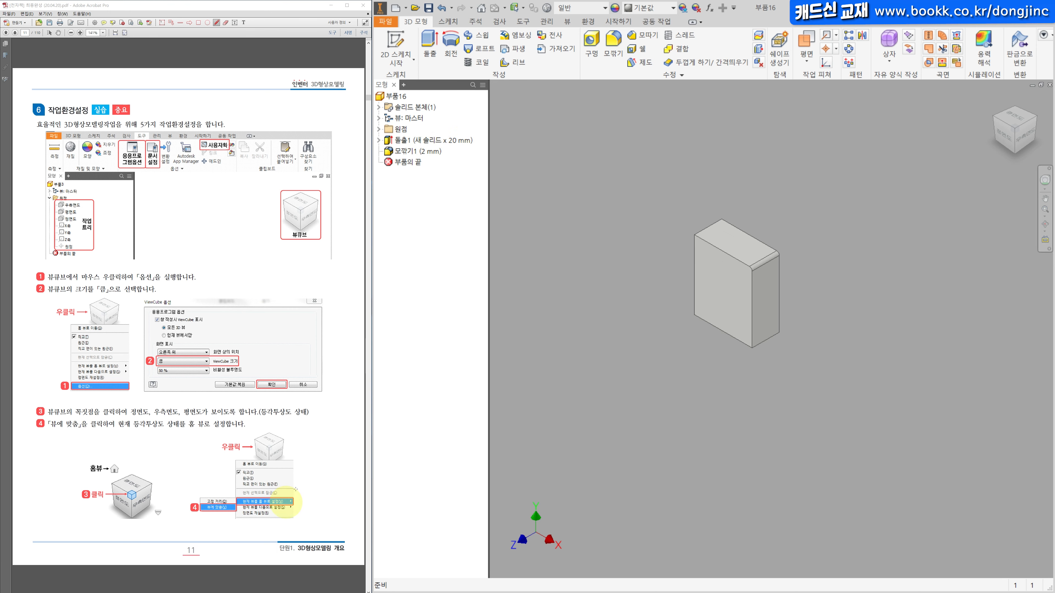
Set the annotation scale (주석 축척) to 1 in the general application options and confirm
scroll(353, 469, down, 3)
middle_drag(656, 146, 639, 152)
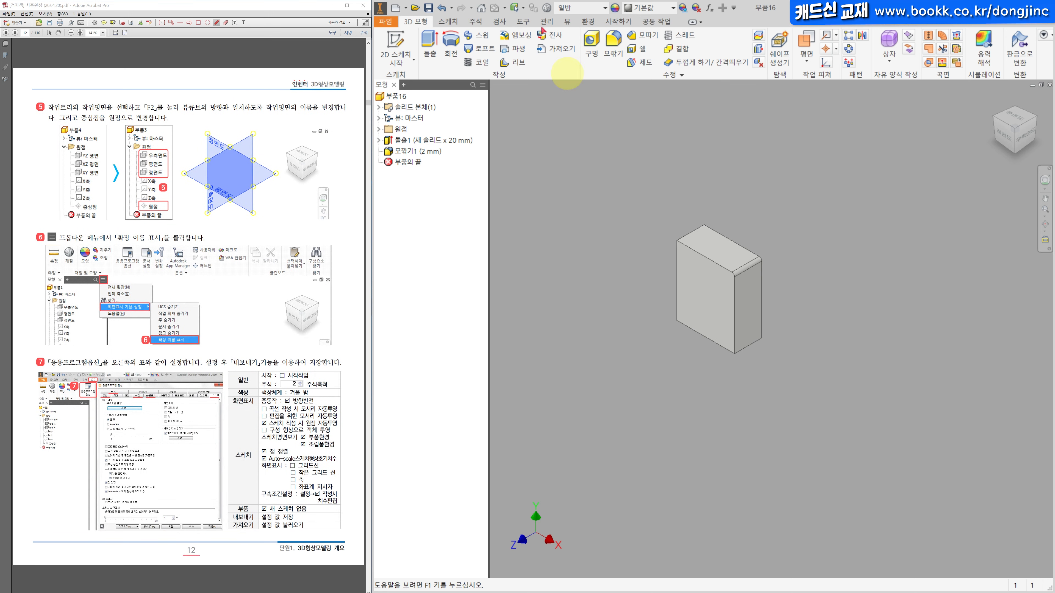
click(517, 24)
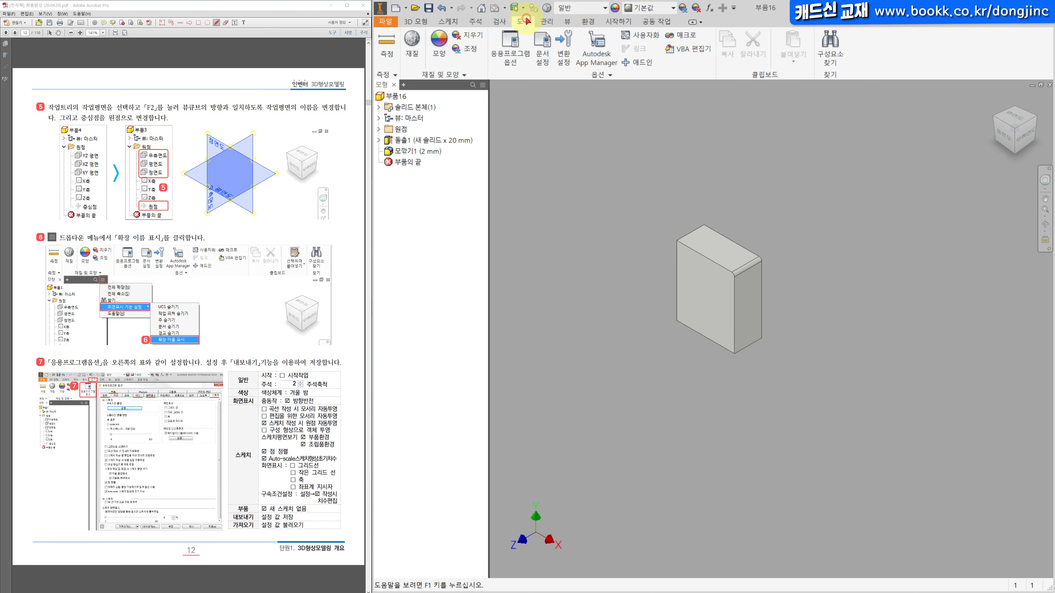
click(512, 49)
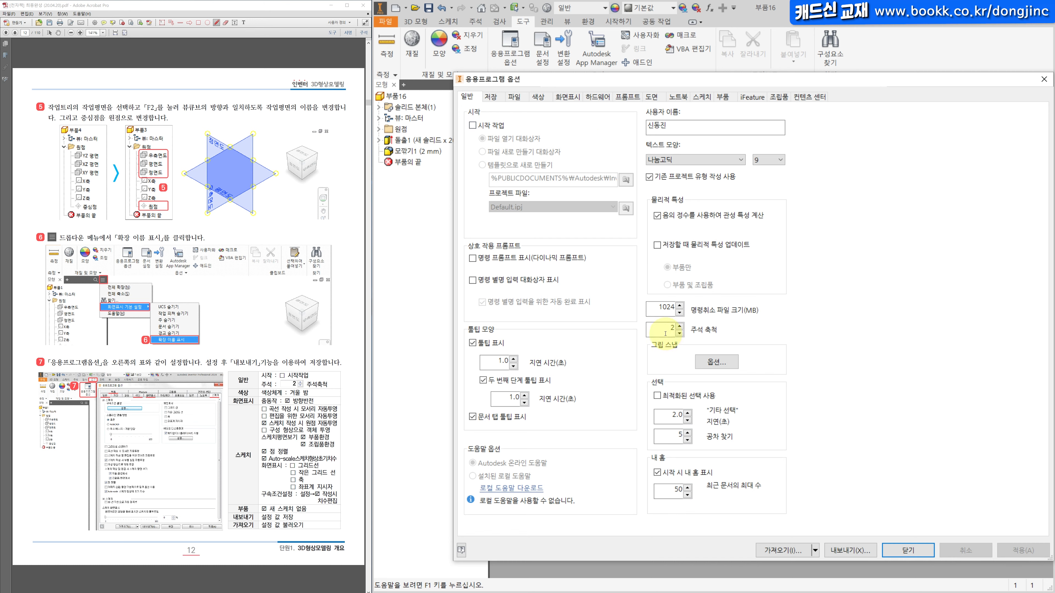
drag(665, 327, 696, 332)
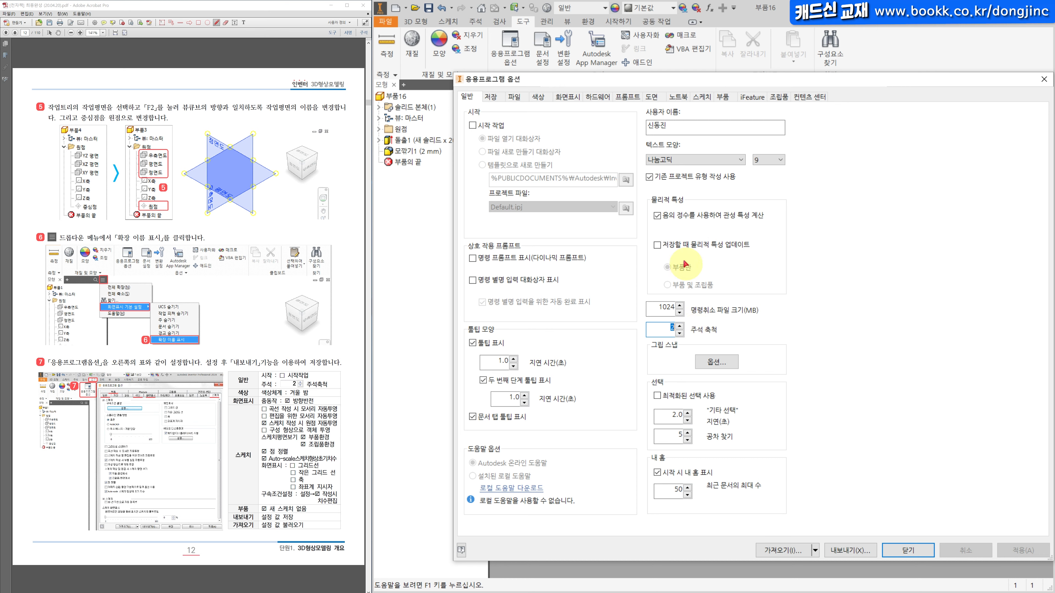
click(679, 331)
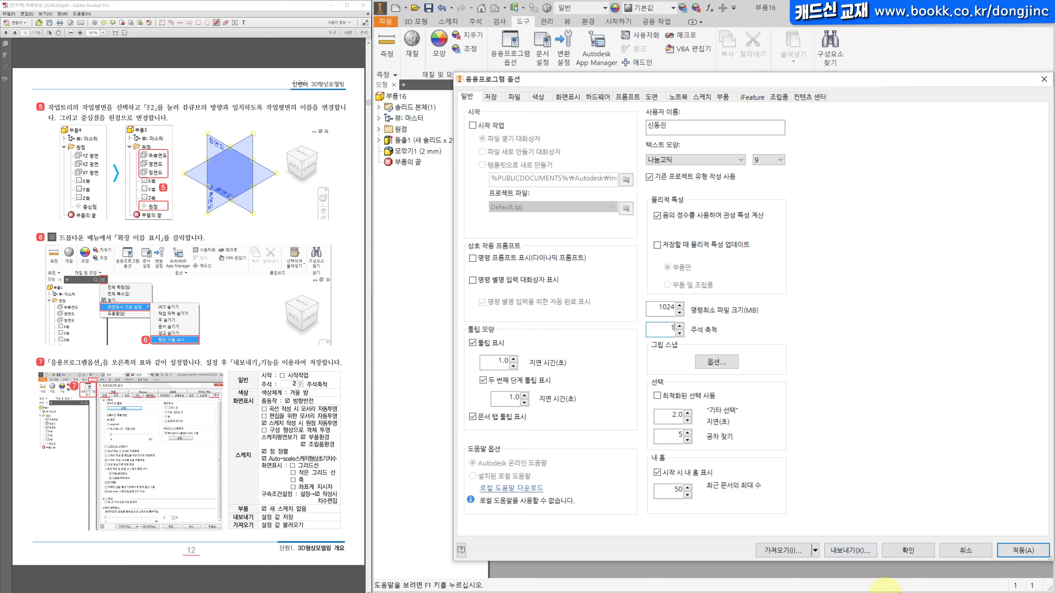
click(909, 549)
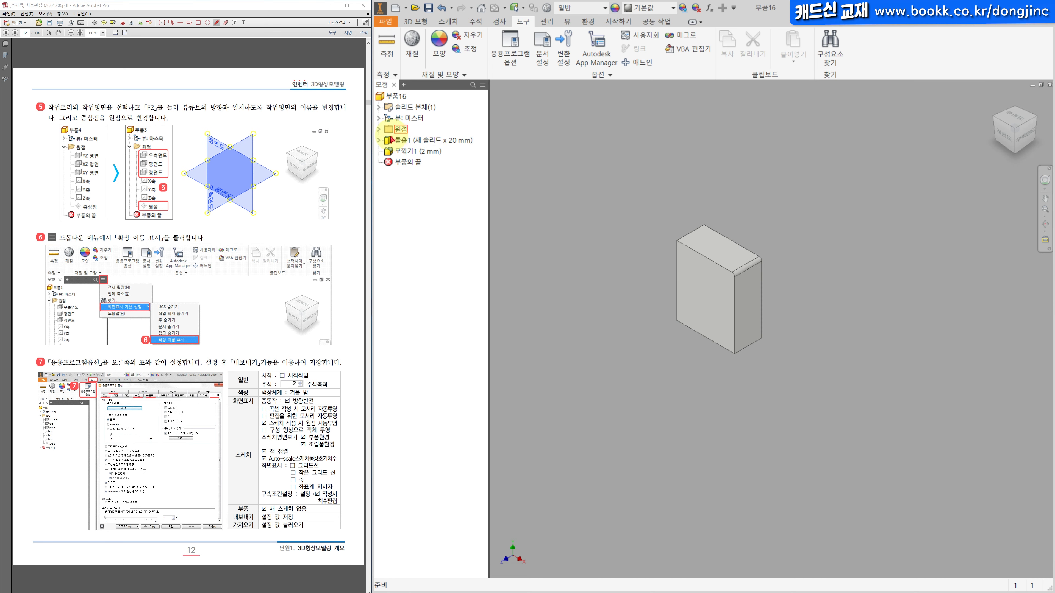
Open the extrusion's sketch for editing and examine the dimension text size around the circles and stepped lines
click(379, 141)
double_click(410, 153)
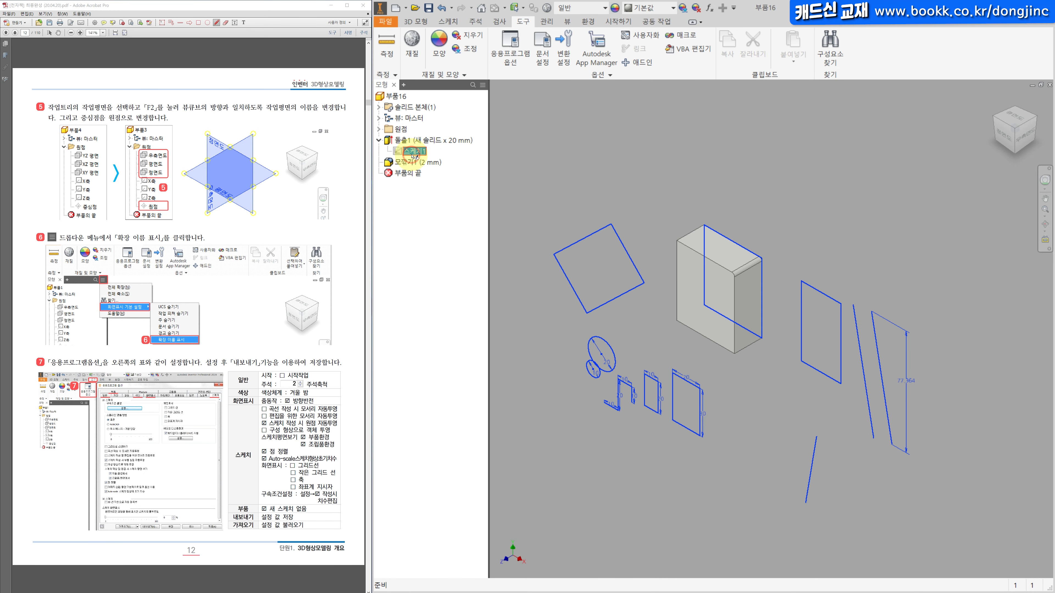
scroll(654, 464, up, 5)
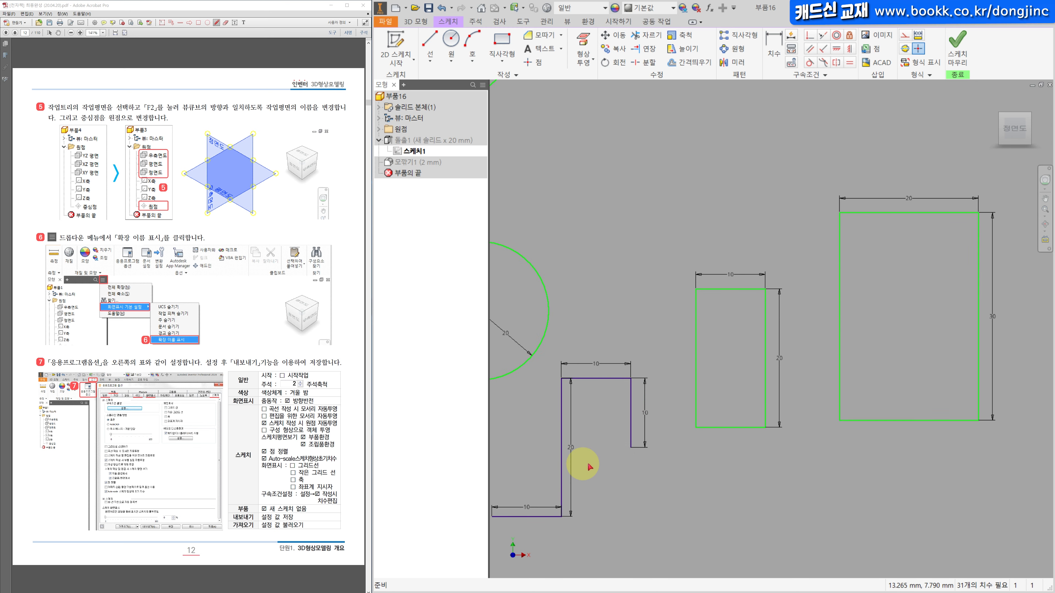
middle_drag(592, 454, 714, 462)
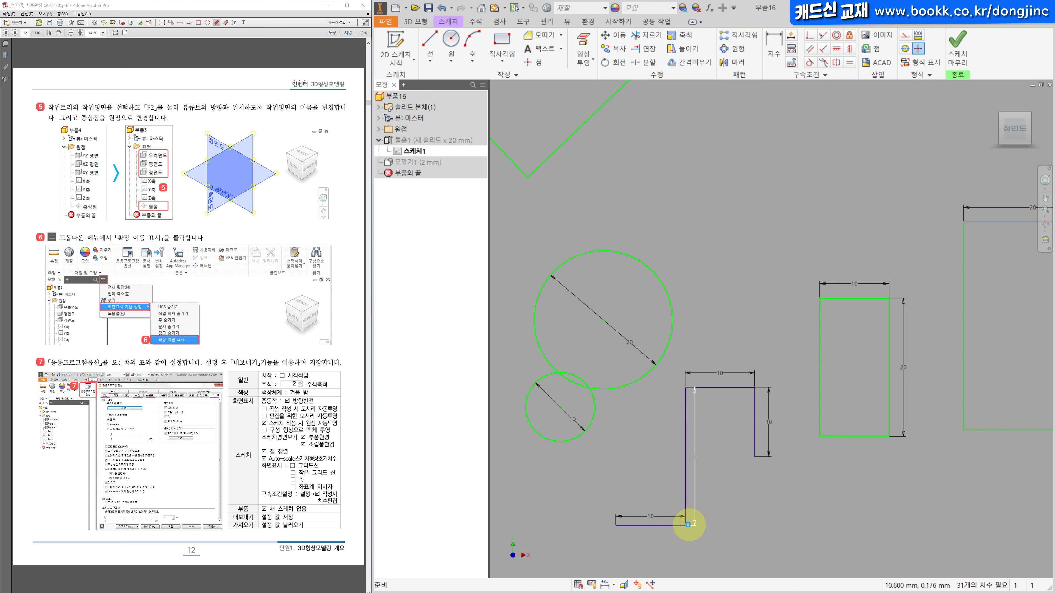
Show all sketch constraints and raise the annotation scale (주석 축척) to 2 in the general application options
key(F8)
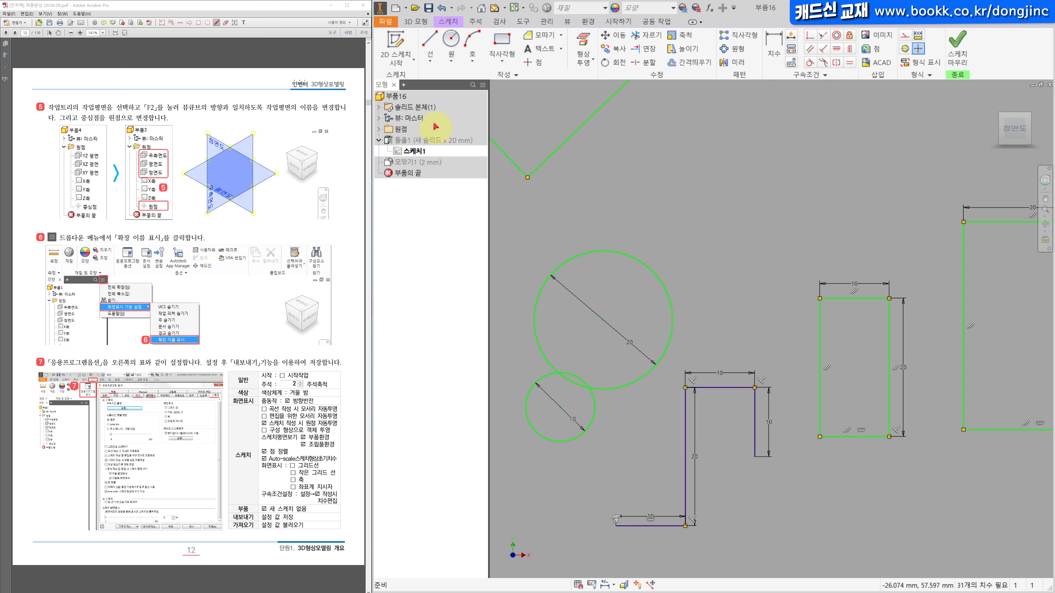
click(522, 21)
click(510, 46)
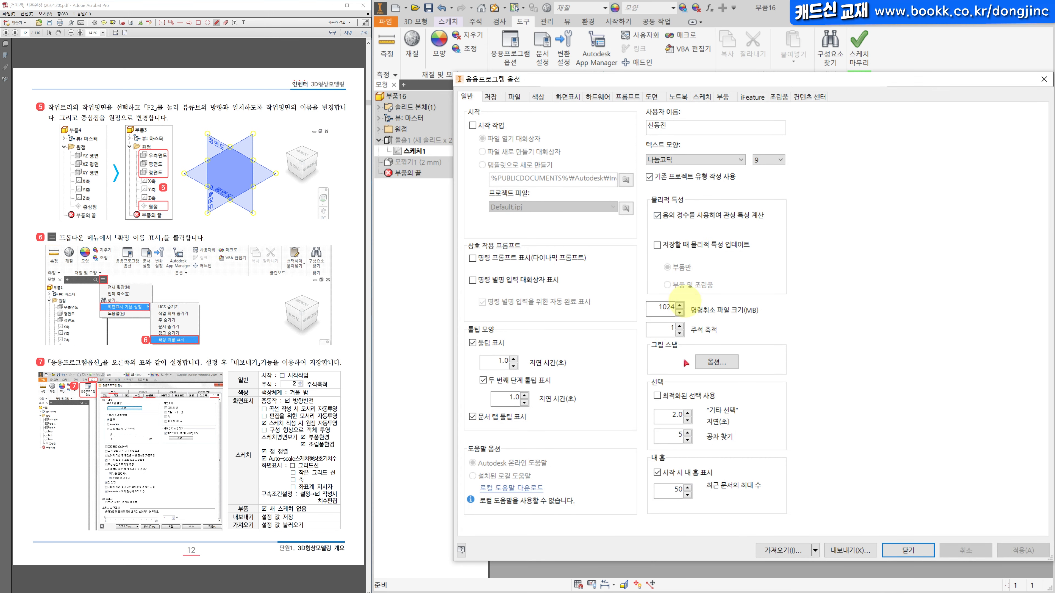
drag(663, 330, 720, 330)
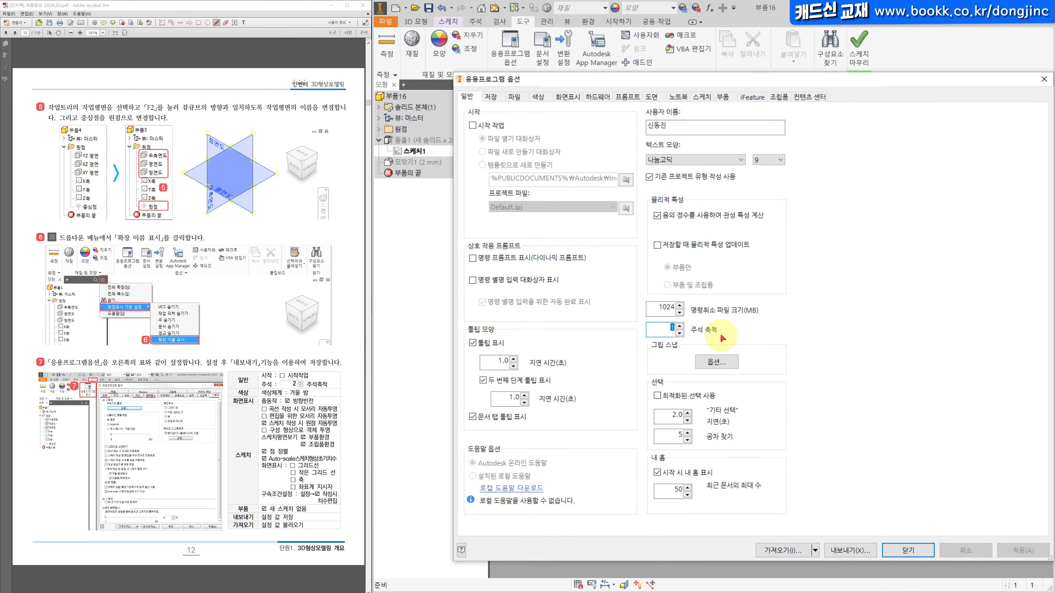
click(907, 548)
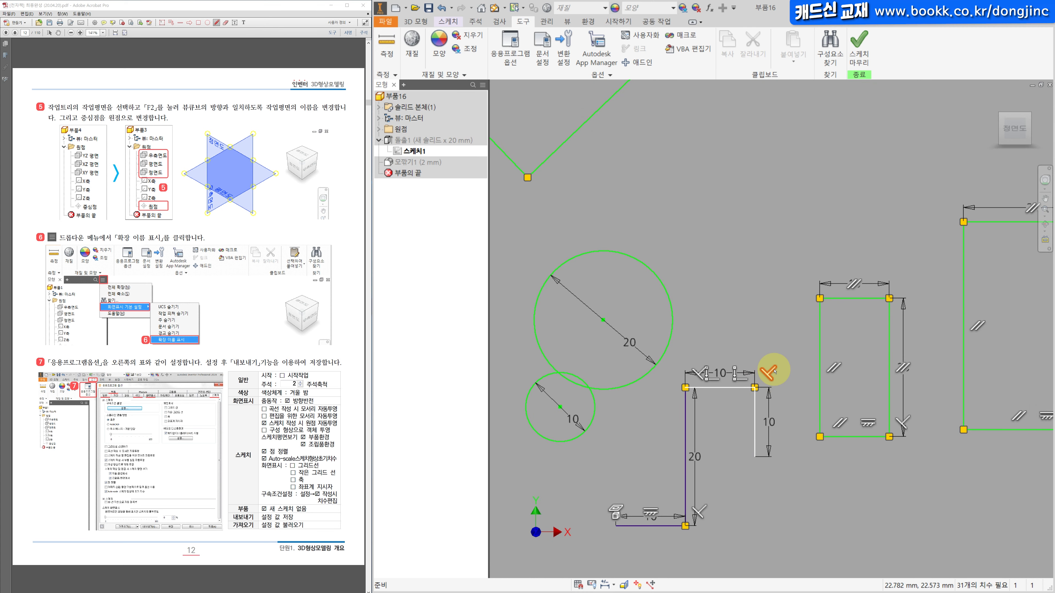
Preview the 겨울 낮 and 이상한나라 color schemes in the application options, returning to 겨울 밤
click(514, 44)
click(538, 97)
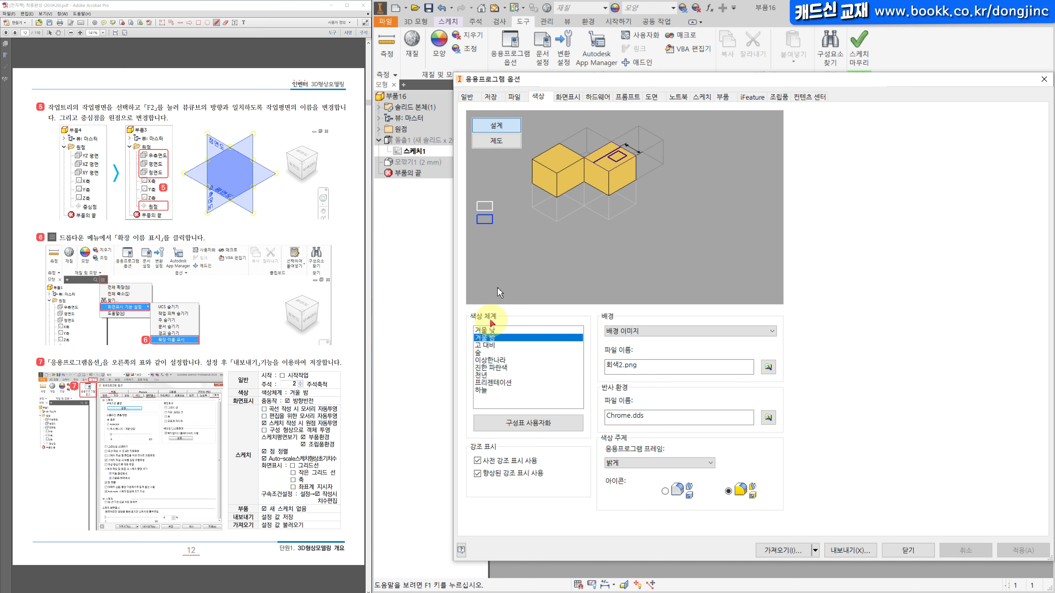
click(491, 331)
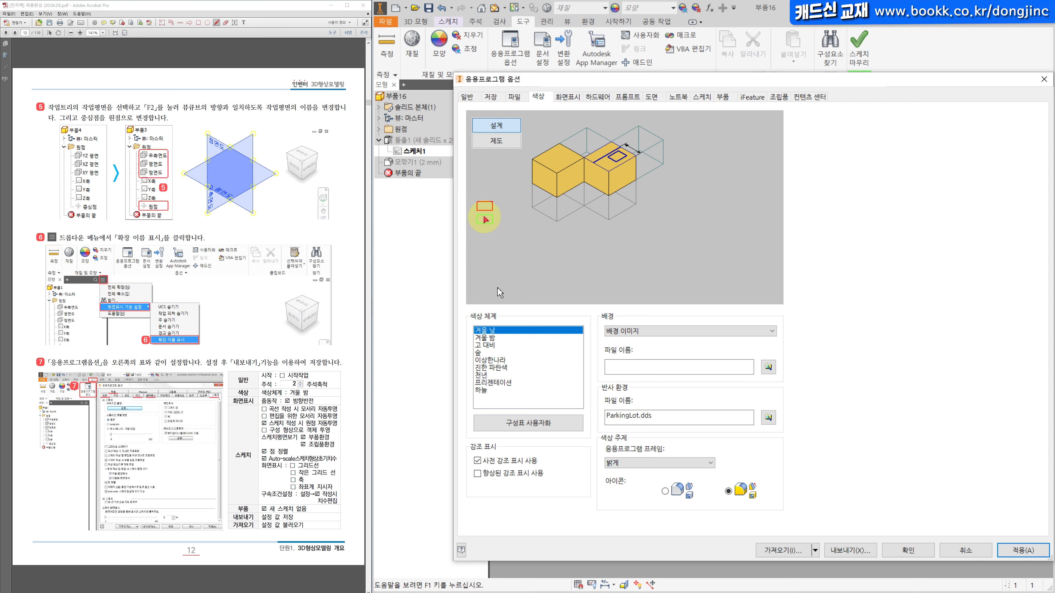
click(497, 361)
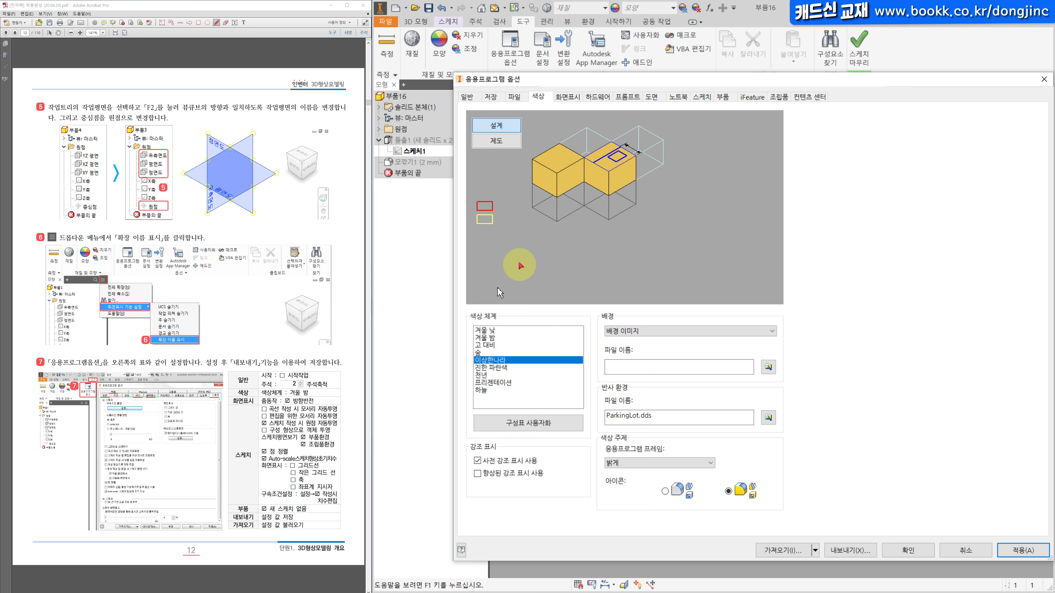
click(487, 338)
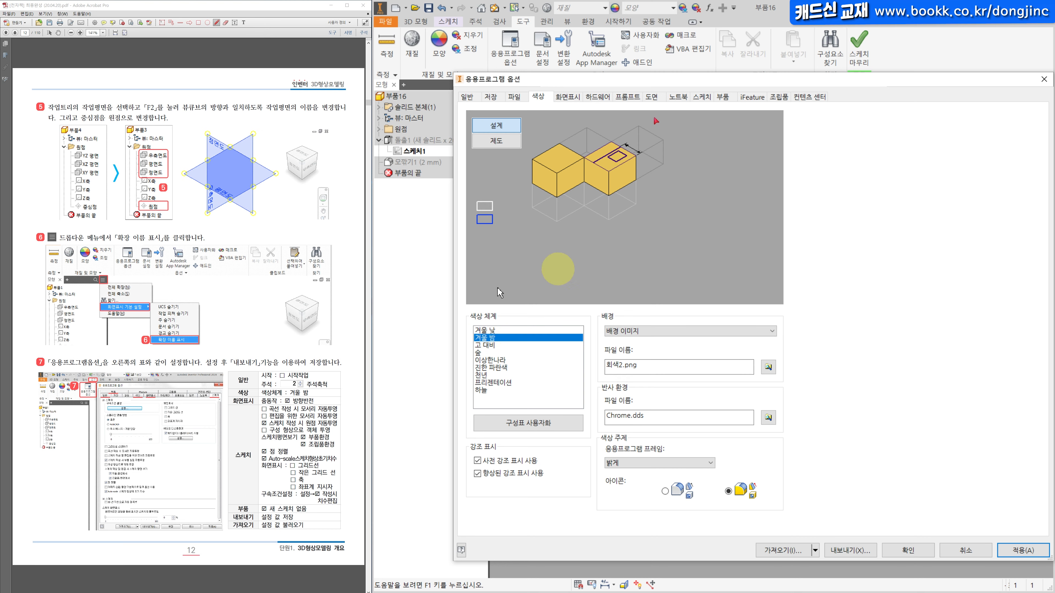
Set the 겨울 밤 scheme's background image to millenium.png, confirm, and check it behind the sketch
mouse_move(675, 78)
mouse_down()
mouse_move(582, 112)
mouse_move(181, 72)
mouse_move(130, 83)
mouse_move(343, 89)
mouse_move(276, 90)
mouse_up()
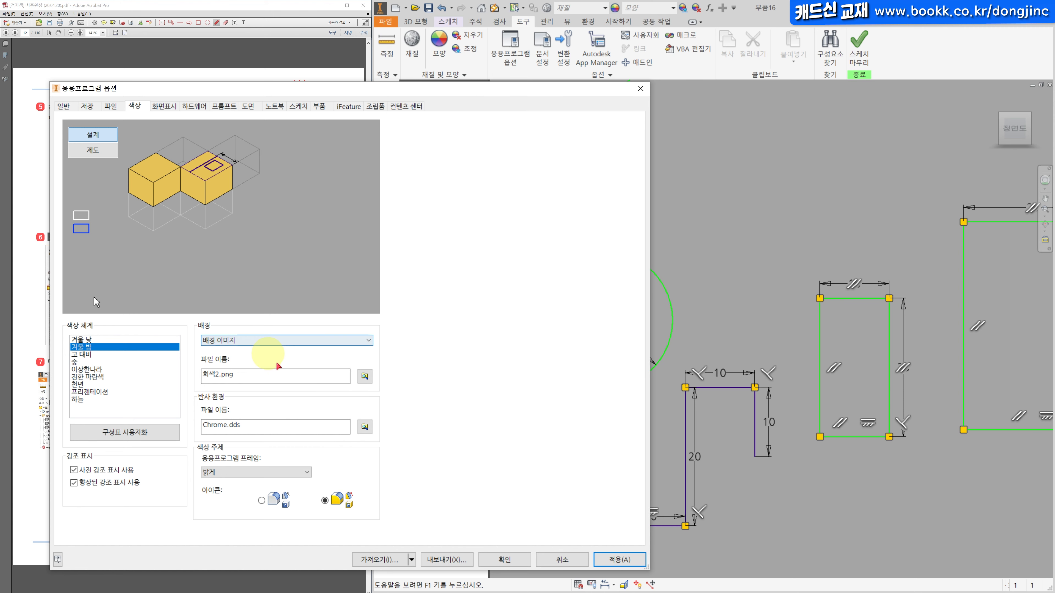
click(302, 338)
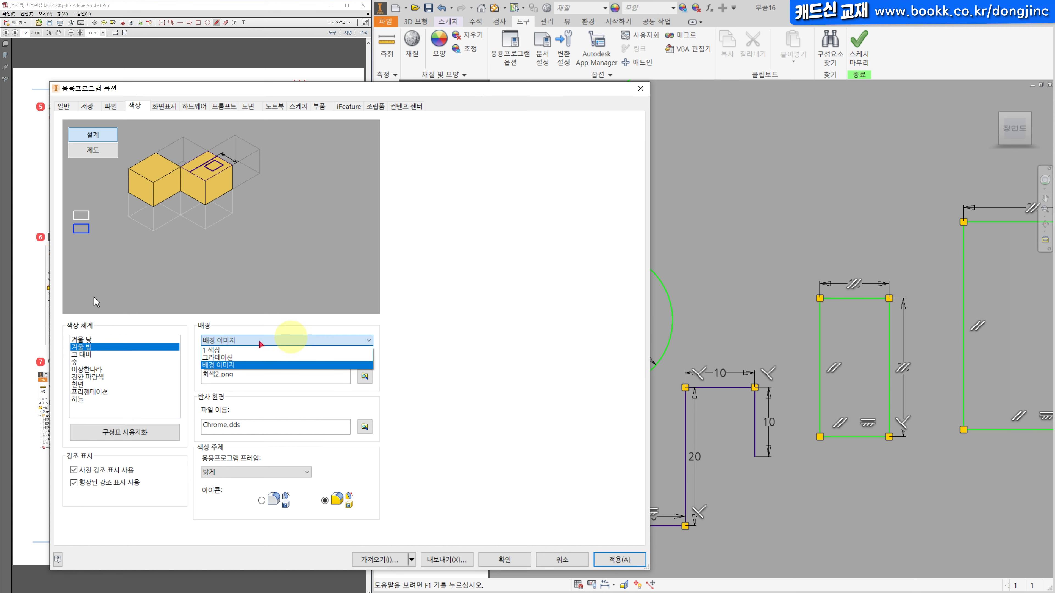
click(219, 365)
click(364, 378)
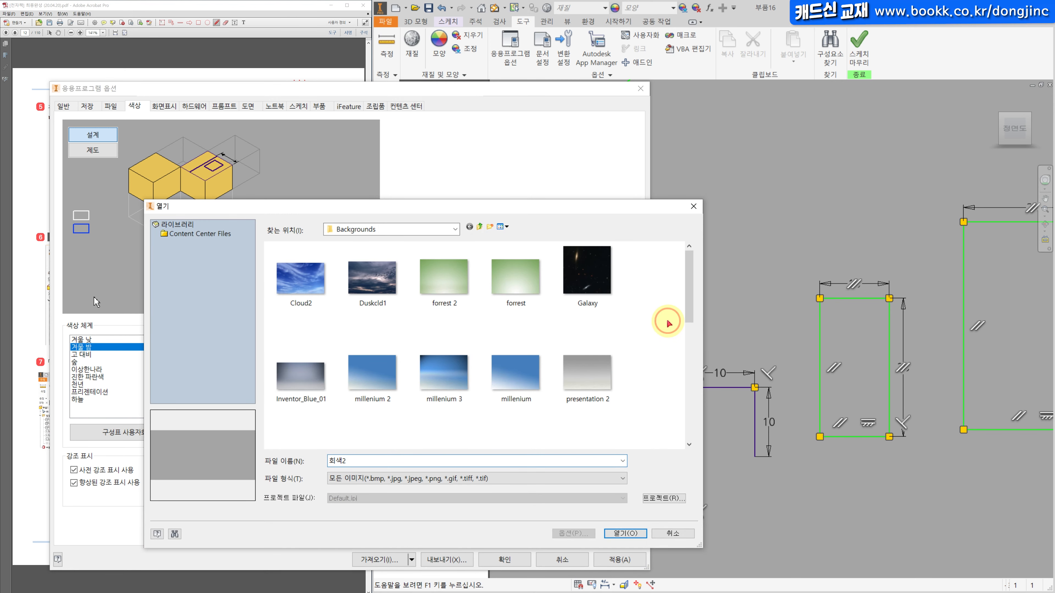
scroll(667, 339, down, 5)
scroll(666, 362, up, 5)
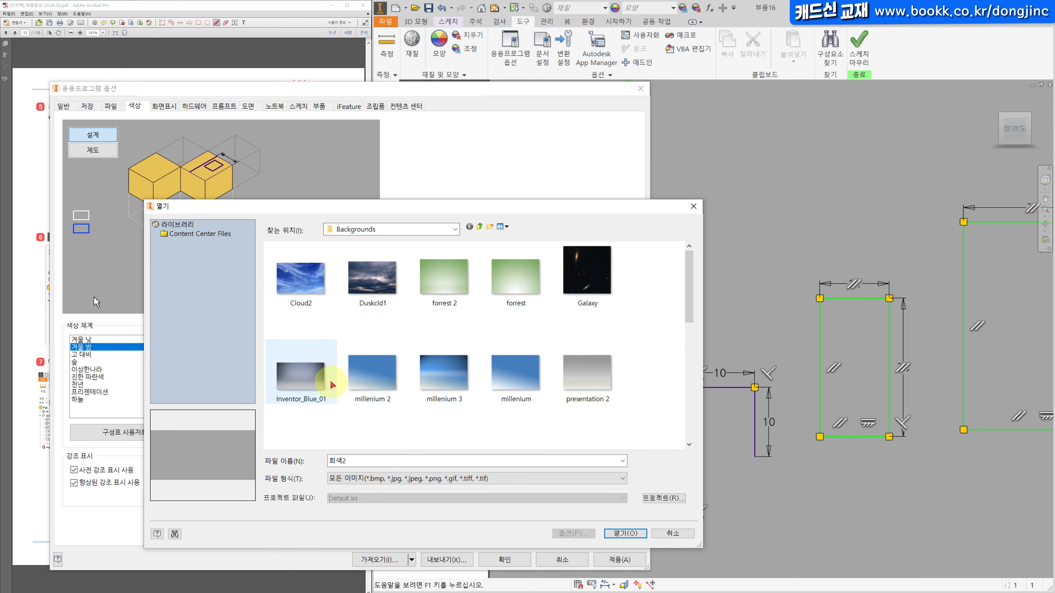
double_click(521, 370)
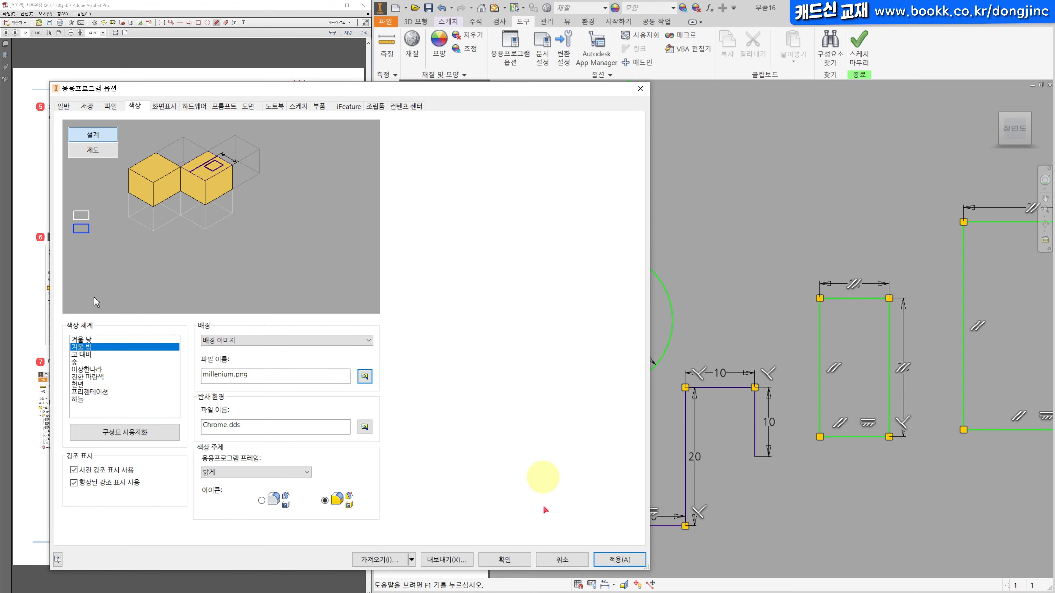
click(515, 559)
scroll(666, 388, down, 3)
scroll(636, 484, down, 3)
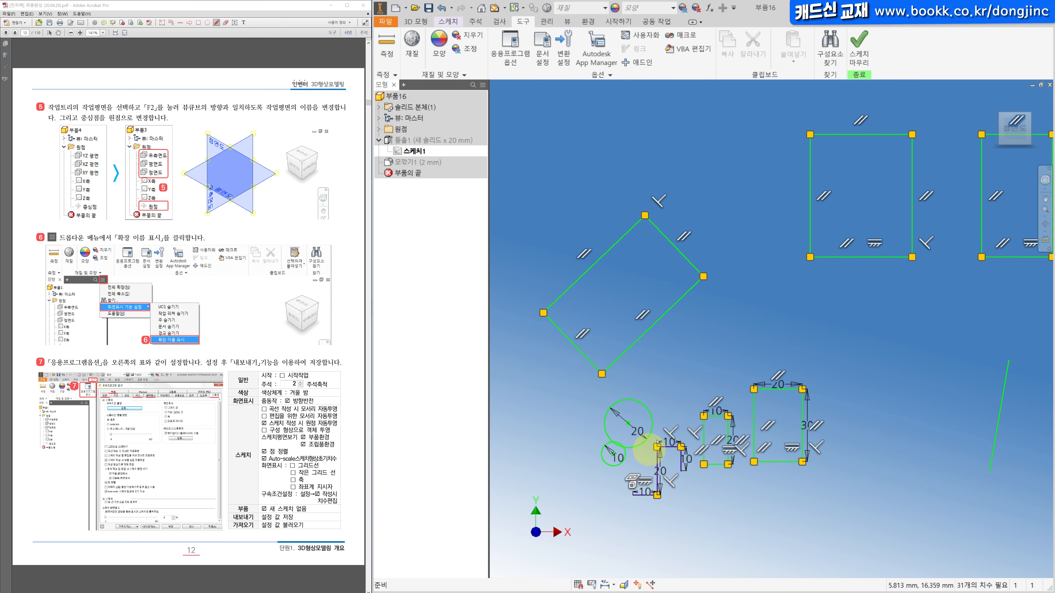
Set the color scheme's background image back to 회색2.png in the application options and apply it
click(510, 46)
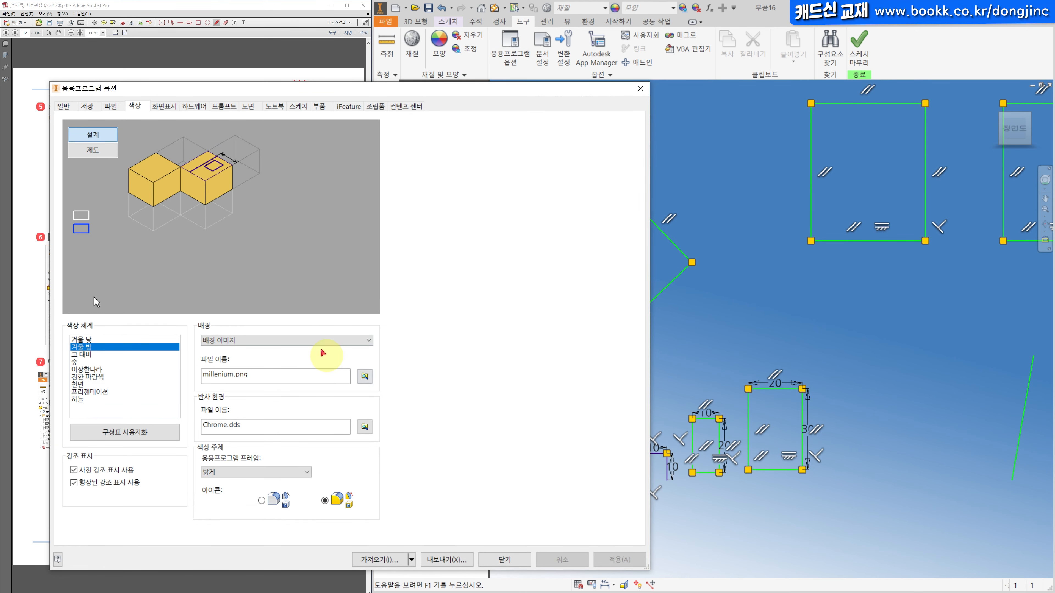
click(314, 340)
click(301, 339)
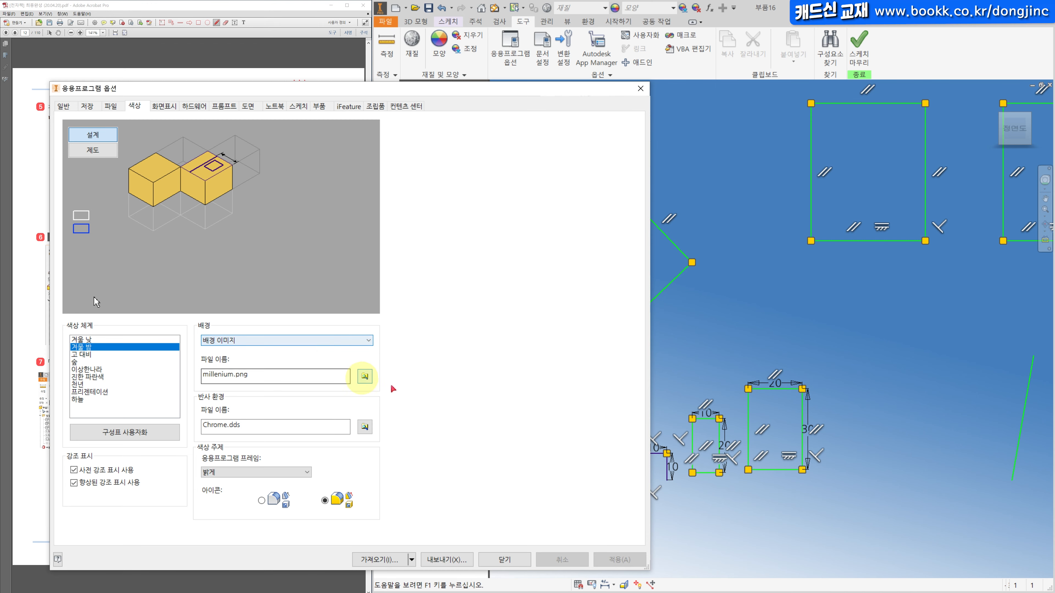
click(363, 377)
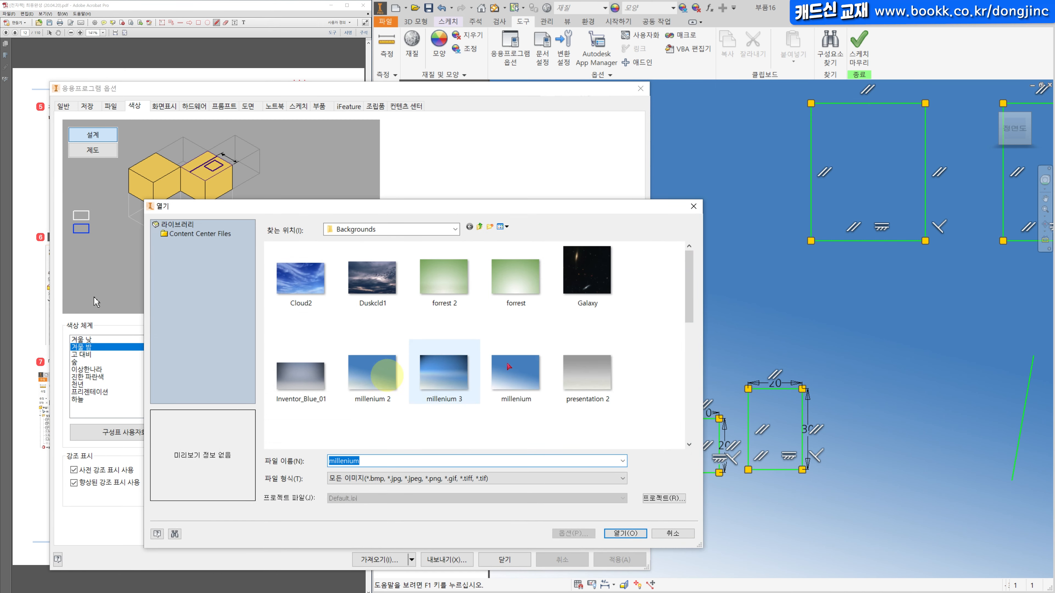
scroll(637, 308, down, 3)
double_click(594, 330)
click(607, 556)
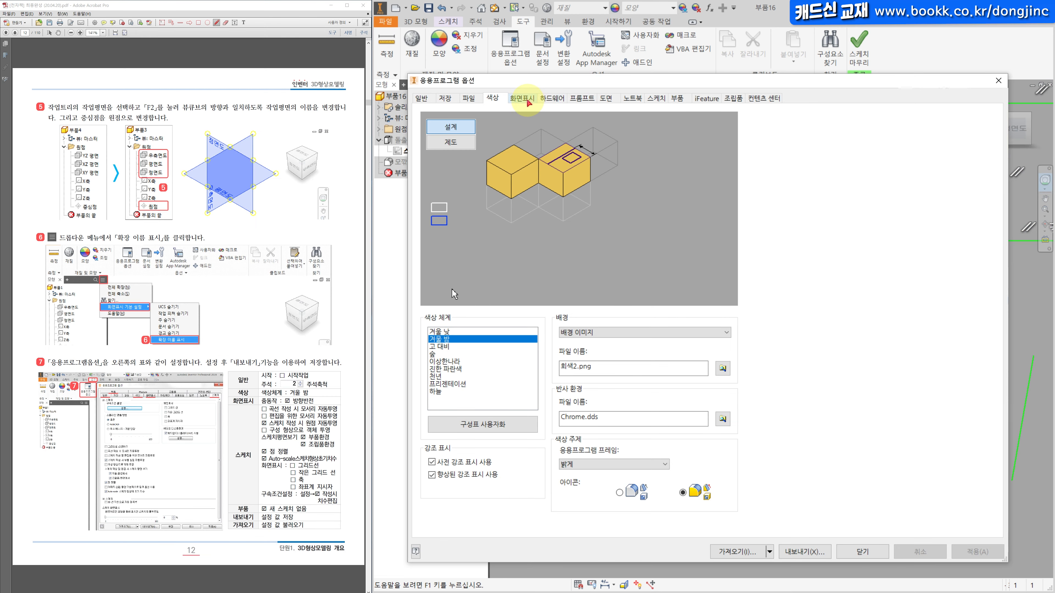
Turn off the zoom behavior option 방향 반전 in the display (화면표시) options and confirm
click(522, 98)
click(536, 401)
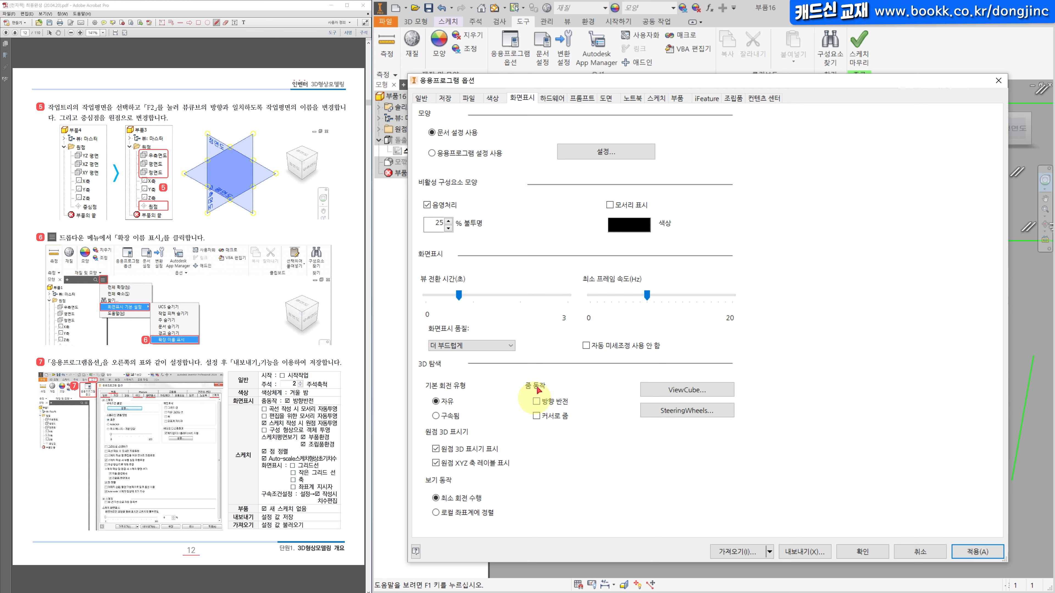
click(862, 553)
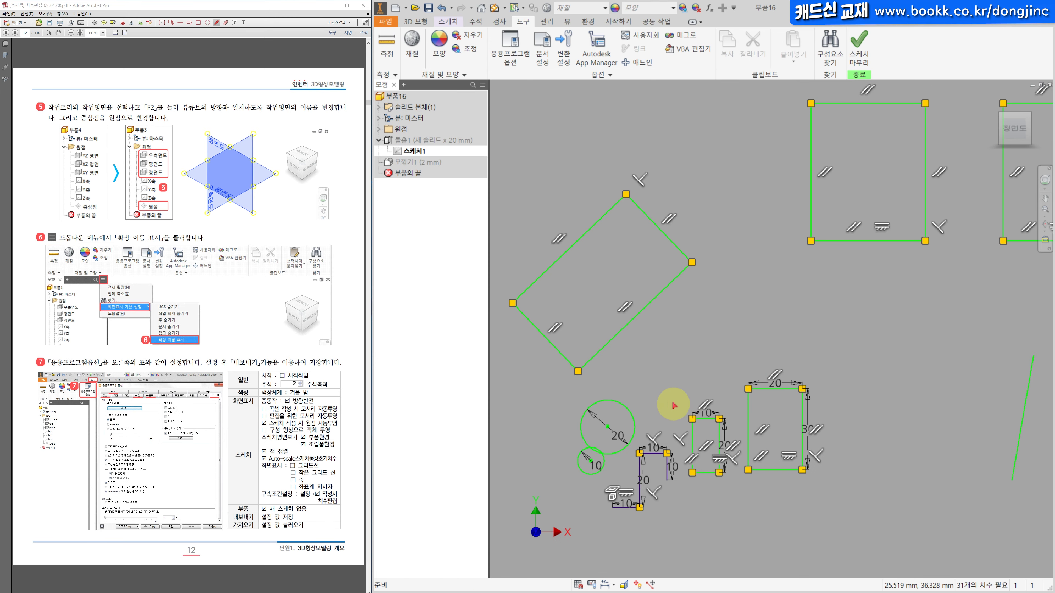
Zoom in and out repeatedly over the sketch to examine the scroll direction with 방향 반전 off
scroll(668, 401, down, 5)
scroll(738, 342, up, 5)
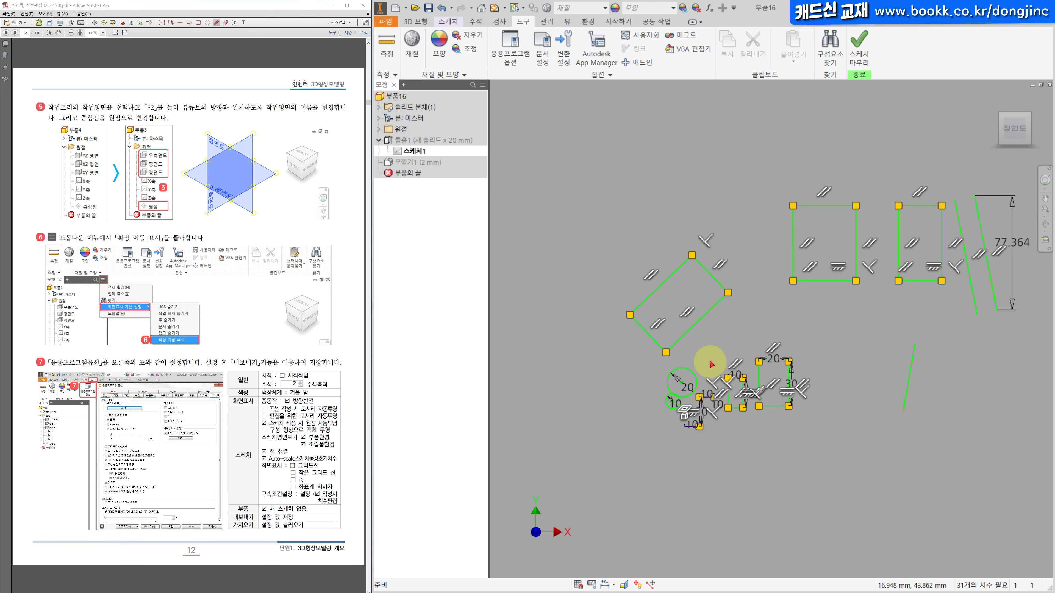
scroll(708, 361, down, 3)
scroll(702, 364, up, 4)
scroll(732, 358, down, 4)
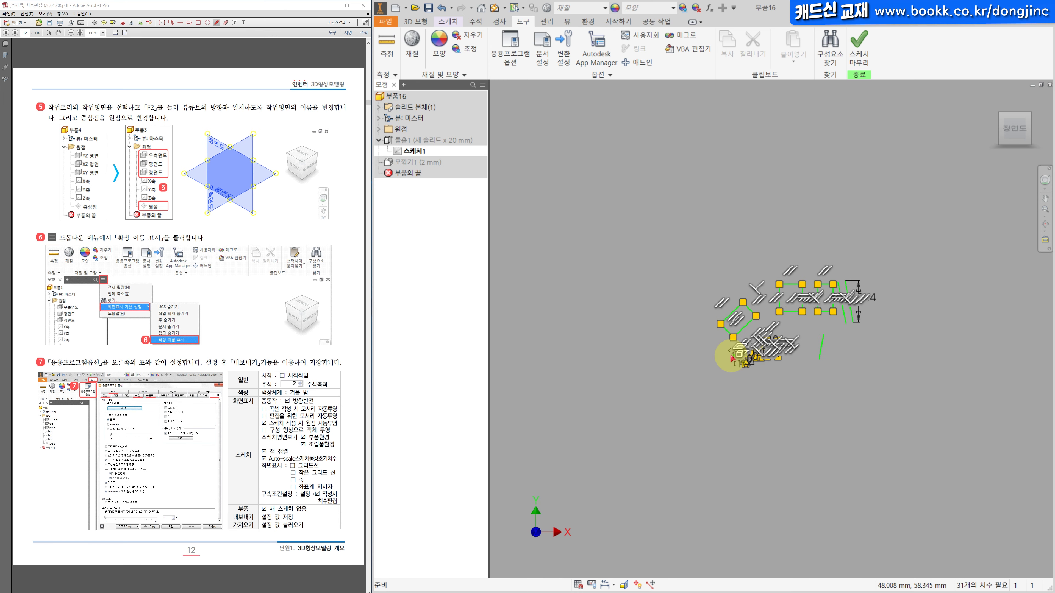
scroll(732, 354, up, 5)
scroll(733, 354, down, 1)
scroll(733, 356, down, 5)
scroll(748, 341, down, 1)
scroll(774, 339, up, 6)
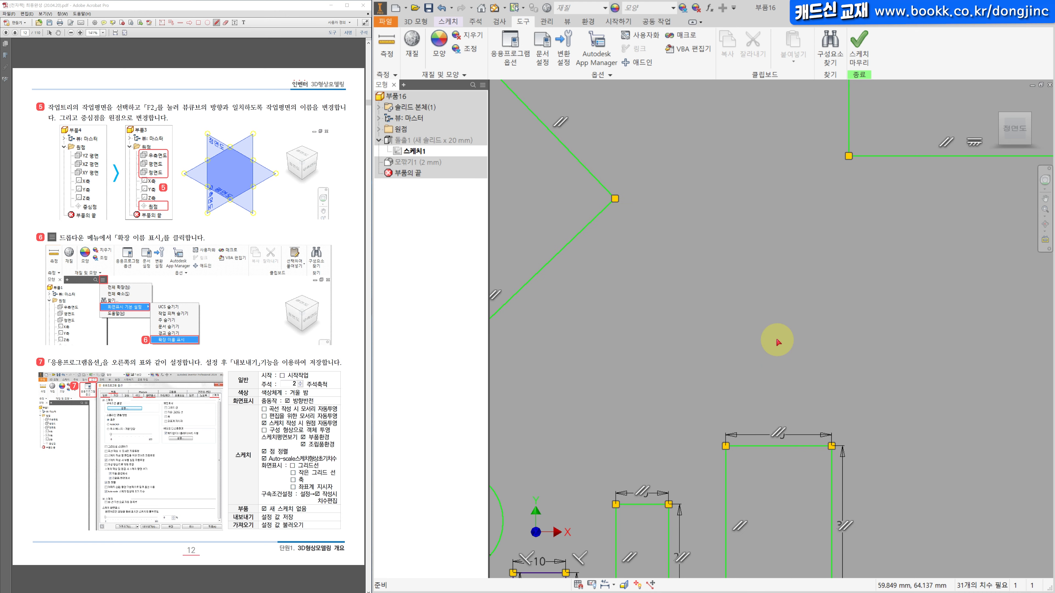
scroll(778, 342, down, 6)
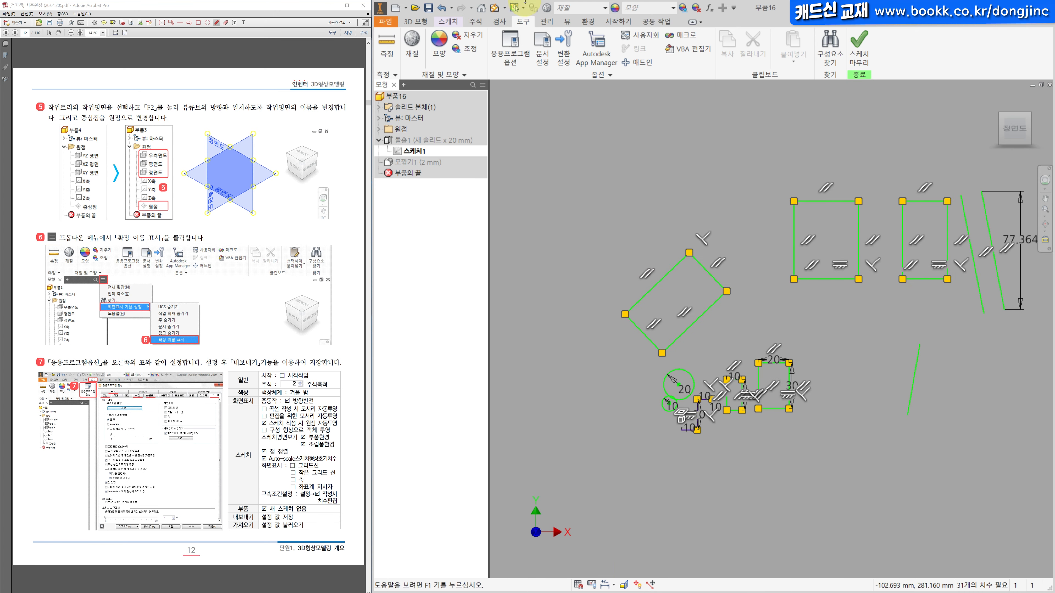
Turn the zoom option 방향 반전 back on, confirm, and test zooming the sketch from different cursor positions
click(511, 46)
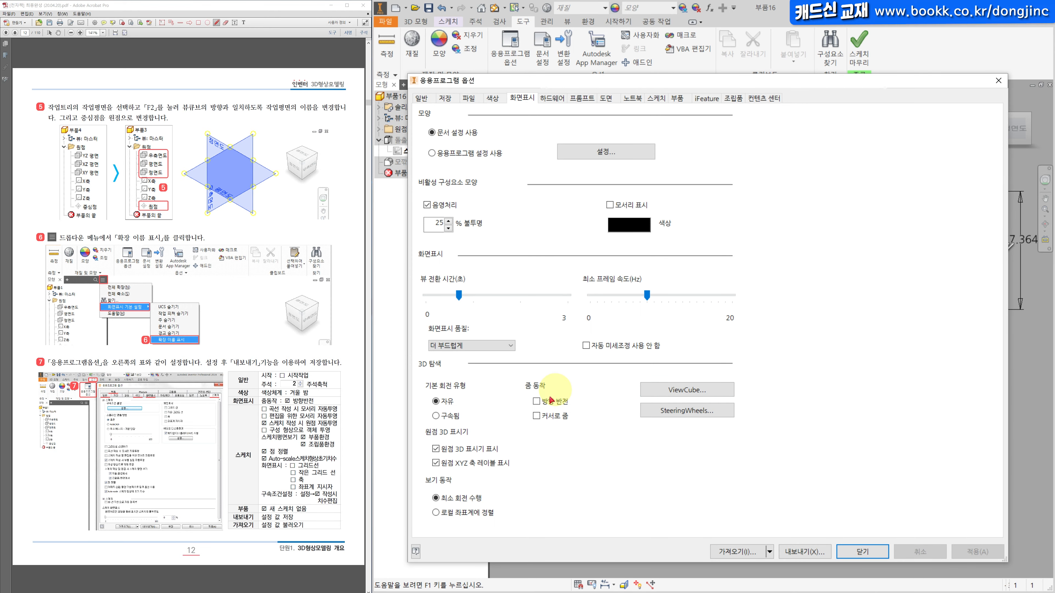
click(537, 402)
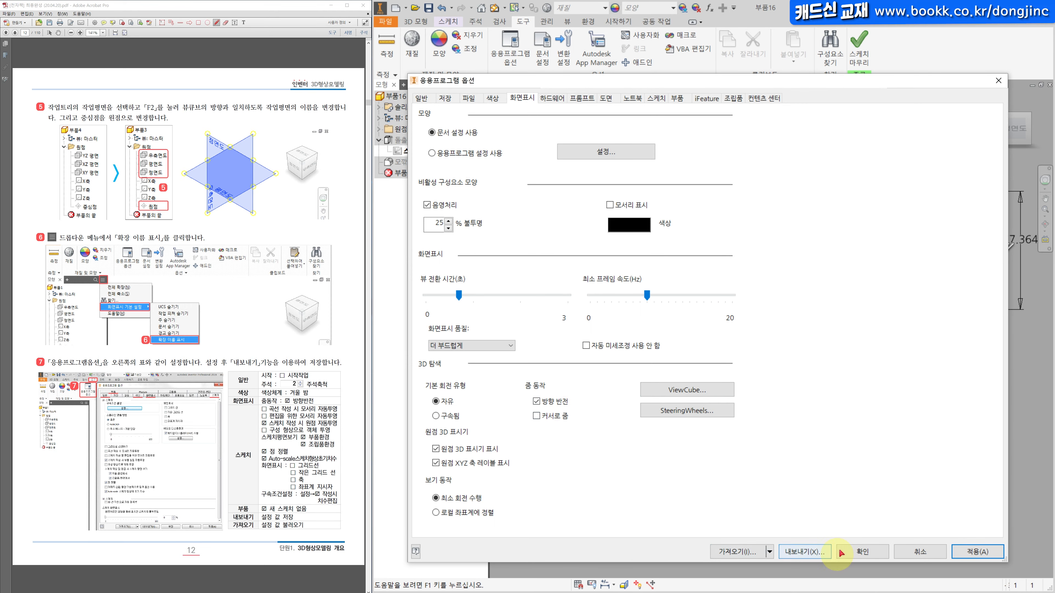
click(856, 553)
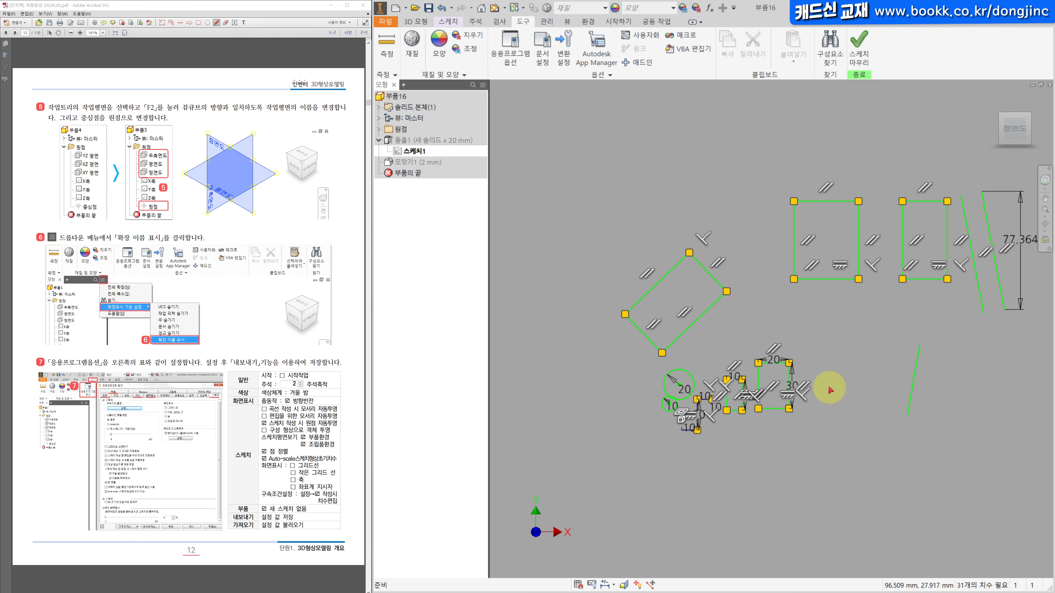
middle_drag(829, 389, 759, 411)
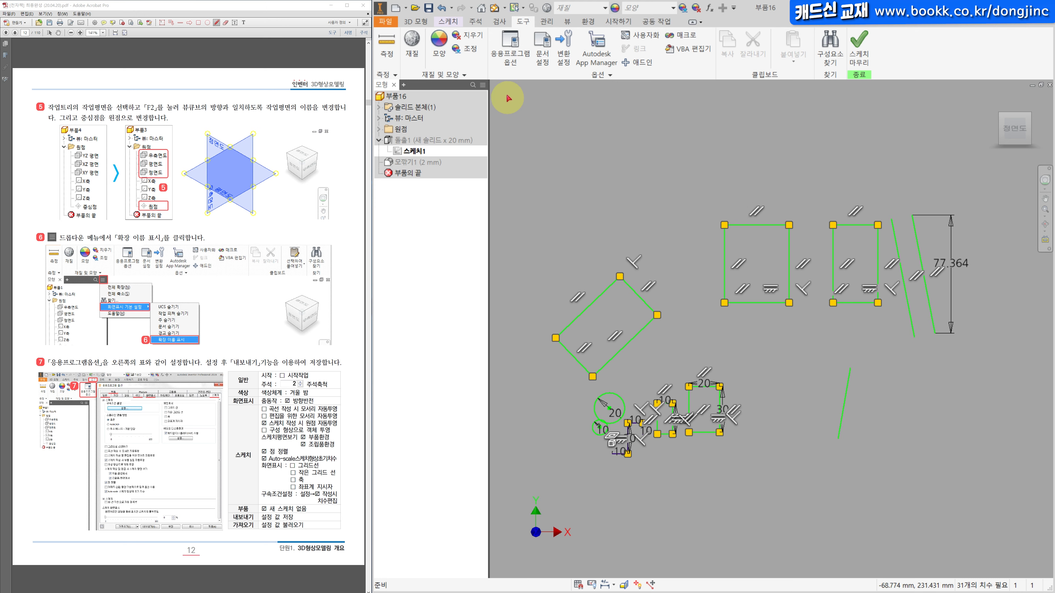
scroll(509, 96, up, 10)
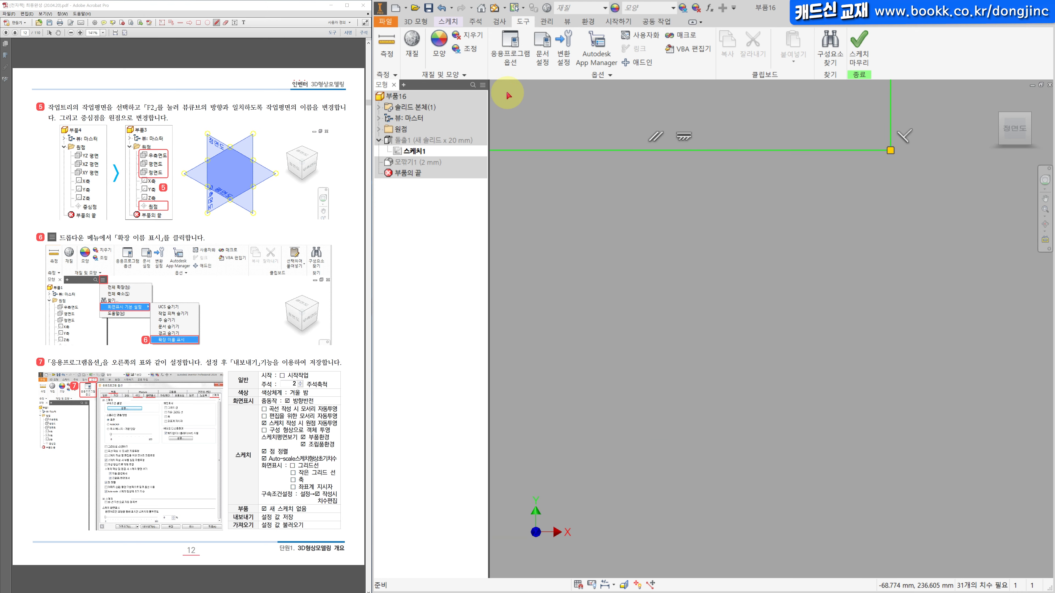
scroll(509, 95, down, 11)
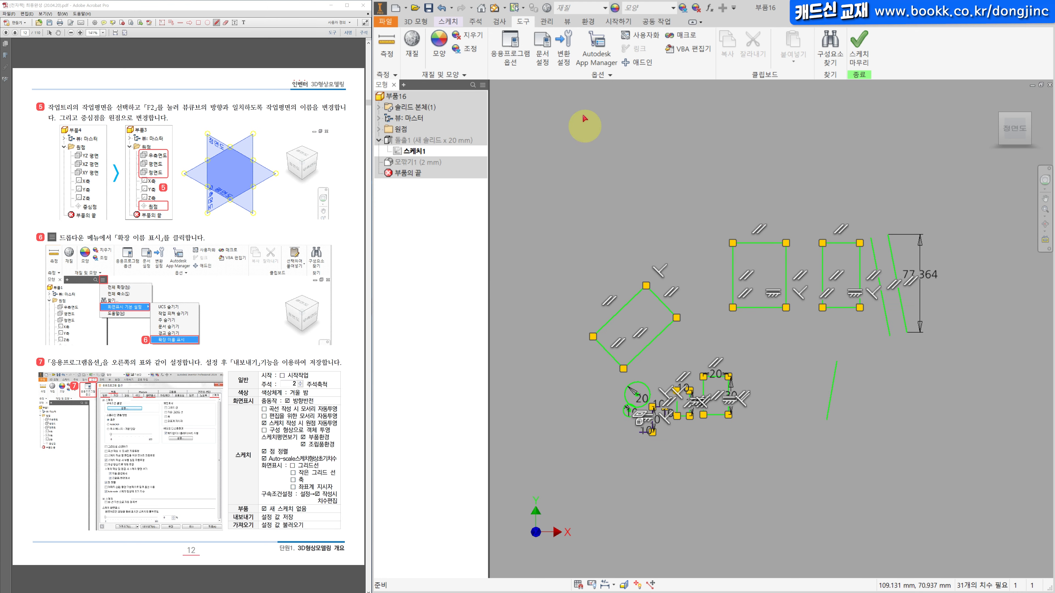
scroll(498, 92, down, 7)
scroll(497, 92, up, 9)
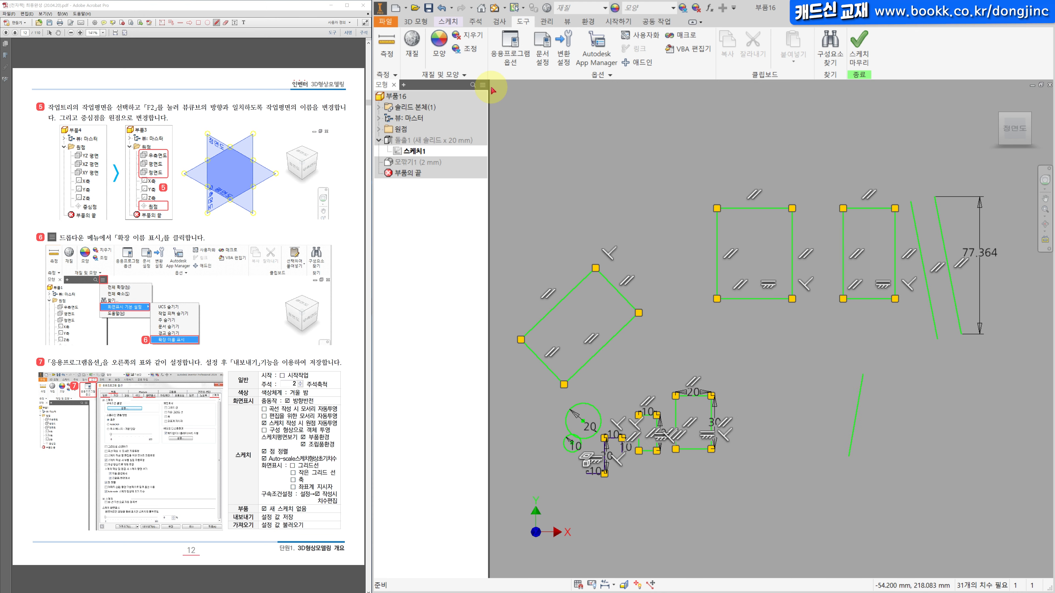
Enable the zoom-to-cursor option 커서로 줌 in the display (화면표시) options, confirm, and test it on the sketch
click(511, 46)
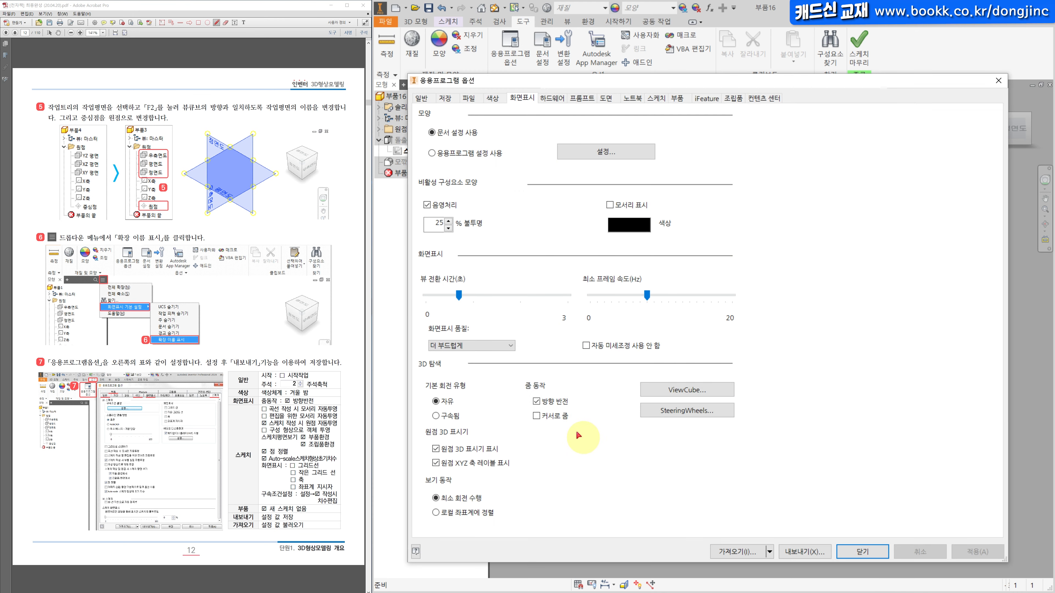
click(536, 416)
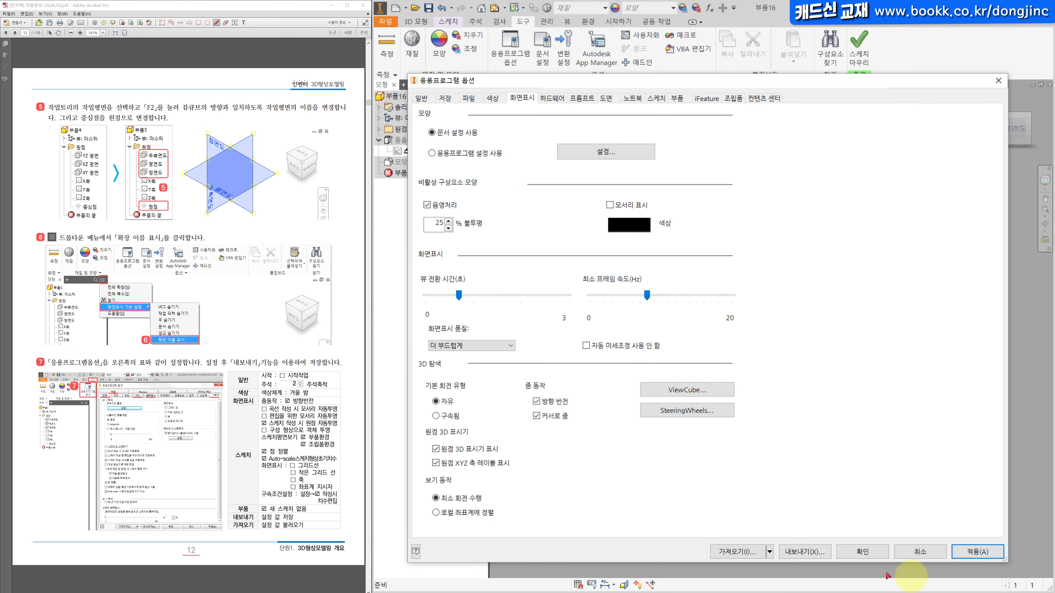
click(862, 552)
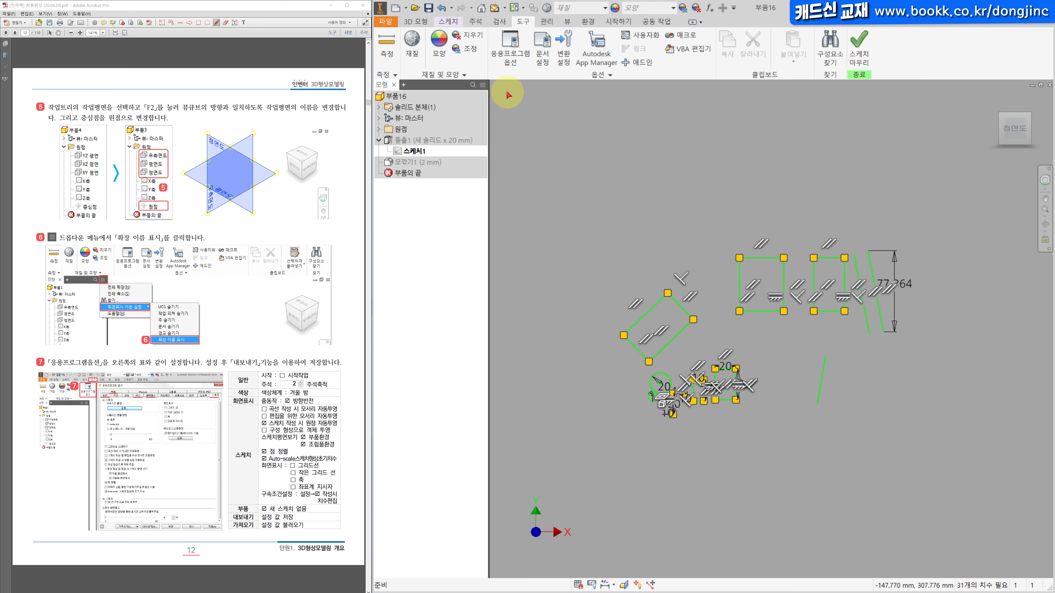
scroll(507, 95, up, 3)
scroll(508, 95, down, 5)
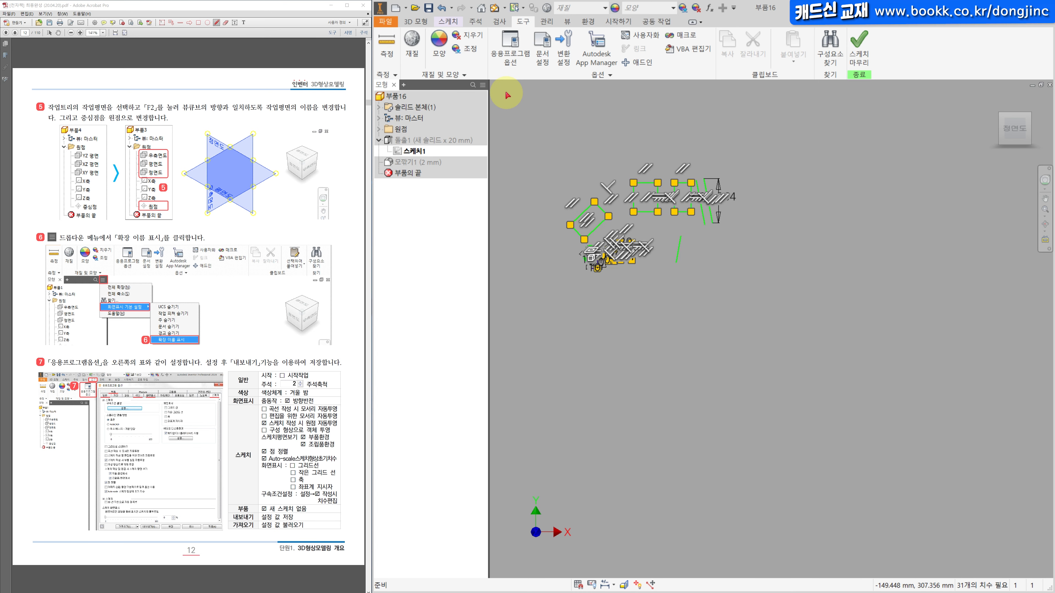
Zoom in and out at several points of the sketch to examine how 커서로 줌 follows the cursor
scroll(710, 208, up, 5)
scroll(714, 208, down, 5)
scroll(582, 203, up, 4)
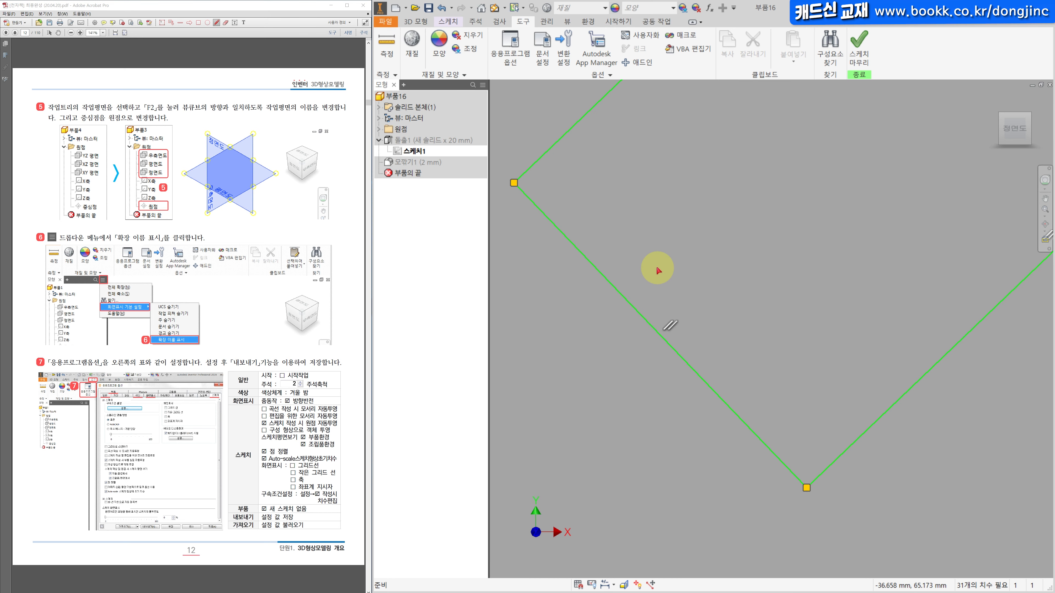
scroll(658, 271, down, 5)
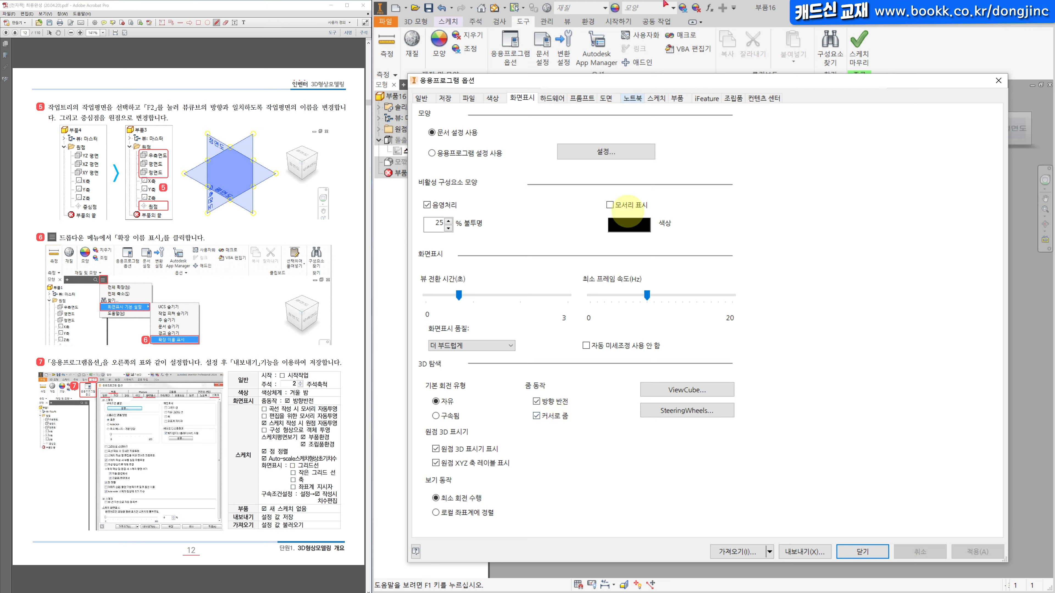
Turn on 그리드 선, 작은 그리드 선 and 축 in the sketch (스케치) display options and confirm
click(655, 99)
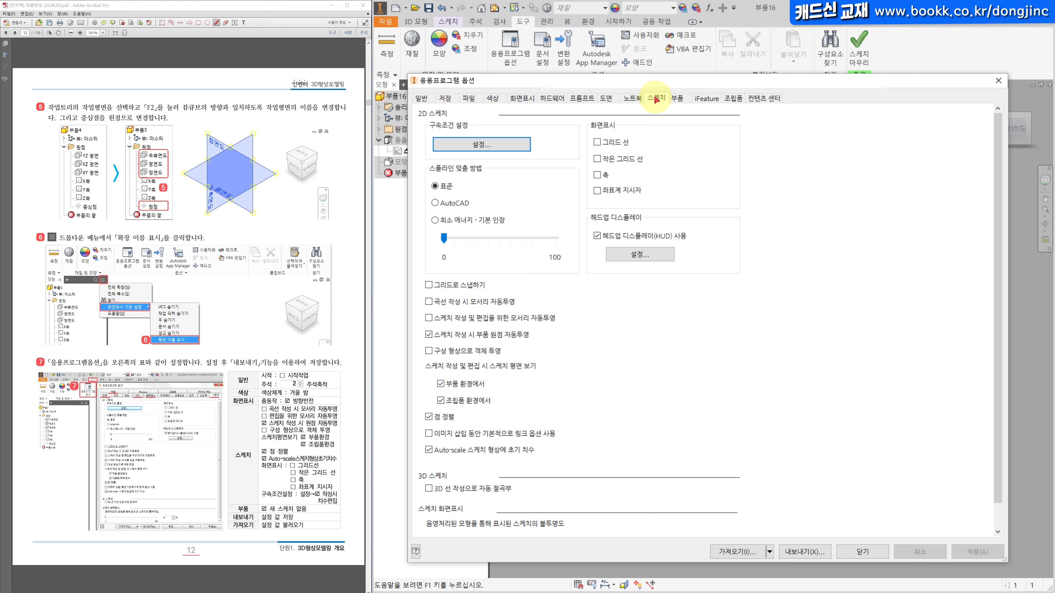
click(597, 143)
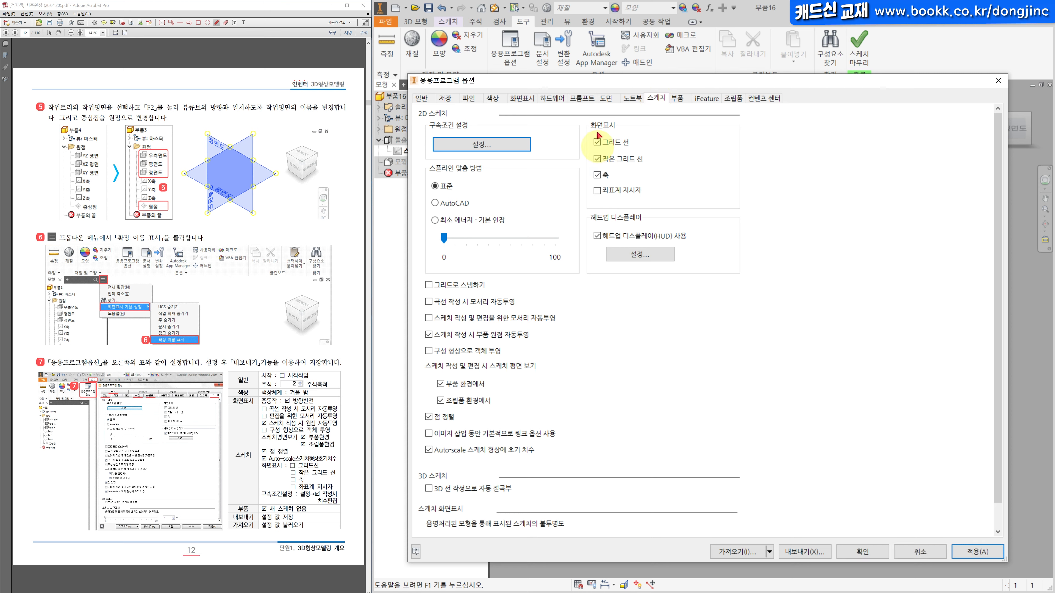
click(852, 556)
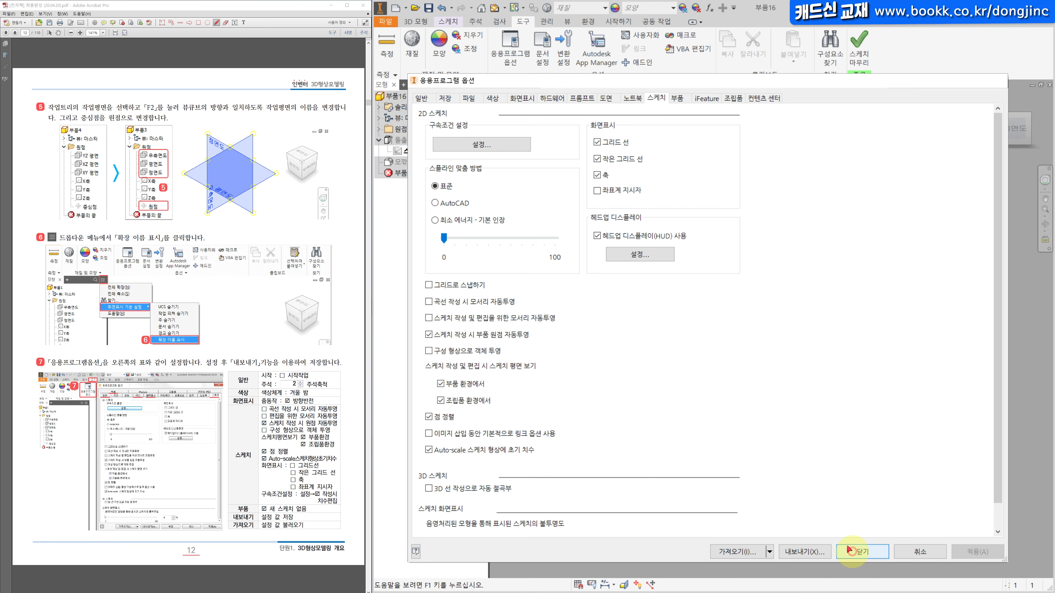
Examine the grid lines and axes around the origin and the dimensioned lines of the sketch
scroll(669, 436, up, 9)
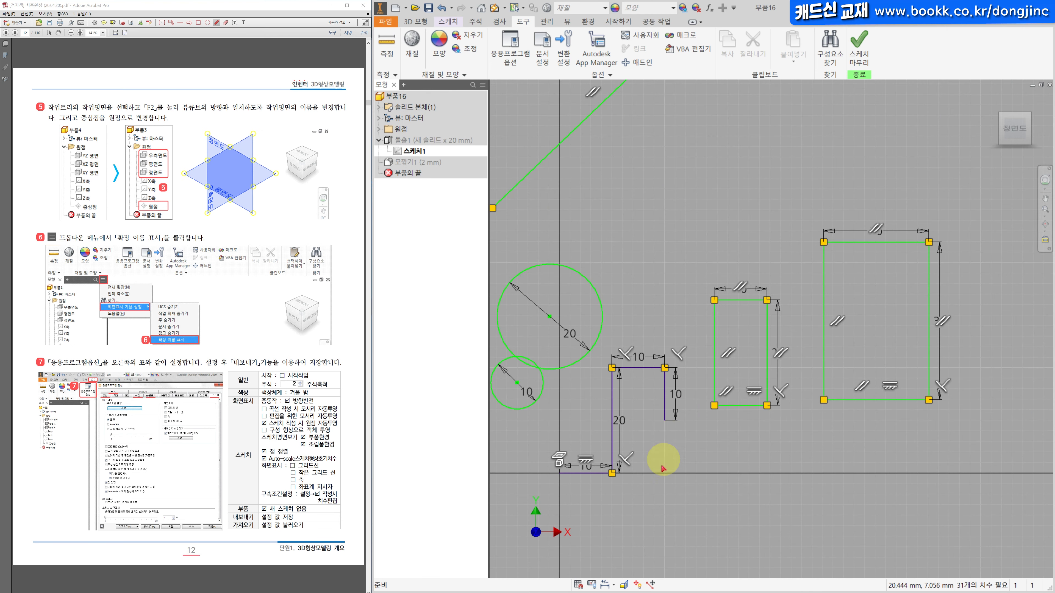
scroll(608, 497, down, 5)
middle_drag(592, 509, 783, 460)
scroll(784, 459, up, 3)
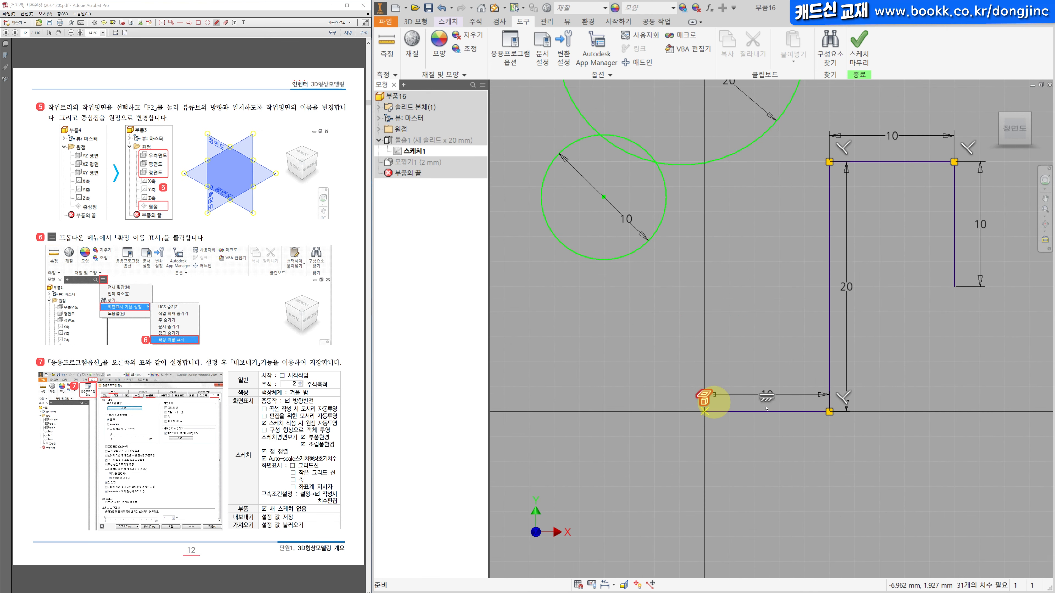
scroll(710, 420, down, 3)
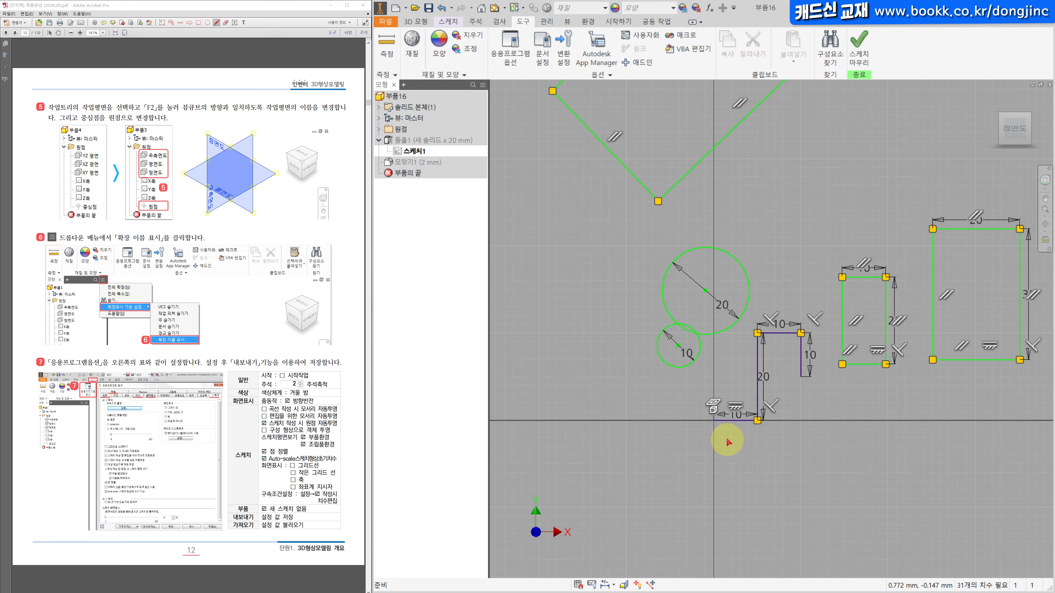
scroll(737, 438, up, 4)
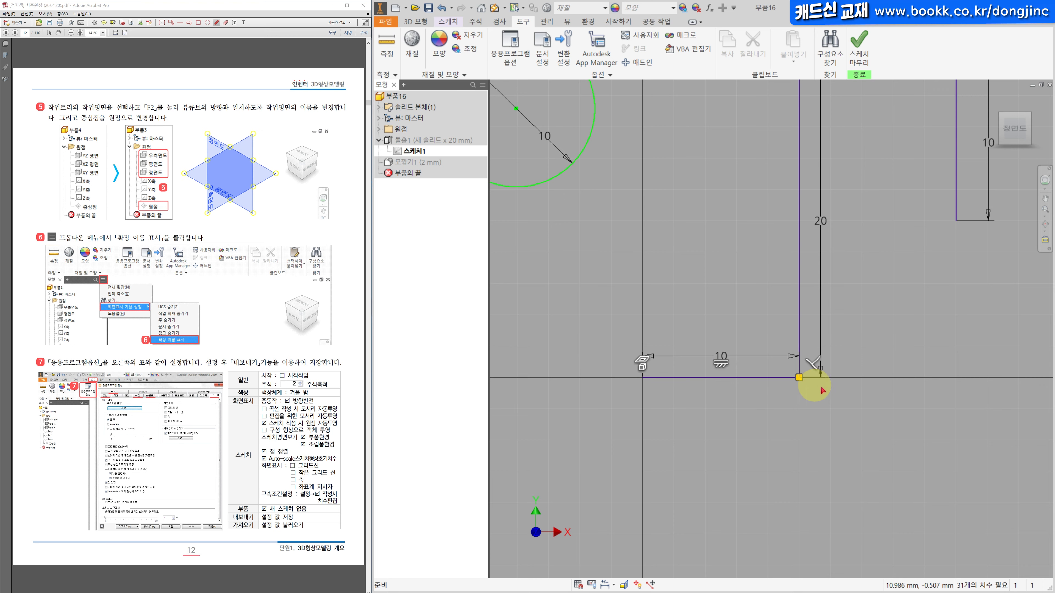
scroll(822, 389, down, 6)
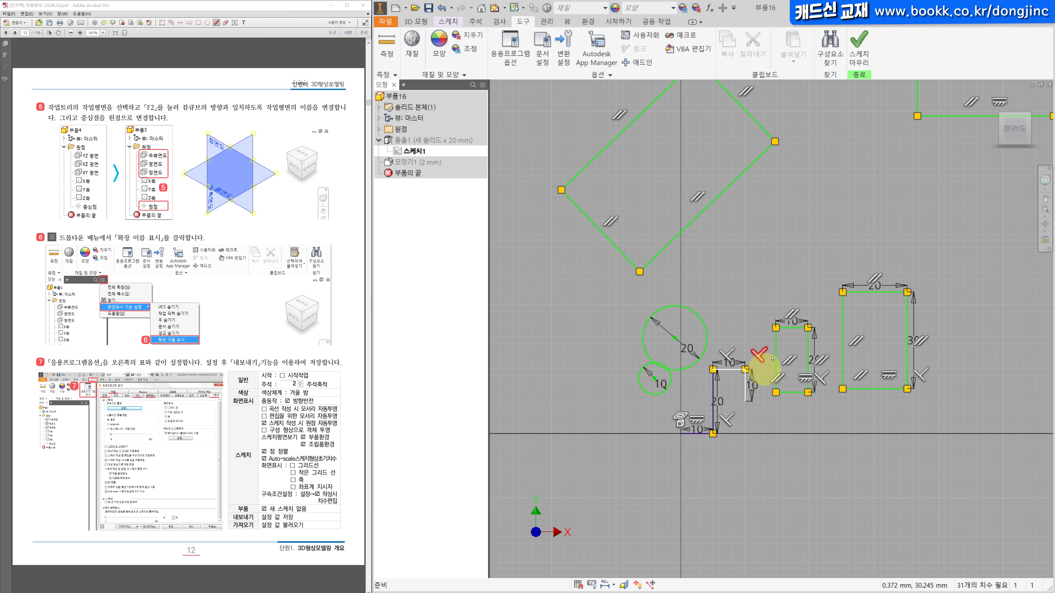
Turn off 그리드 선, 작은 그리드 선 and 축 in the sketch display options and apply the change
click(524, 35)
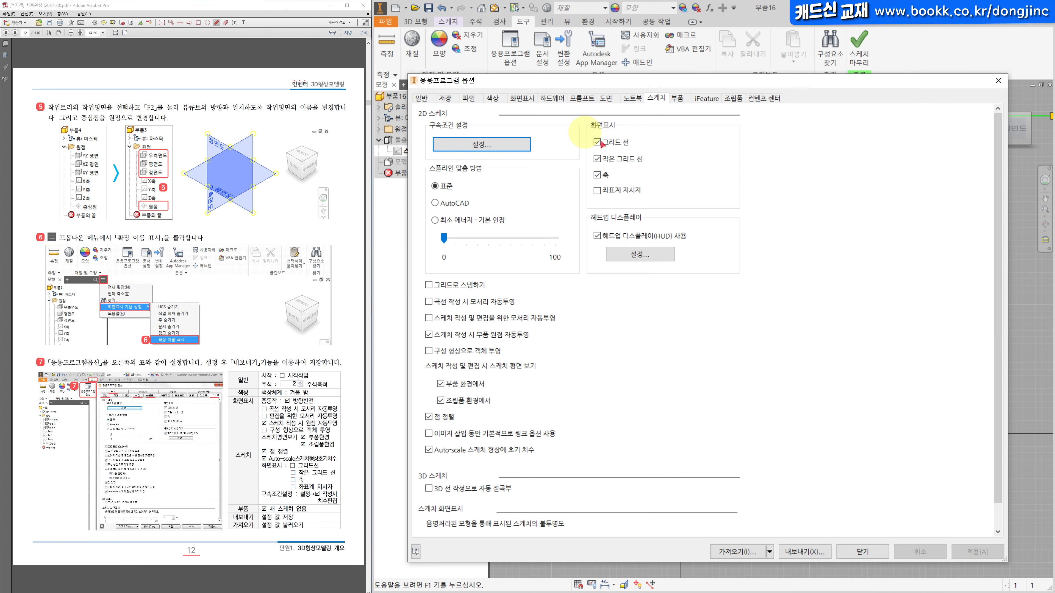
click(597, 176)
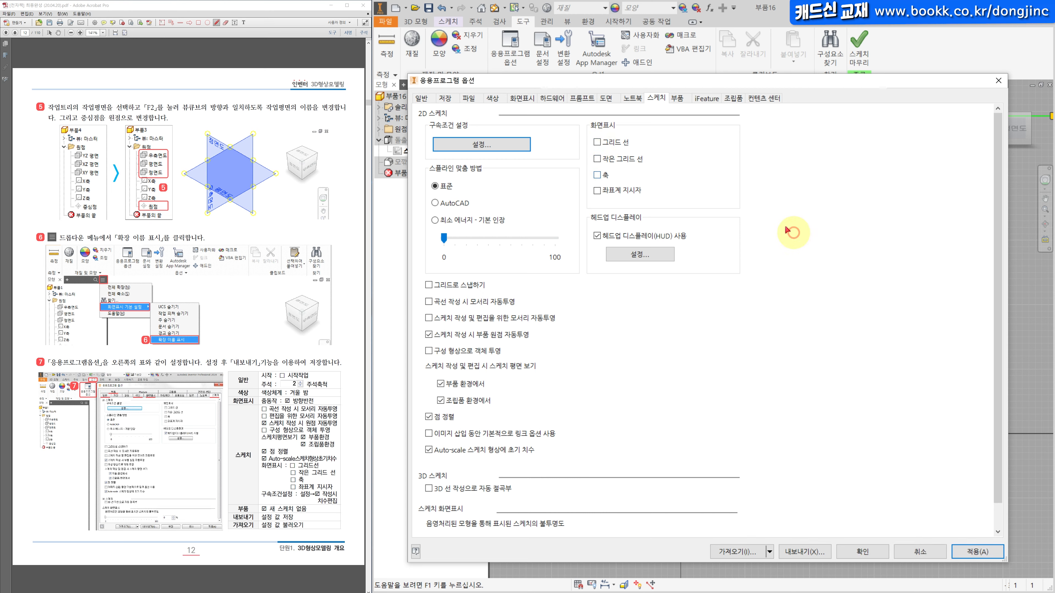
key(alt+a)
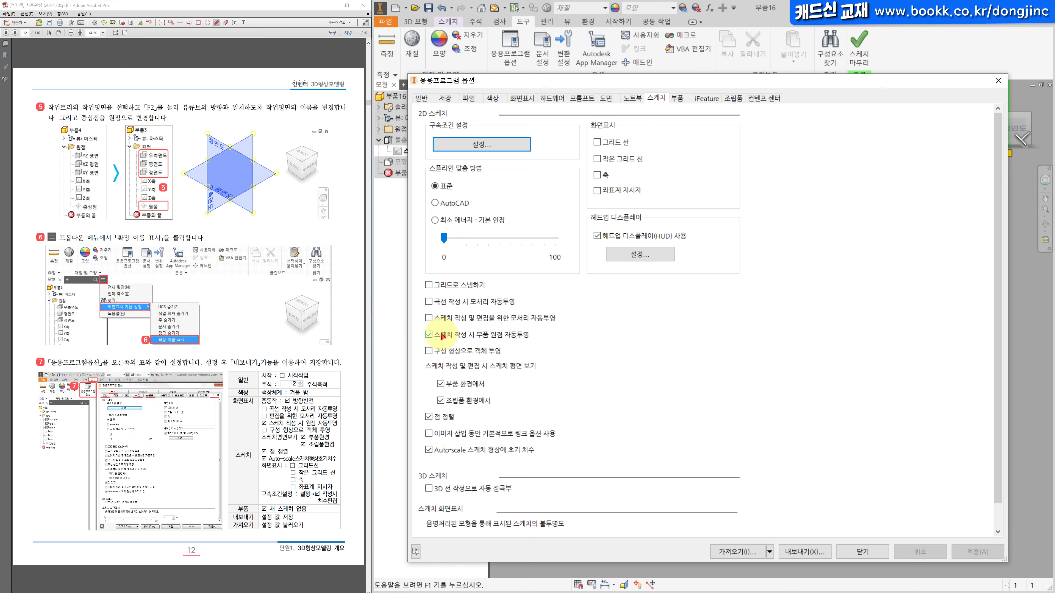
Turn off the option 스케치 작성 시 부품 원점 자동투영, confirm the options, and finish the open sketch
click(430, 336)
click(862, 551)
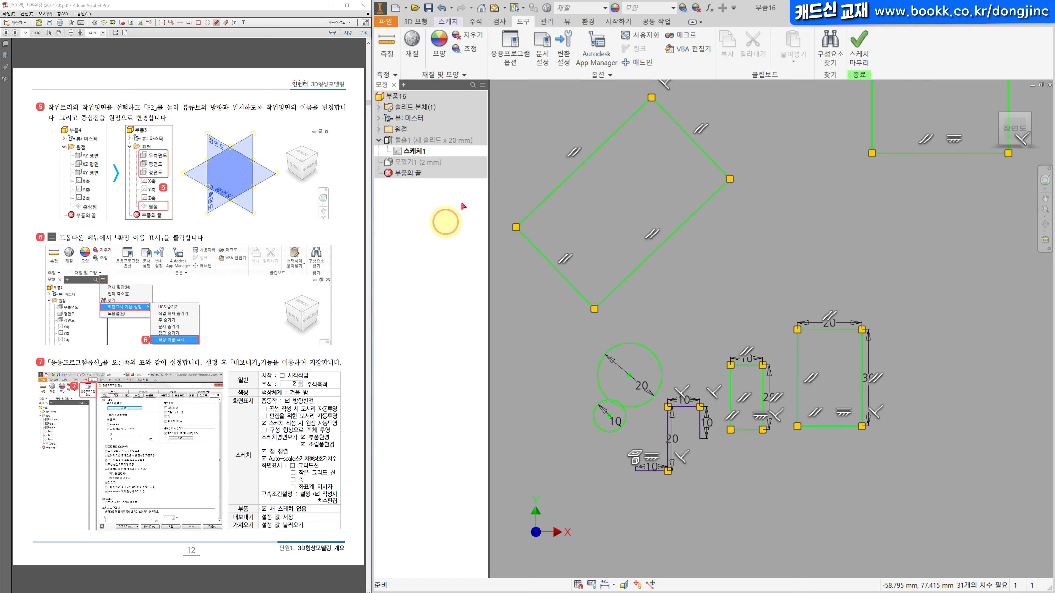
click(856, 47)
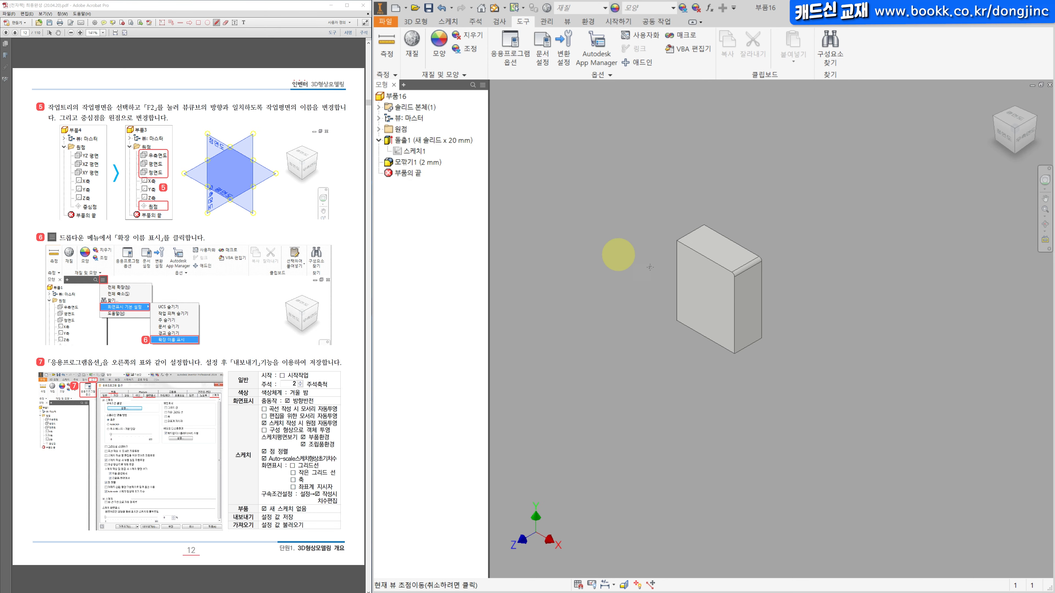
Create an empty sketch on the block's front face with automatic origin projection off, and finish it
click(813, 370)
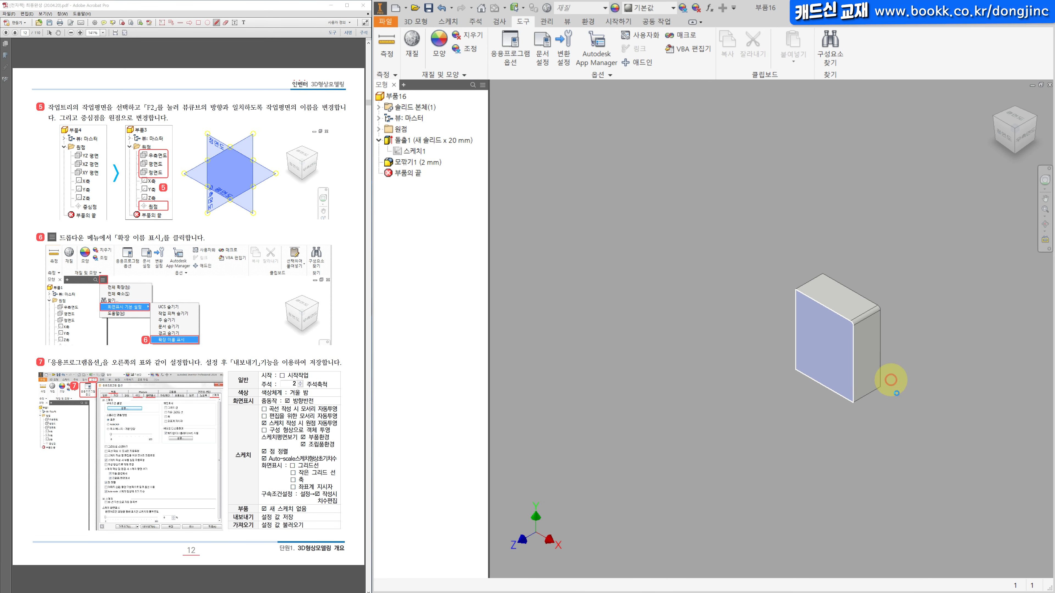
click(890, 377)
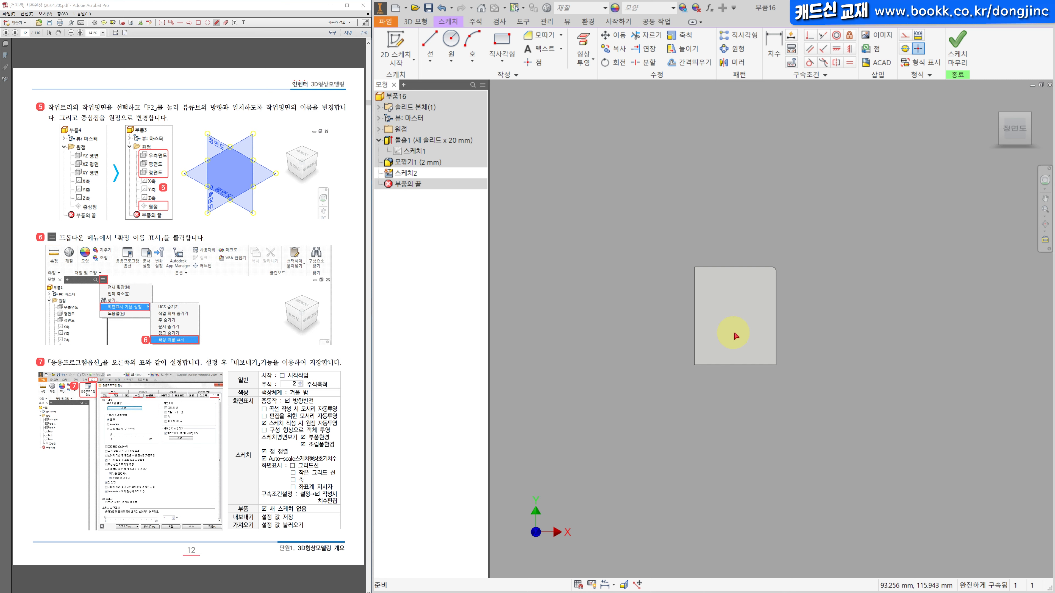
mouse_move(631, 369)
middle_down()
mouse_move(931, 398)
mouse_move(648, 388)
mouse_move(612, 365)
middle_up()
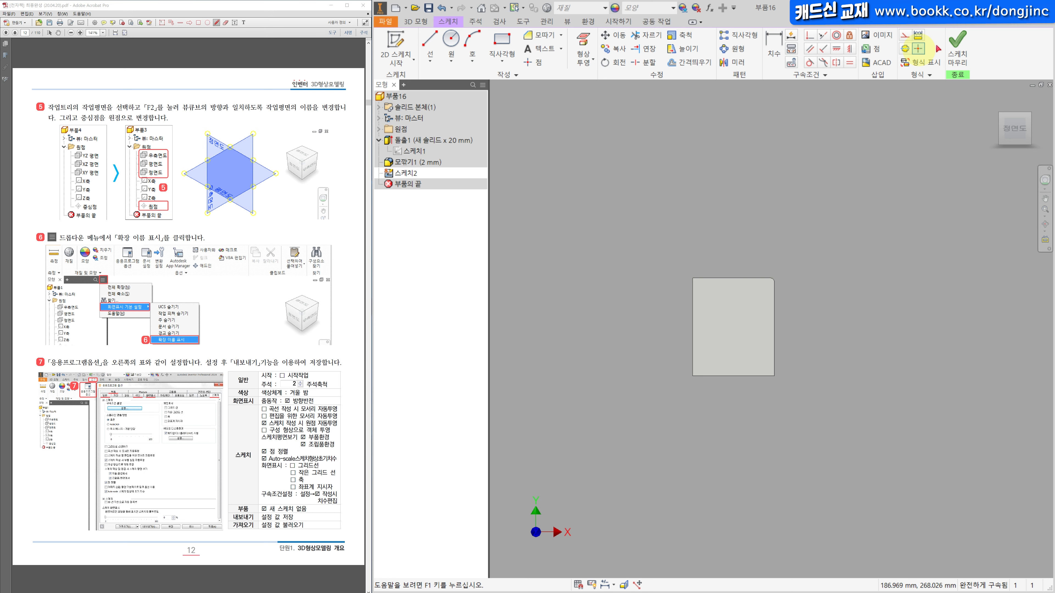
click(957, 47)
Turn on 스케치 작성 시 부품 원점 자동투영 and 스케치 작성 및 편집을 위한 모서리 자동투영 in the sketch options and confirm
click(523, 22)
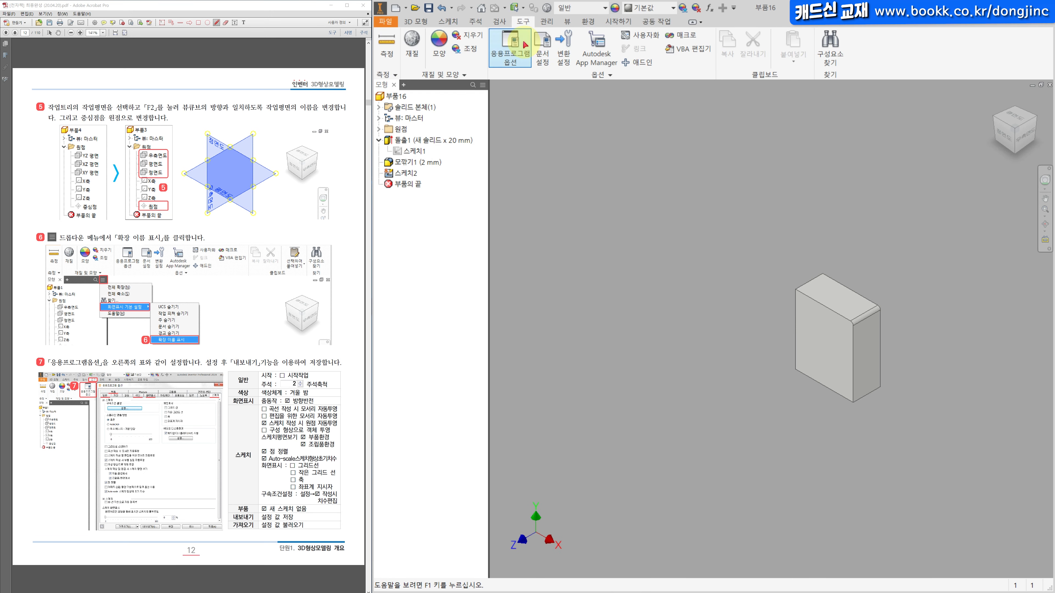
click(524, 50)
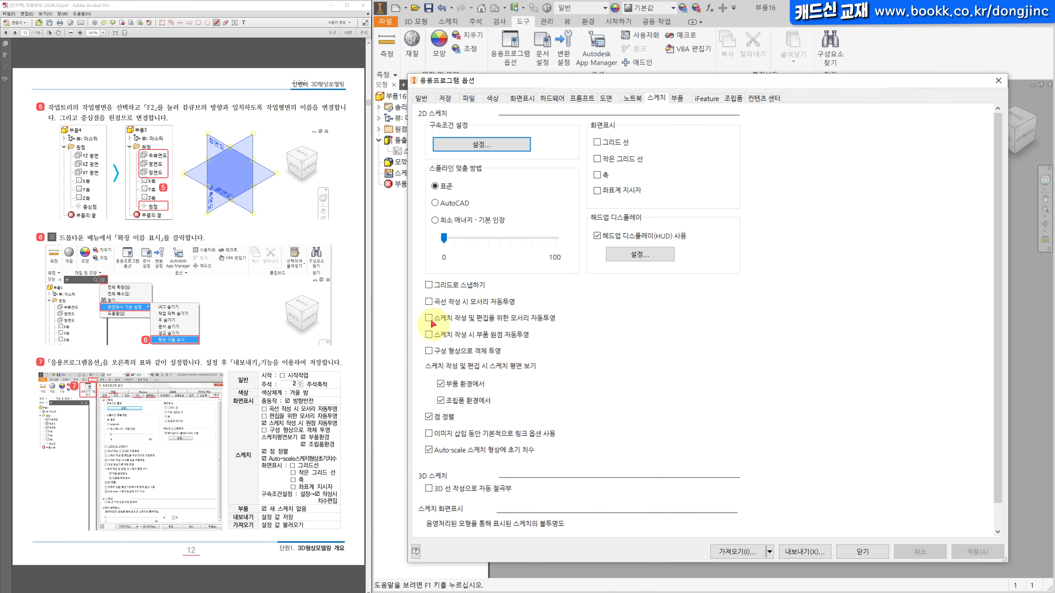
click(429, 335)
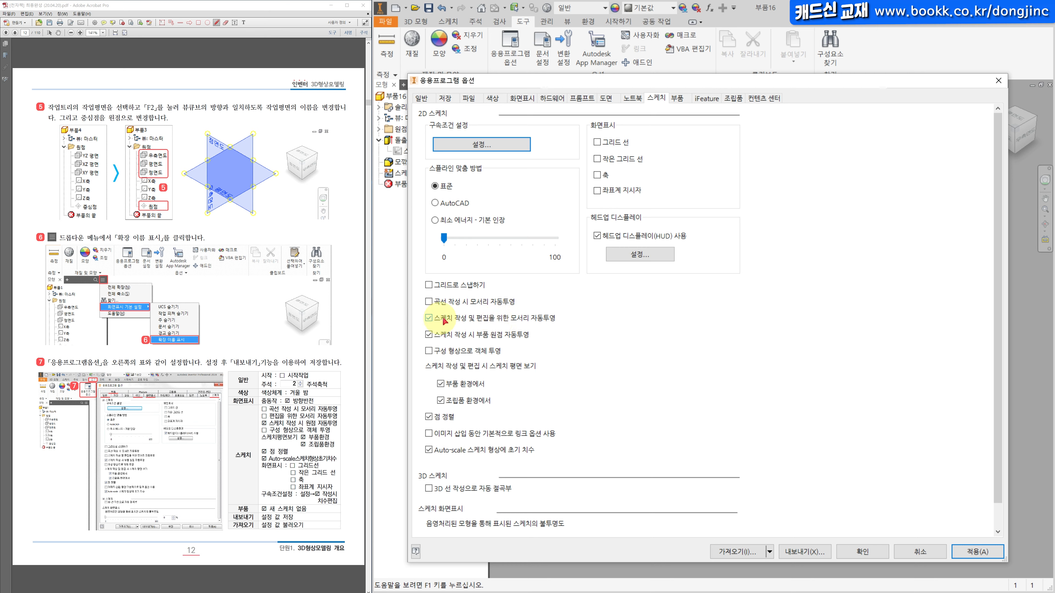
click(856, 558)
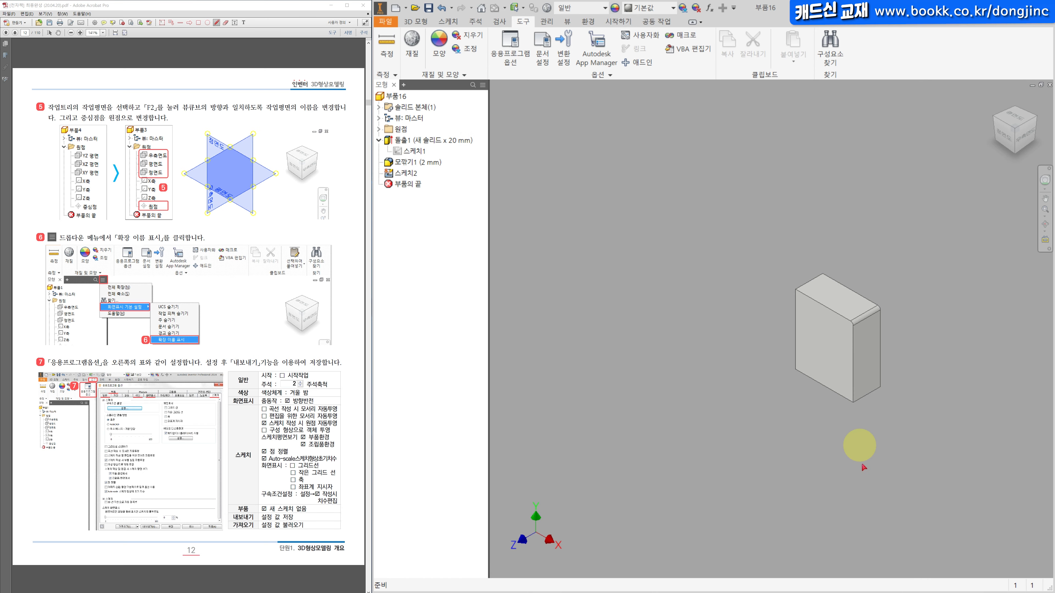
Create a sketch on the block's front face to test the automatic projection of edges and origin
click(817, 364)
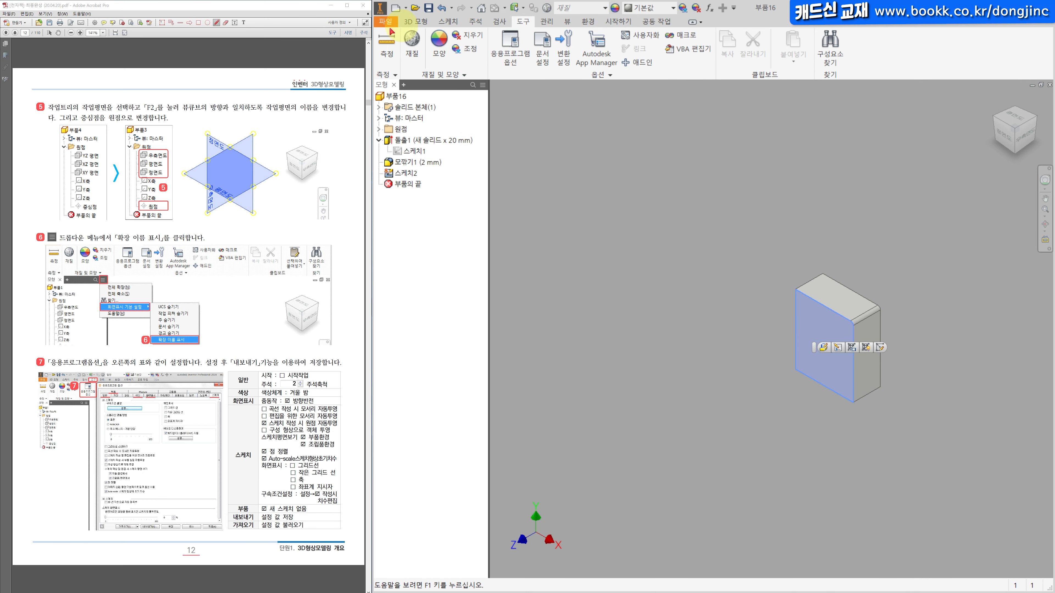
key(s)
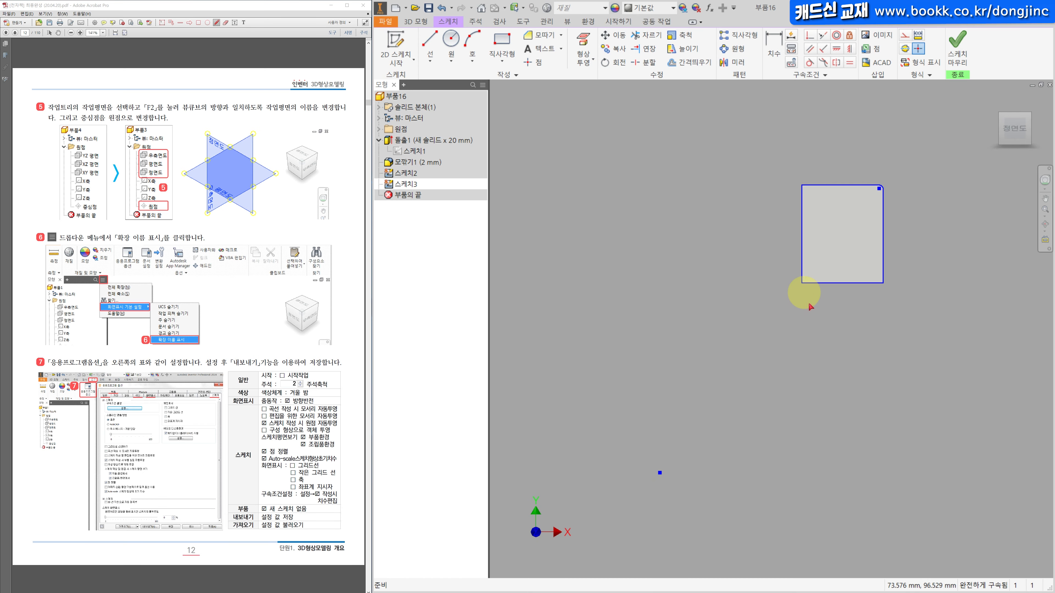
scroll(772, 318, up, 3)
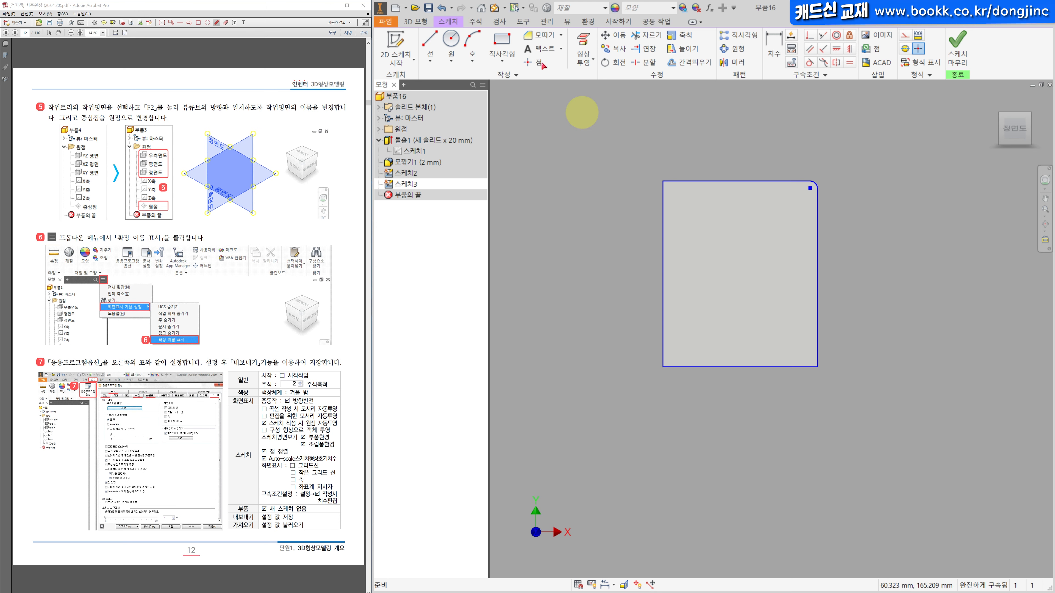
Turn off 스케치 작성 및 편집을 위한 모서리 자동투영, turn on 구성 형상으로 객체 투영, and confirm the options
click(521, 22)
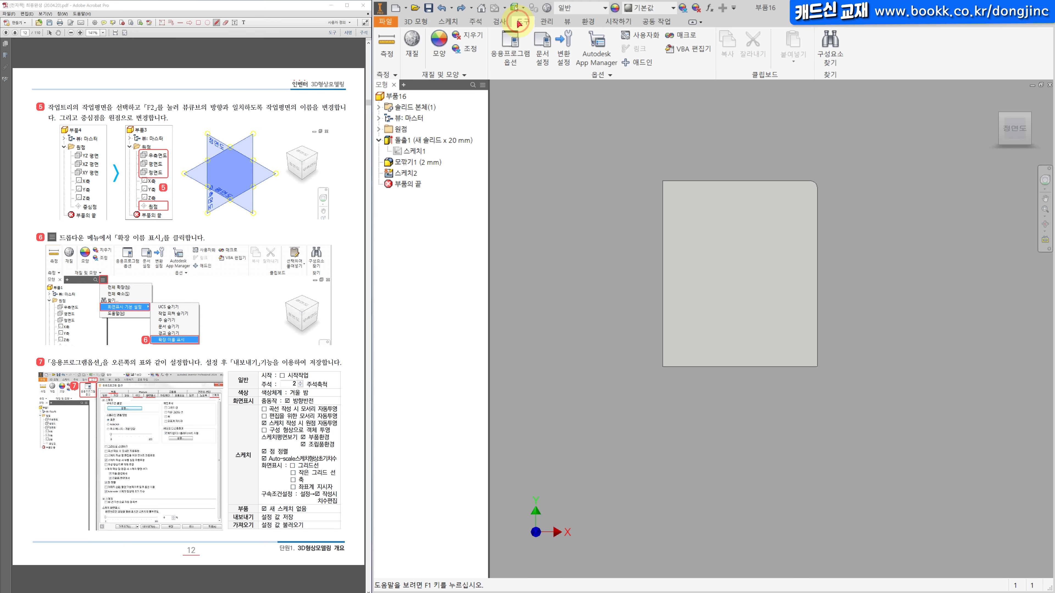
click(508, 41)
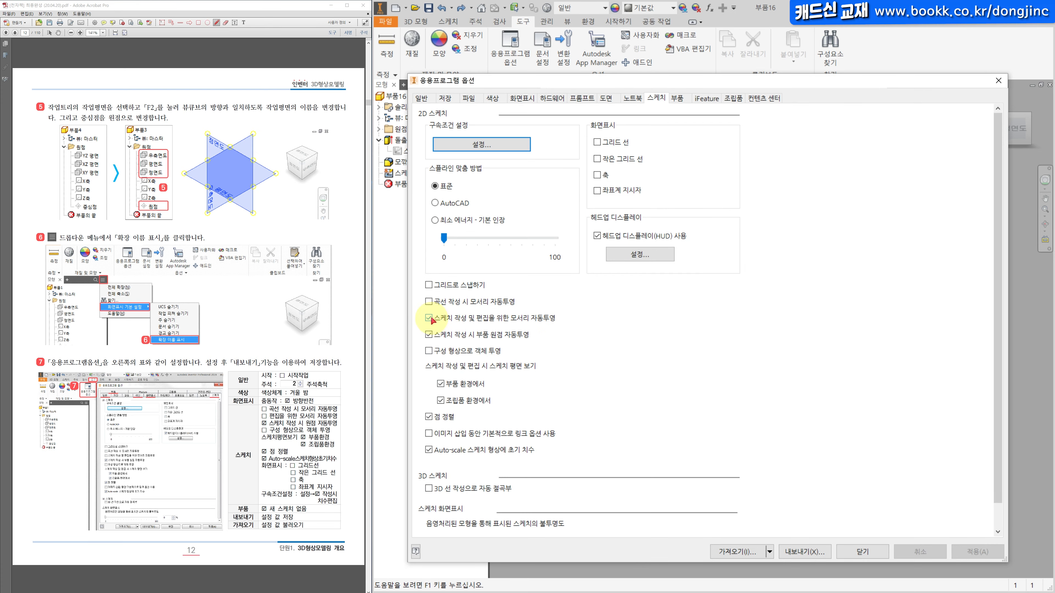
click(429, 317)
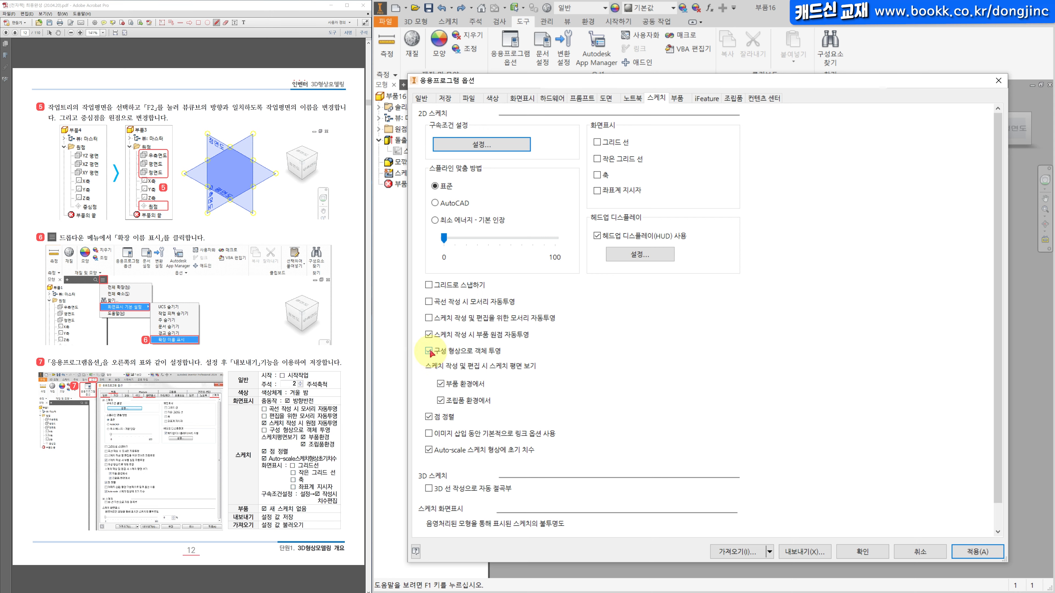
click(860, 551)
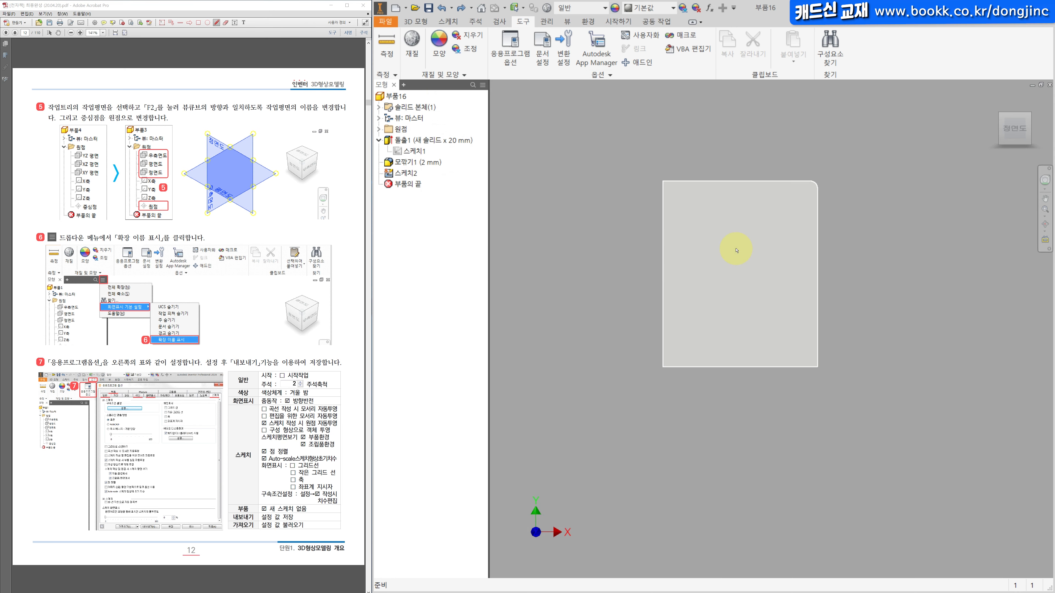
Start a new sketch on the block's front face with automatic edge projection off
click(736, 250)
shift+middle_drag(921, 347, 863, 348)
click(927, 341)
key(s)
mouse_move(775, 362)
middle_down()
mouse_move(786, 340)
mouse_move(665, 433)
middle_up()
Project the front face's outline into the sketch as construction geometry with Project Geometry (형상 투영)
click(583, 42)
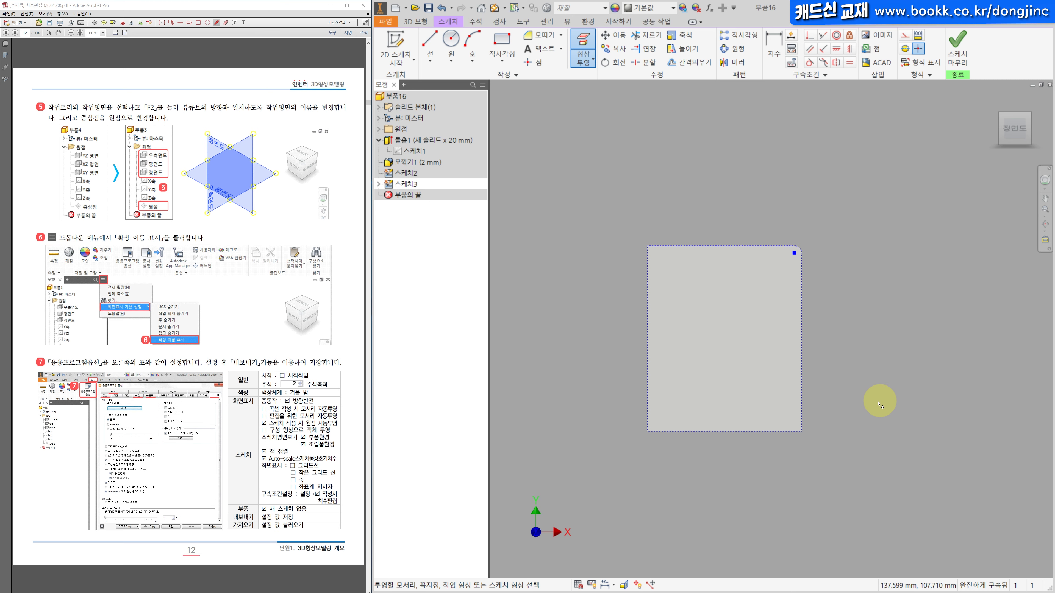
click(803, 435)
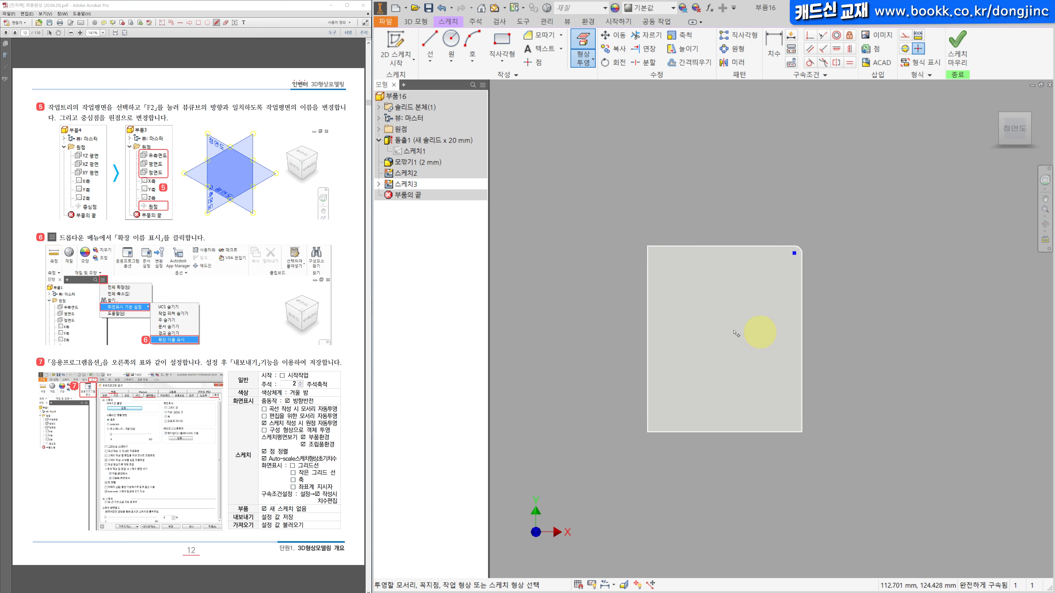
key(Escape)
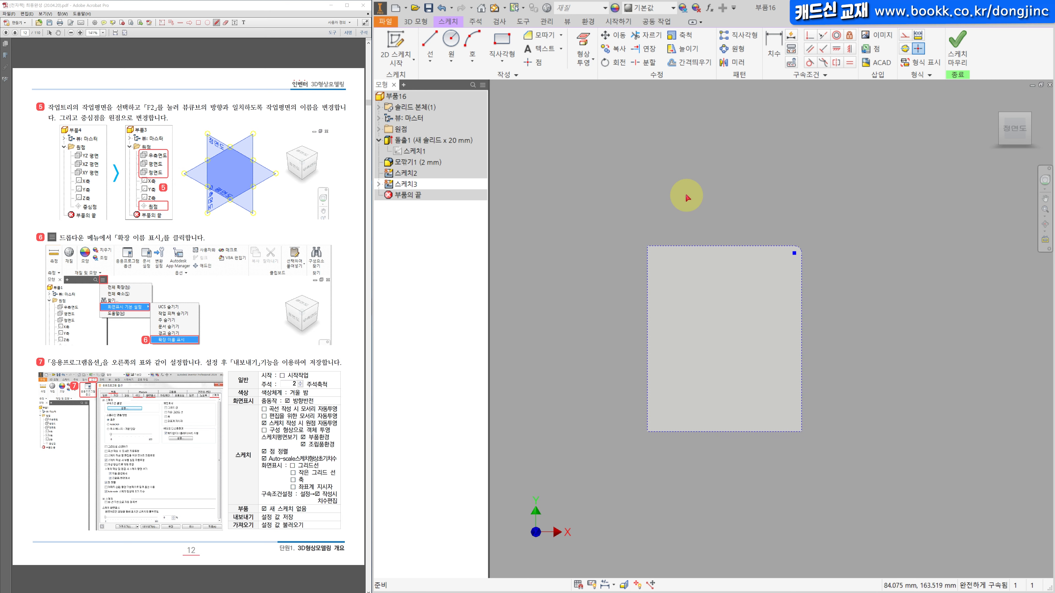
Turn off 구성 형상으로 객체 투영 and the sketch-plane view options 부품 환경에서 and 조립품 환경에서, and confirm
click(523, 21)
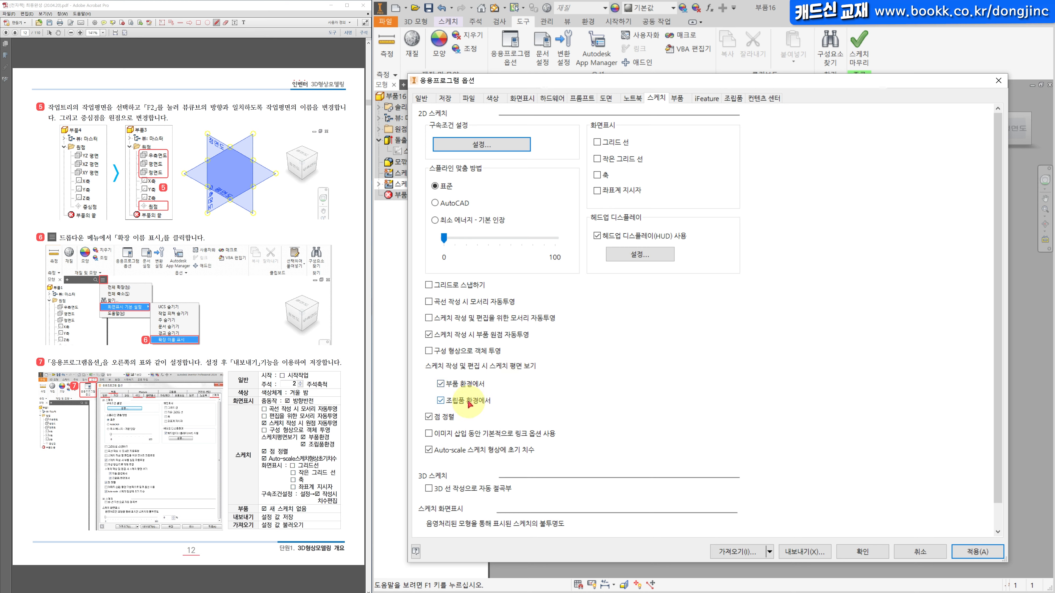
click(440, 383)
click(440, 401)
click(862, 551)
Finish the sketch on the front face and reorient the block to an angled 3D view
click(858, 41)
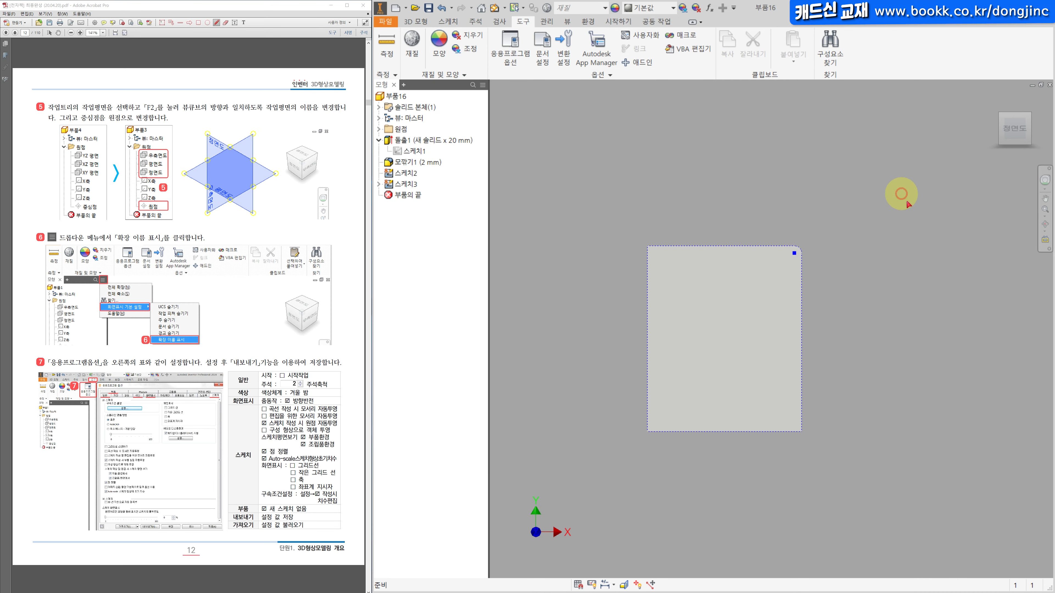
shift+middle_drag(886, 285, 840, 302)
scroll(747, 386, down, 5)
middle_drag(748, 390, 696, 428)
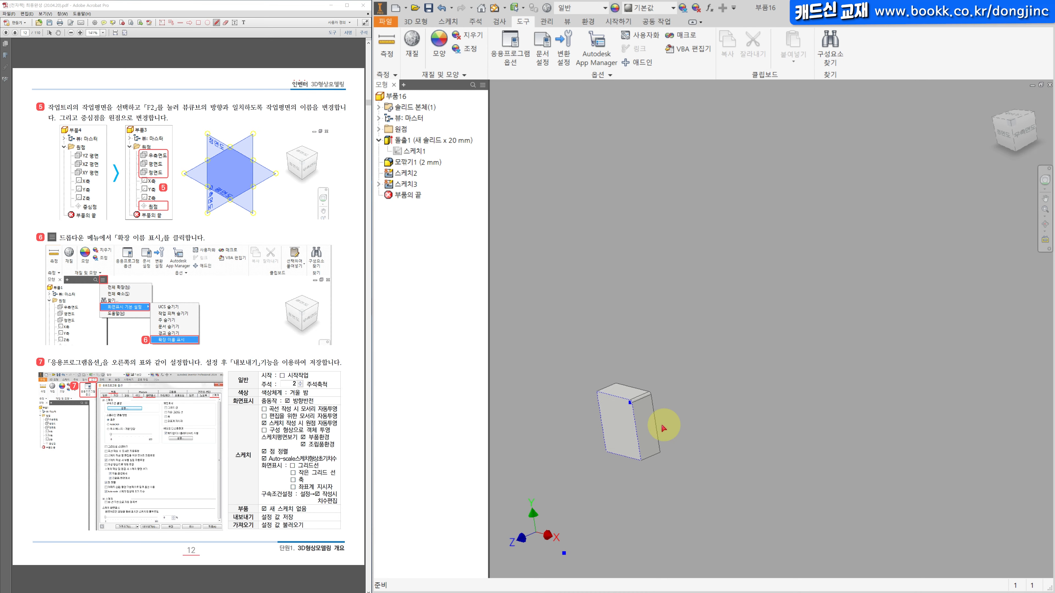
Start a new 2D sketch on the block's side face next to the fillet, keeping the angled 3D view
scroll(665, 425, up, 3)
click(639, 425)
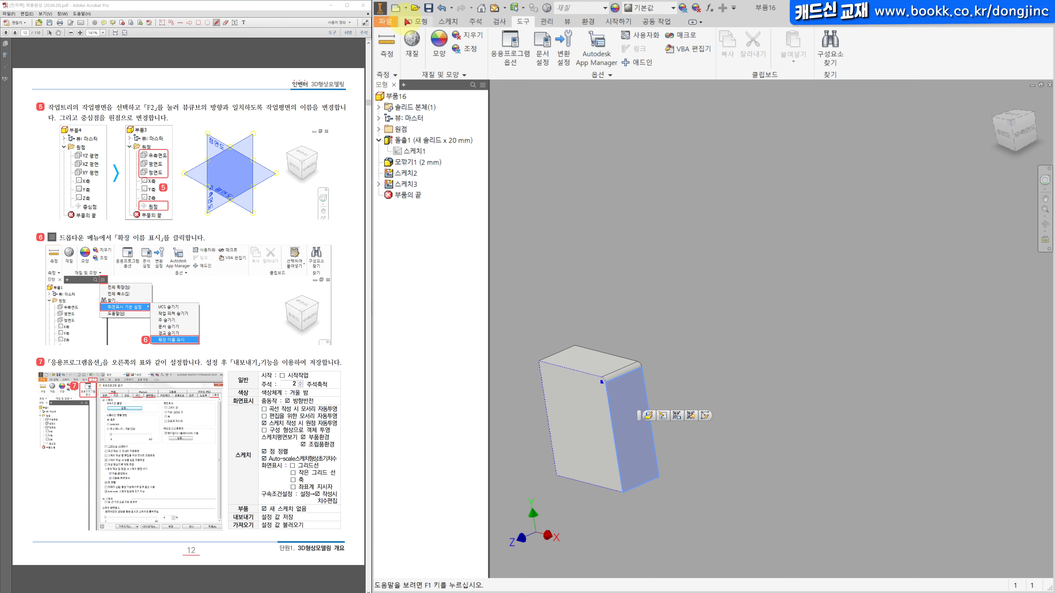
click(420, 24)
click(401, 41)
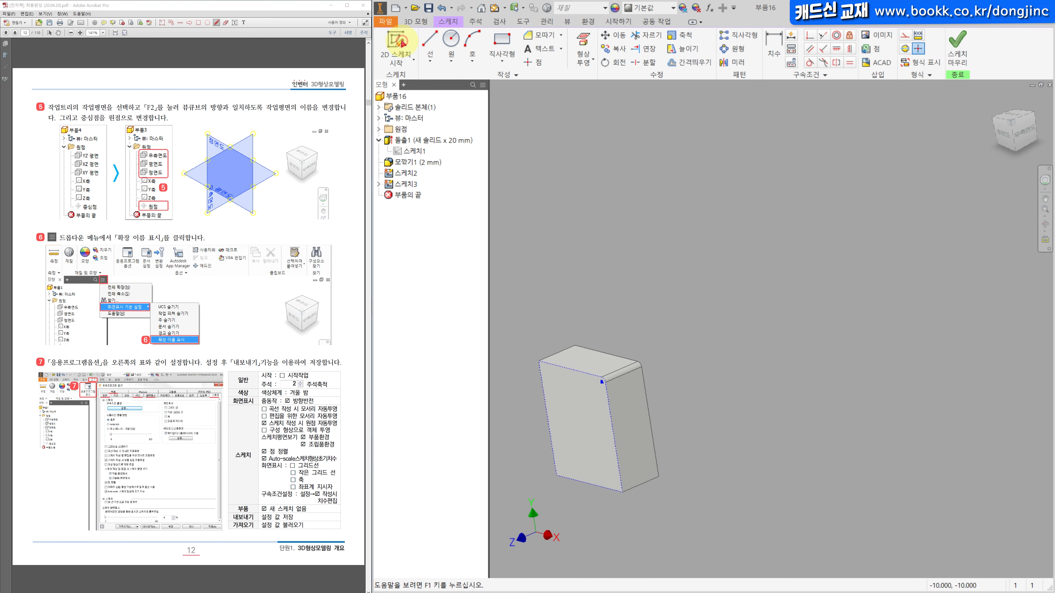
middle_drag(607, 294, 626, 240)
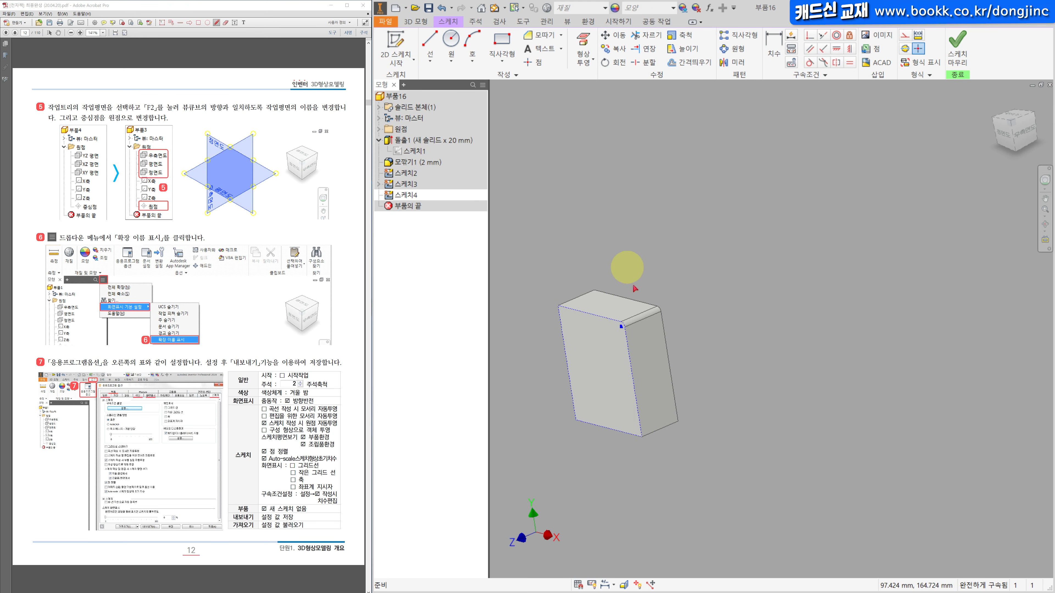
Draw a closed triangle with the Line tool on the block's side-face sketch plane and finish the sketch
key(l)
click(587, 368)
click(730, 326)
click(684, 423)
click(586, 357)
key(Escape)
mouse_move(636, 251)
shift+middle_down()
mouse_move(690, 314)
mouse_move(582, 313)
mouse_move(590, 309)
shift+middle_up()
click(968, 42)
Start a sketch on the block's top face, orient the view to 평면도, and leave the sketch without drawing anything
click(575, 354)
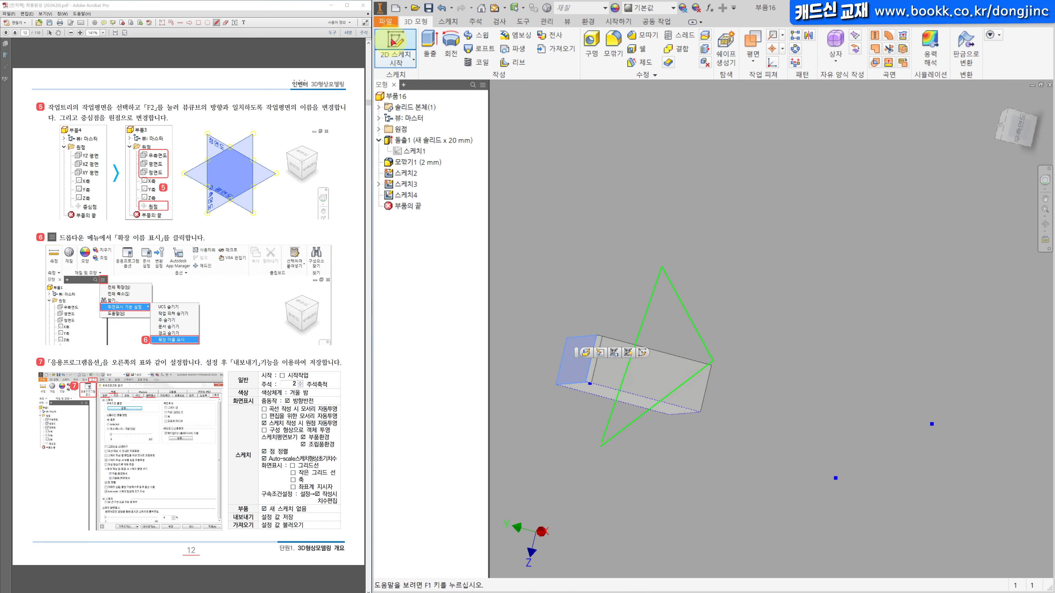
click(394, 45)
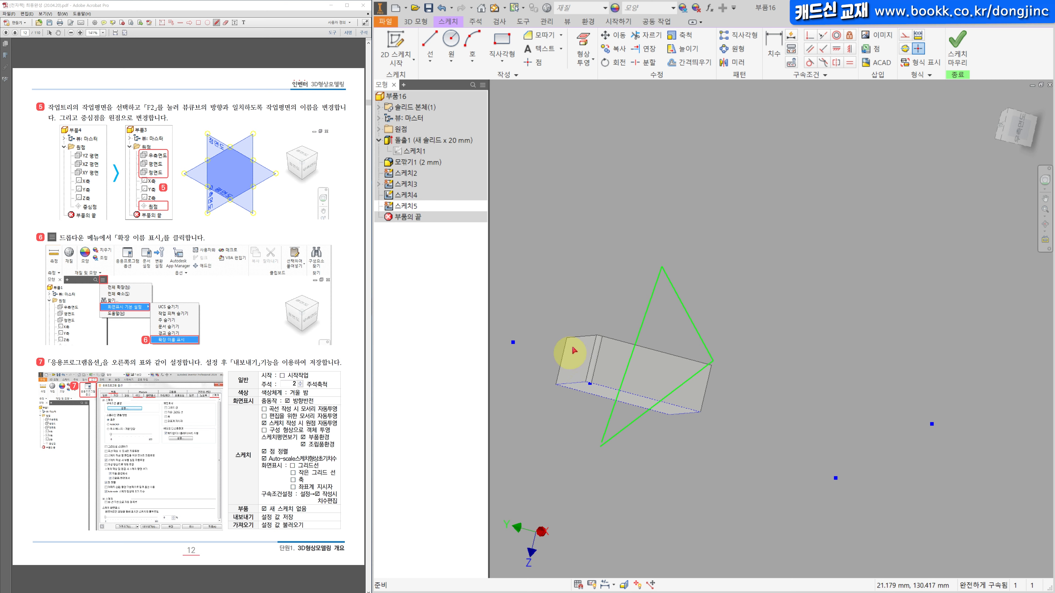
click(1002, 128)
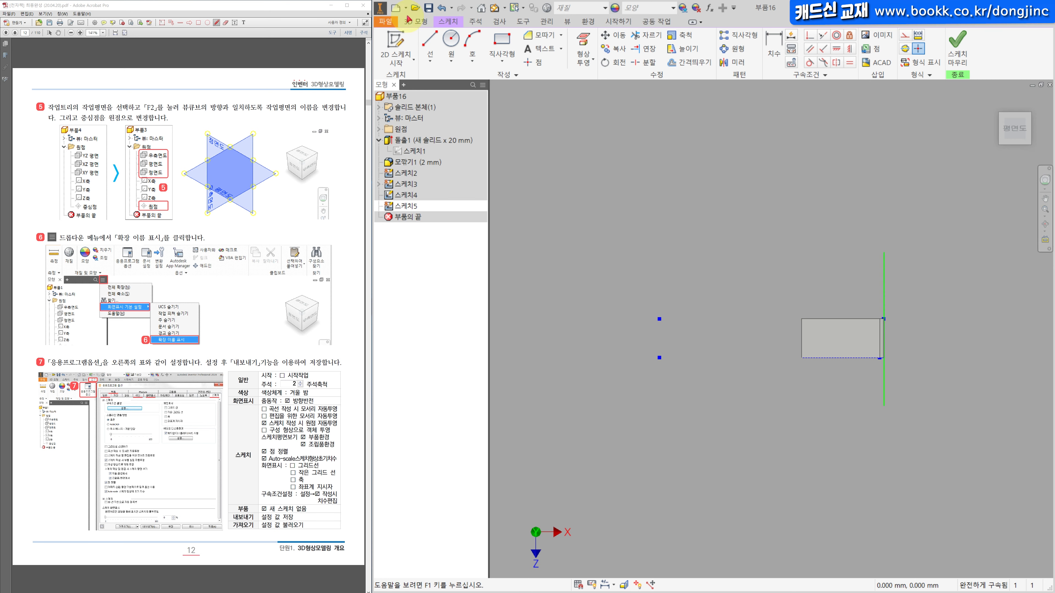
click(420, 19)
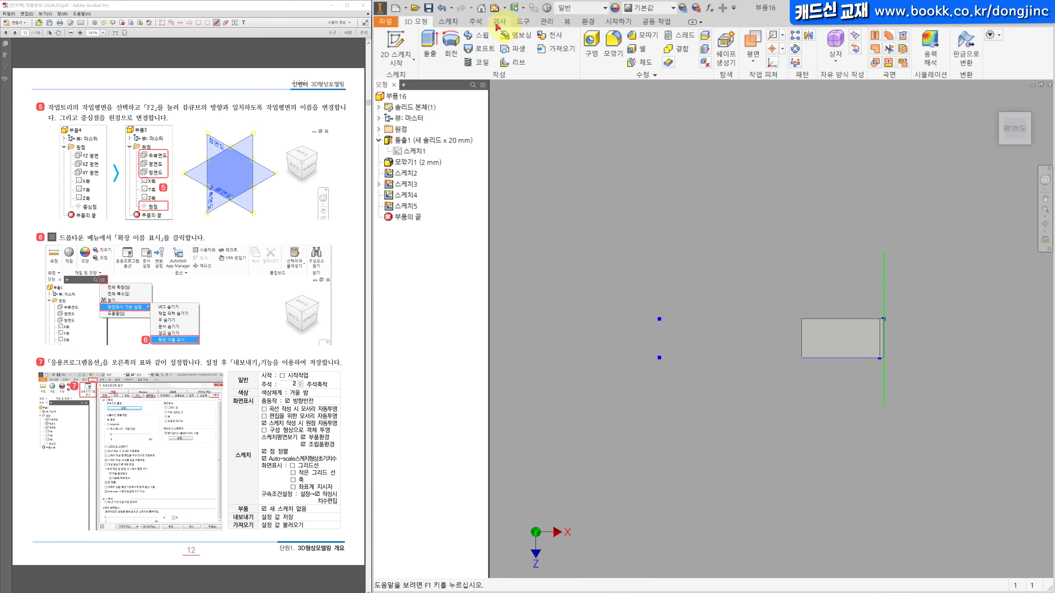
Turn on the sketch-plane view options 부품 환경에서 and 조립품 환경에서 in the application options
click(522, 21)
click(510, 46)
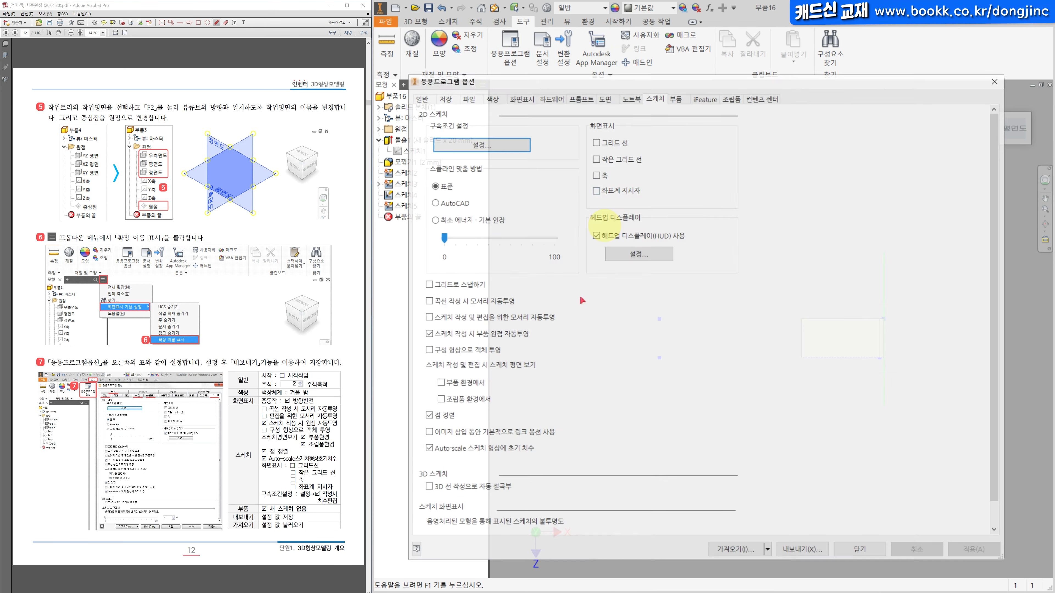
click(441, 384)
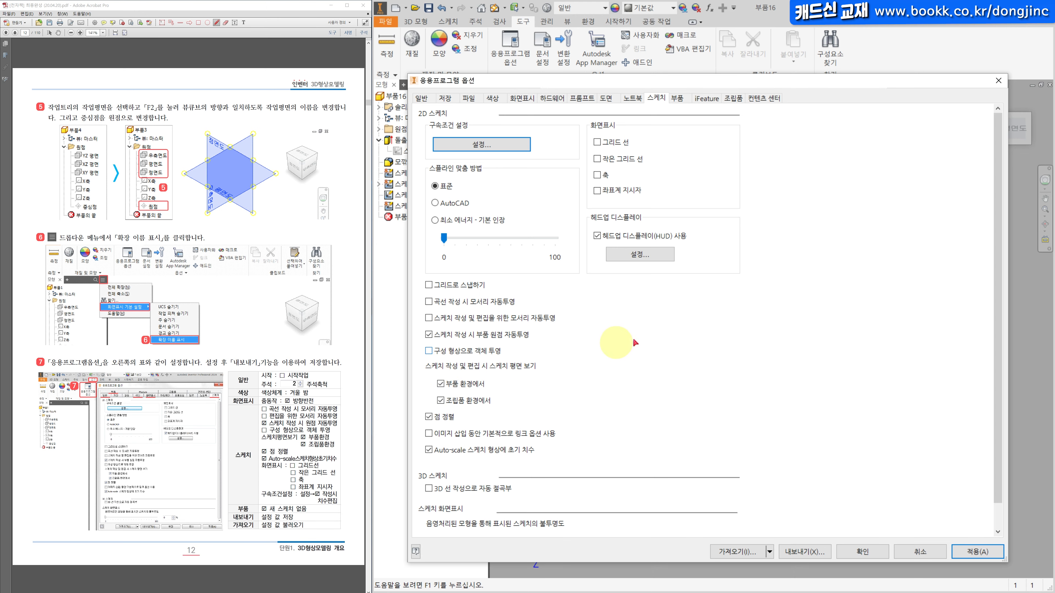
Set 새 부품 작성시 스케치 to X-Y 평면에 스케치, confirm the application options, and create a new part
click(681, 101)
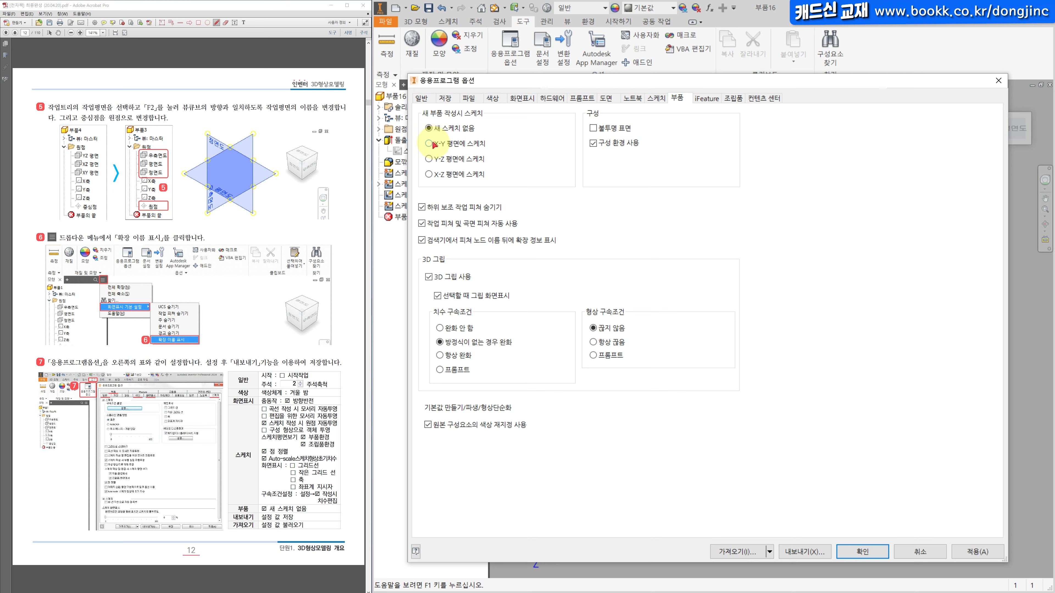
click(444, 147)
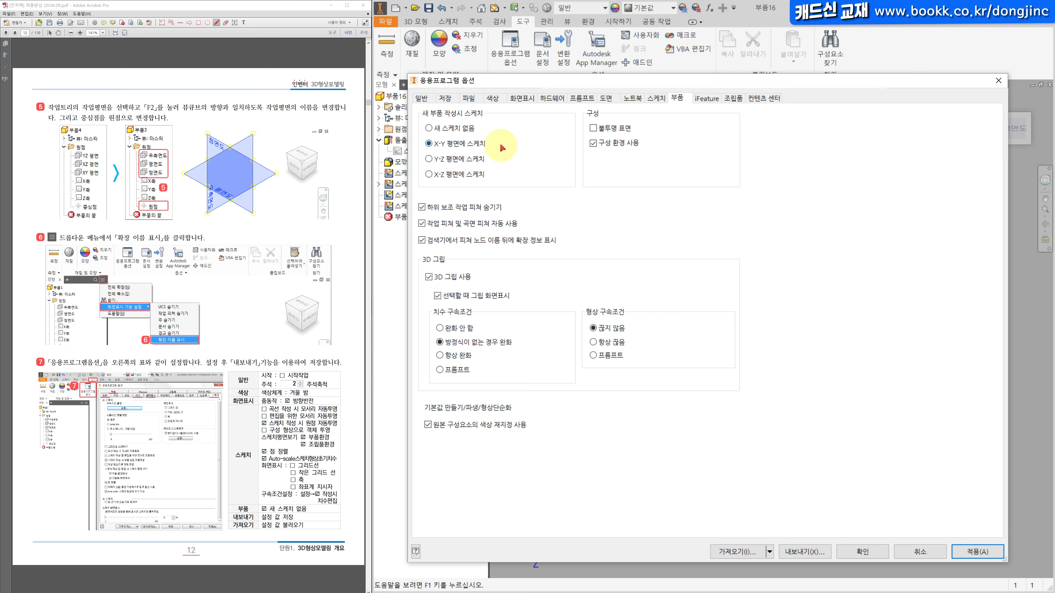
click(863, 554)
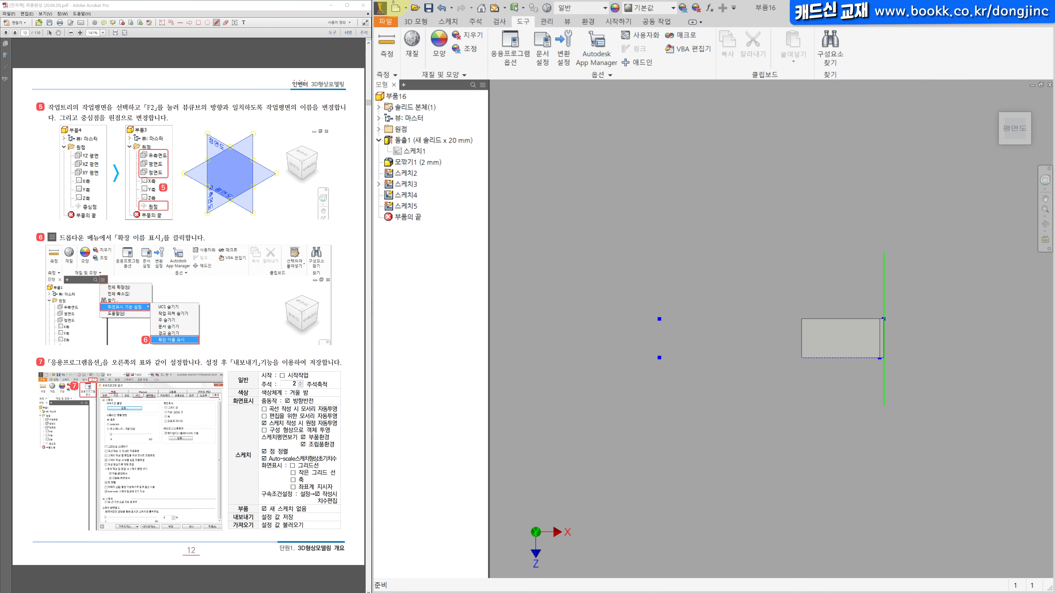
click(402, 9)
double_click(855, 302)
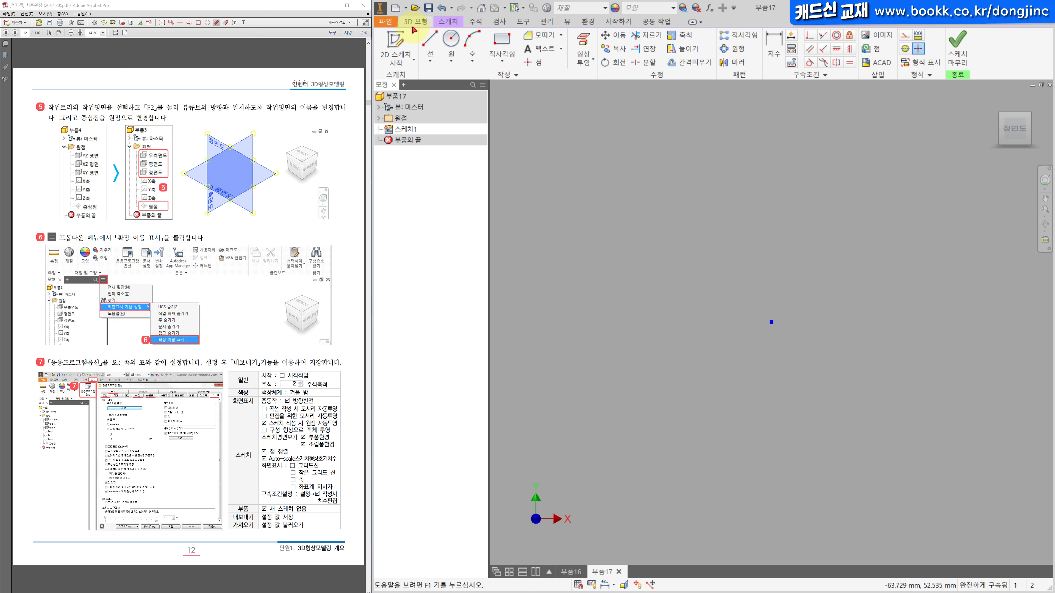
Set 새 부품 작성시 스케치 to 새 스케치 없음 in the application options and return to the sketch settings
click(523, 21)
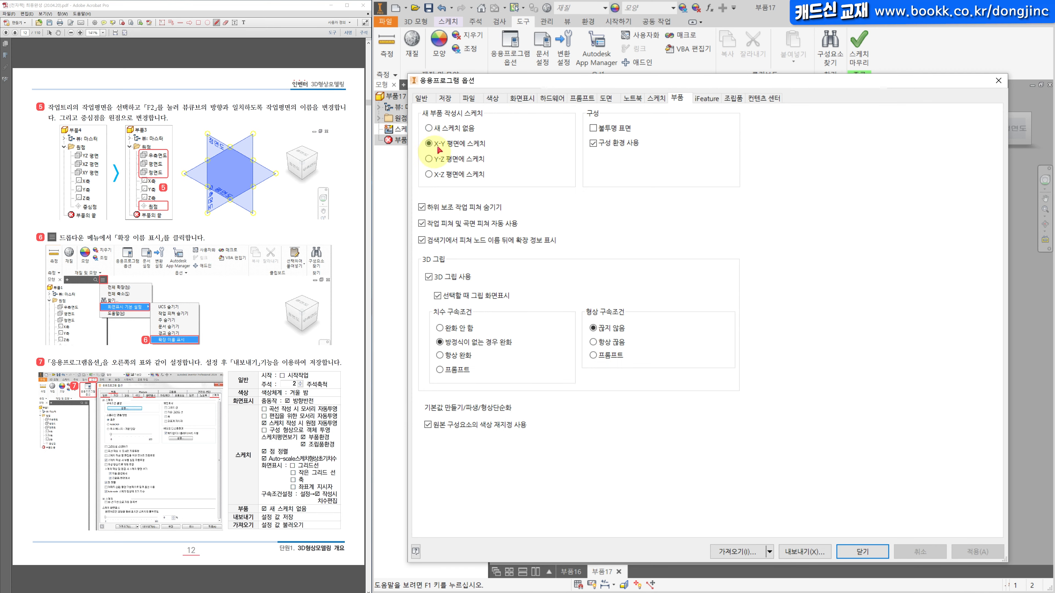
click(428, 128)
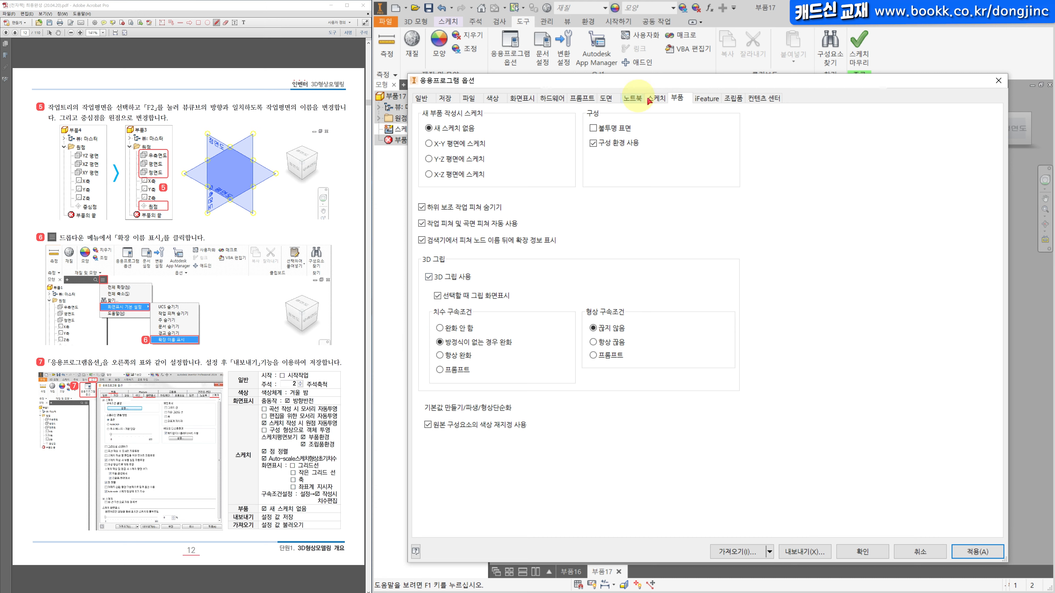
click(657, 98)
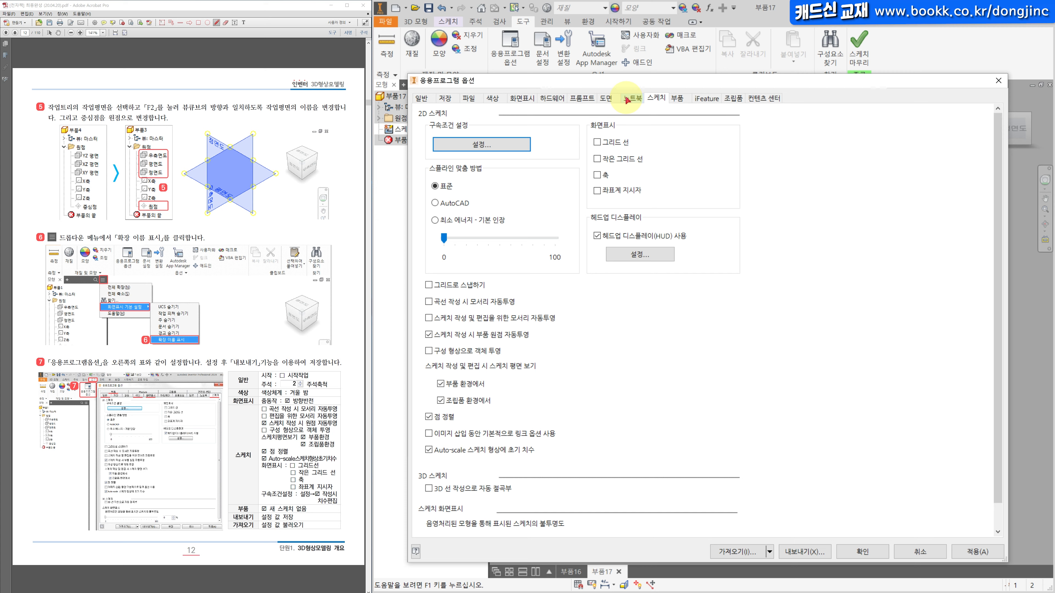